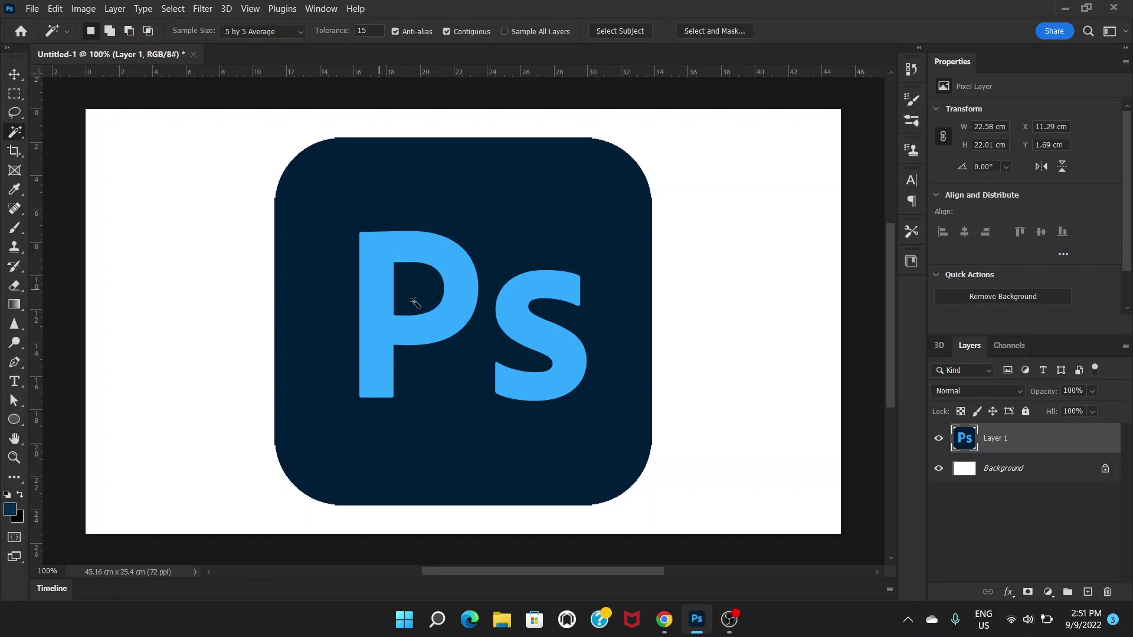
# - Magic Wand-select the blue P and S and copy them to a new layer
pyautogui.rightClick(14, 137)
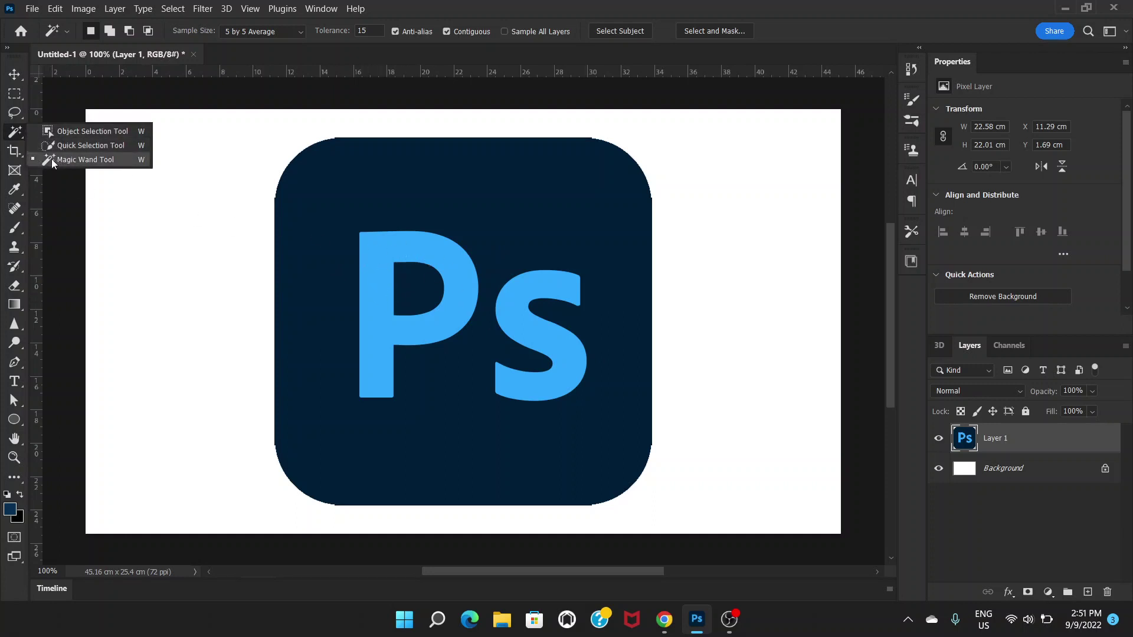
pyautogui.click(51, 159)
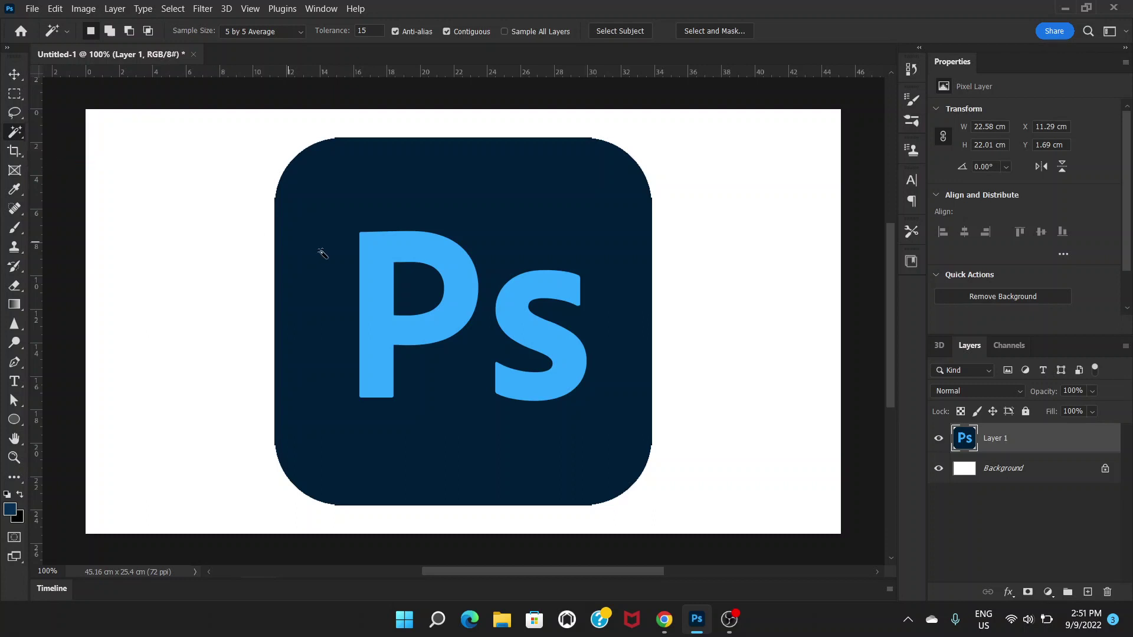
pyautogui.click(393, 254)
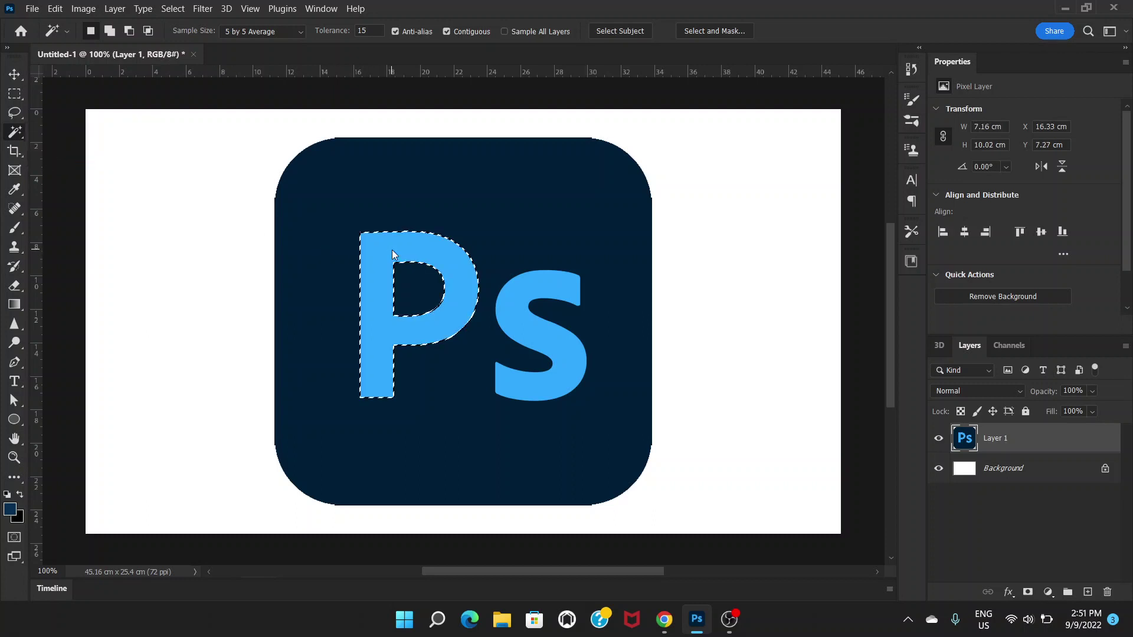
pyautogui.press('shift')
pyautogui.keyDown('shift'); pyautogui.click(518, 304); pyautogui.keyUp('shift')
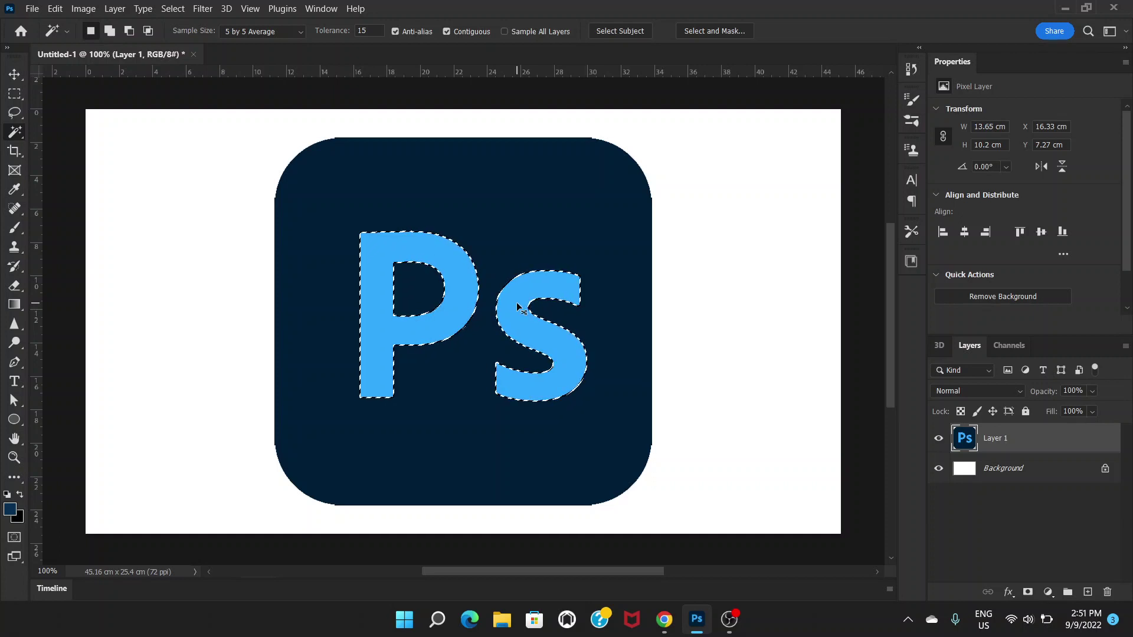
pyautogui.hotkey('ctrl', 'j')
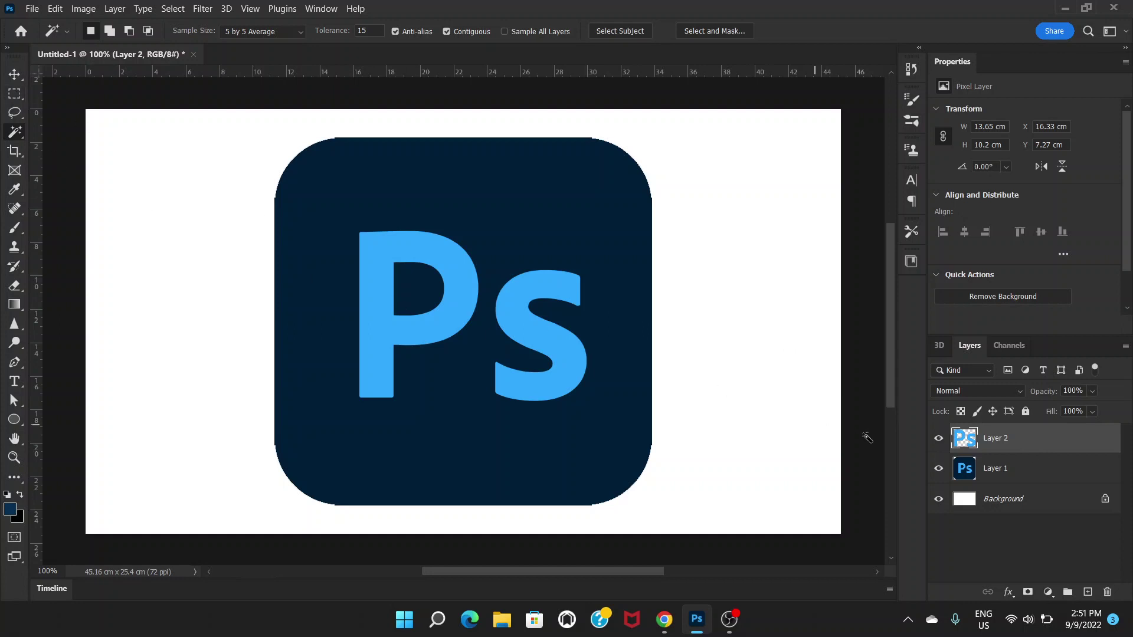
# - Delete the dark-tiled Layer 1 and make the letters' Layer 2 active
pyautogui.click(1055, 475)
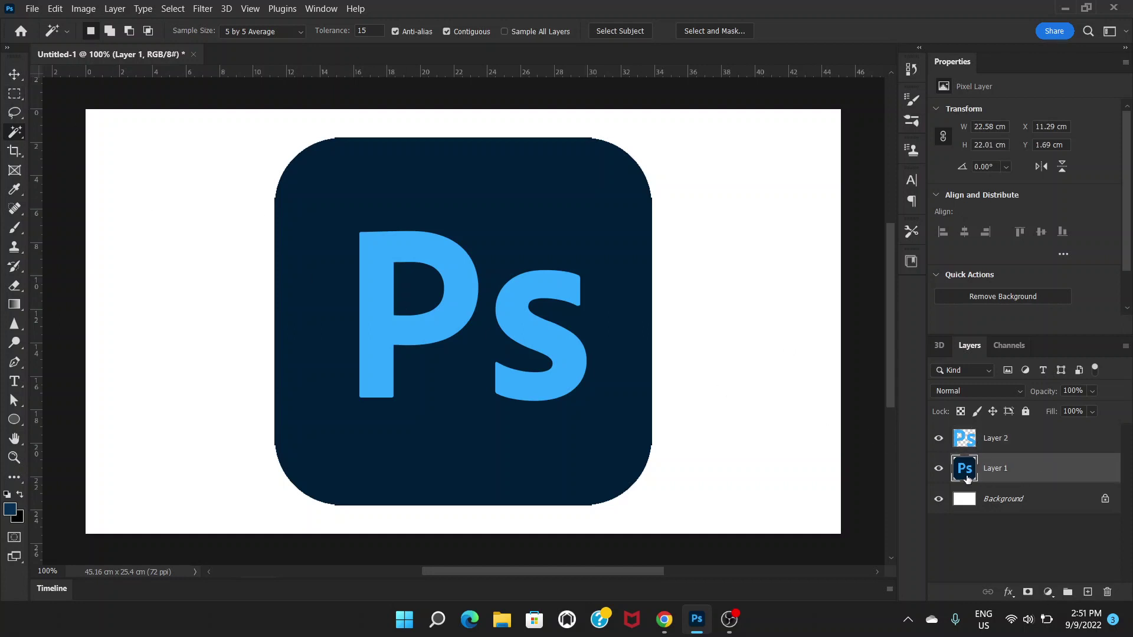
pyautogui.moveTo(1020, 469); pyautogui.dragTo(1107, 592)
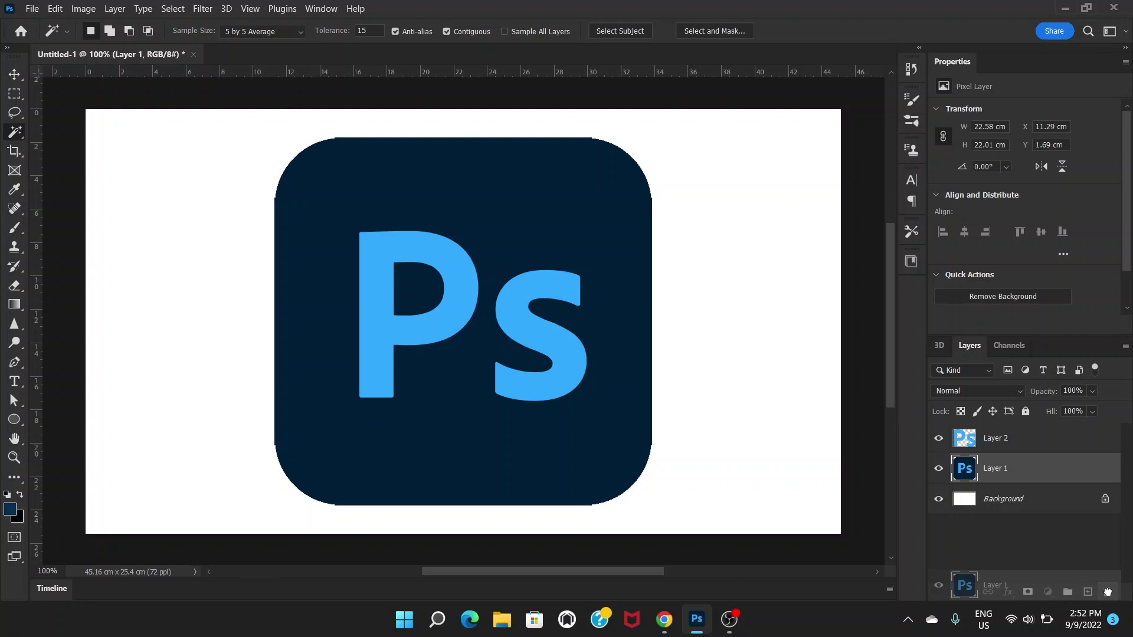
pyautogui.moveTo(1107, 592); pyautogui.dragTo(1107, 592)
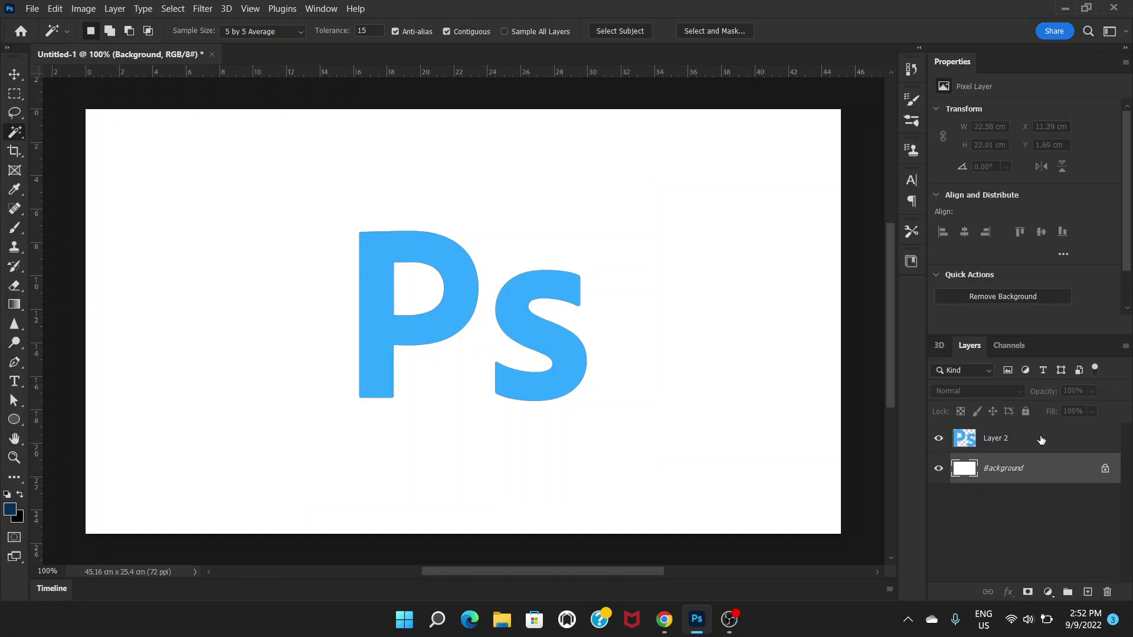
pyautogui.click(1041, 440)
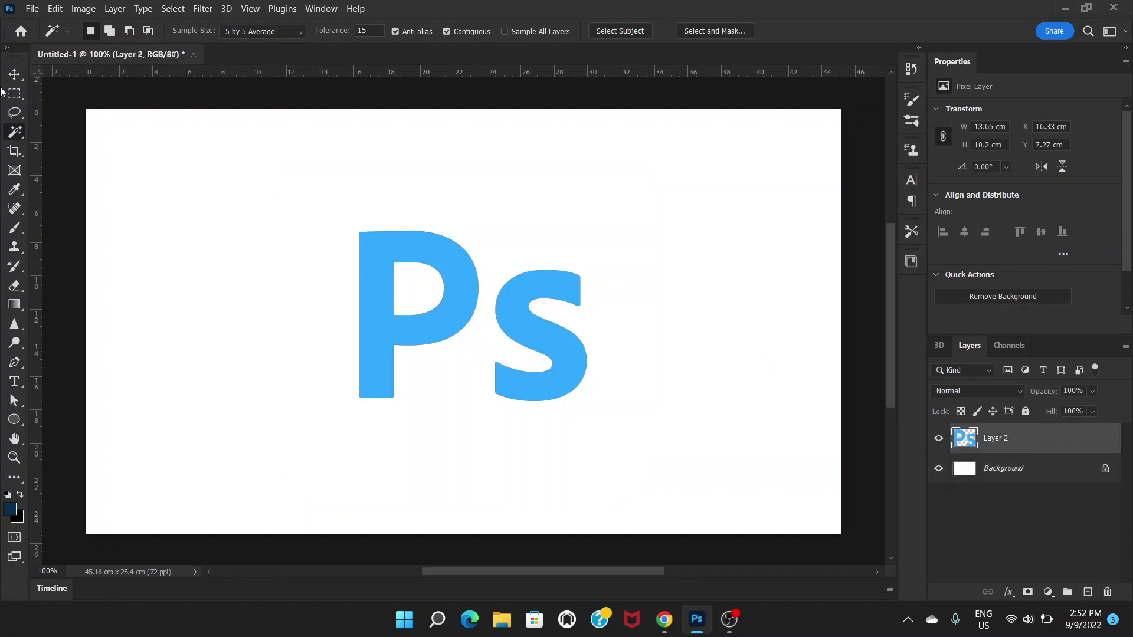
pyautogui.click(13, 72)
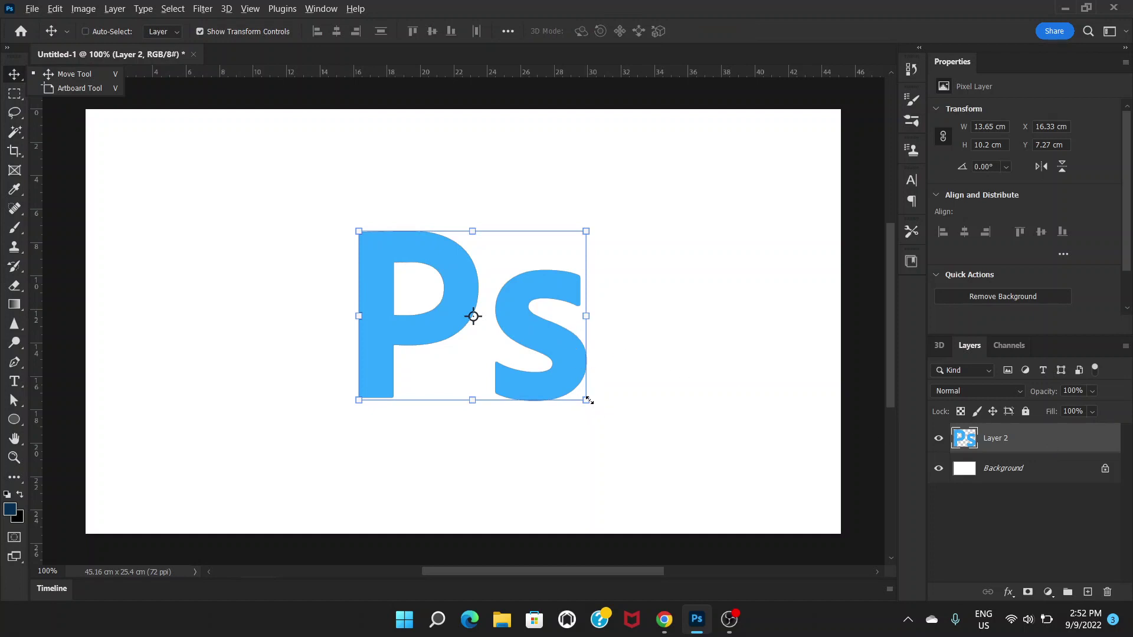
# - Scale the Ps letters up to about 124%, roughly 16.97 × 12.66 cm
pyautogui.click(588, 401)
pyautogui.moveTo(588, 401); pyautogui.dragTo(615, 423)
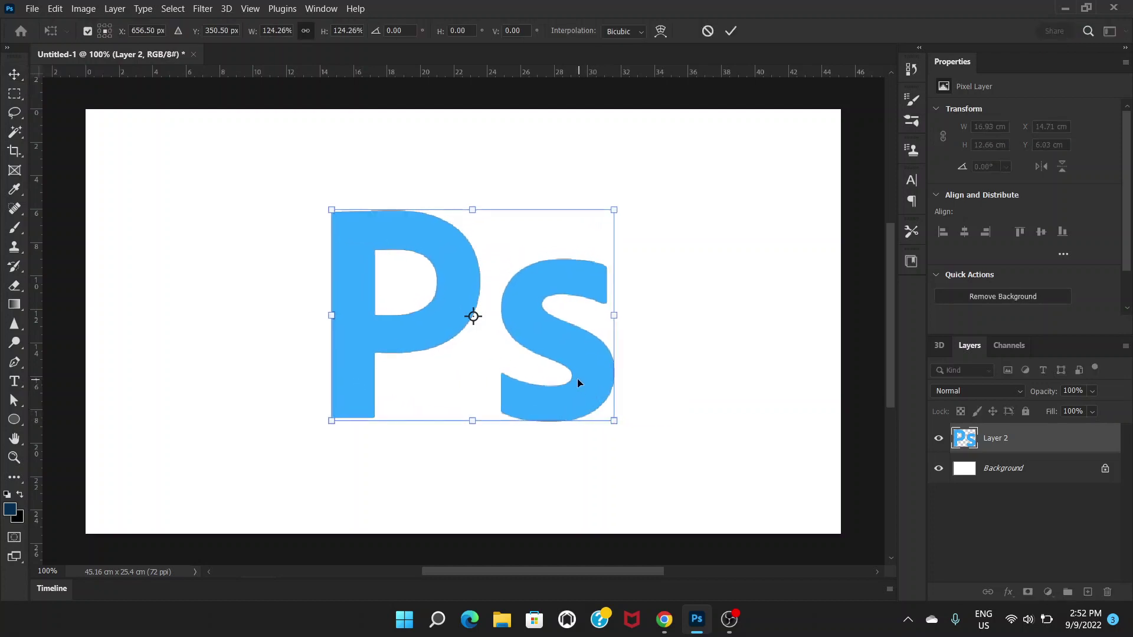
pyautogui.press('Return')
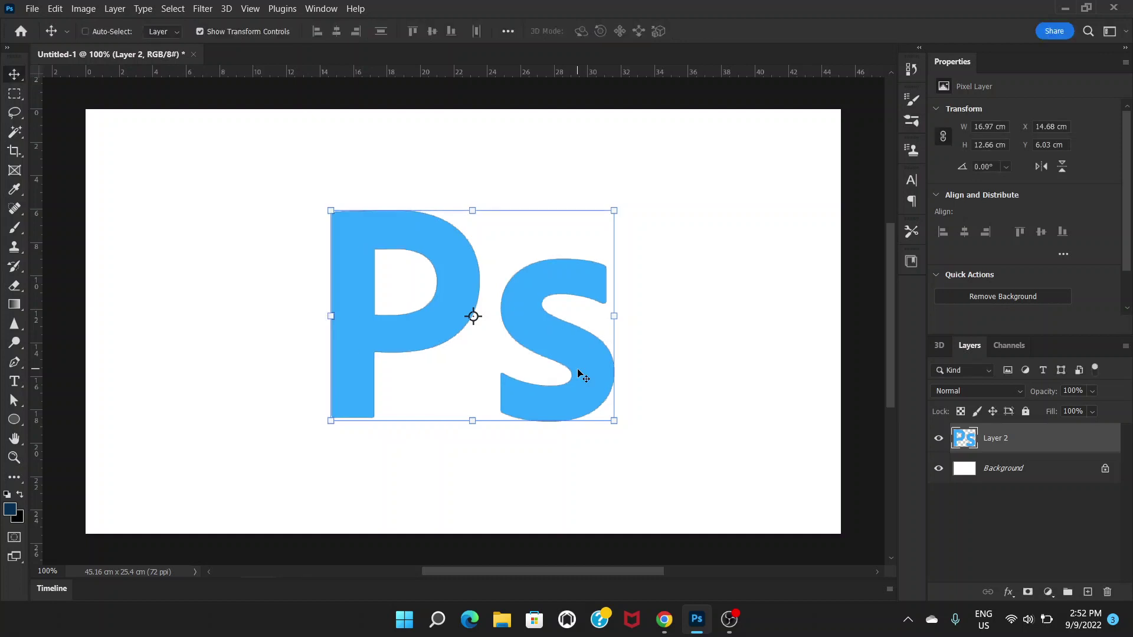
# - Give Layer 2 a Chisel Hard Inner Bevel with 802% depth and 92% highlight opacity
pyautogui.doubleClick(1039, 447)
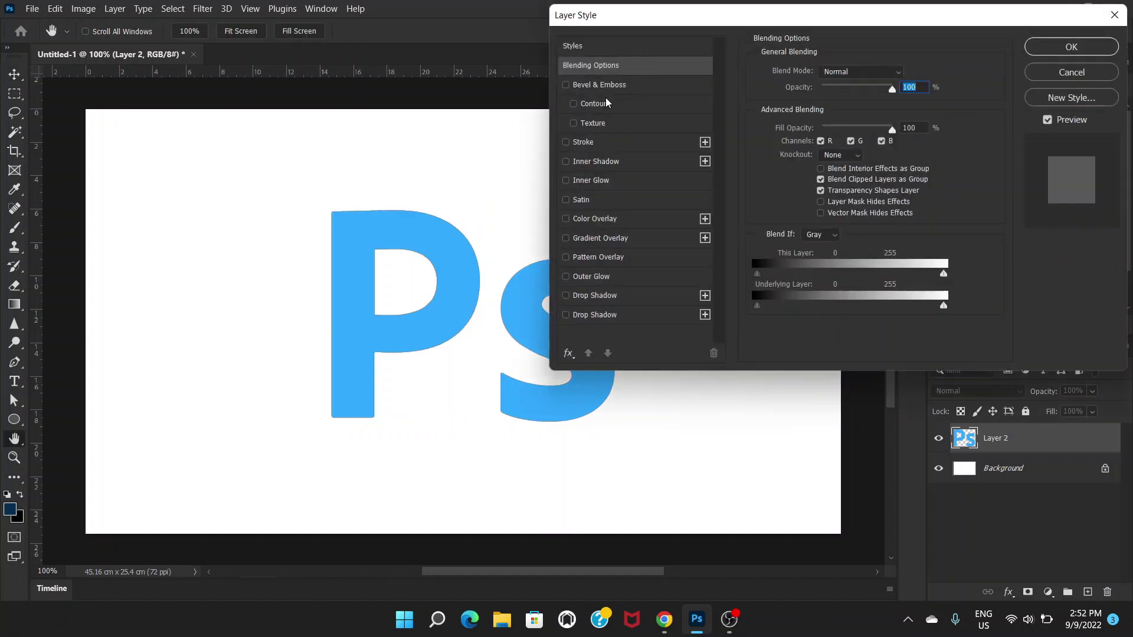
pyautogui.click(635, 86)
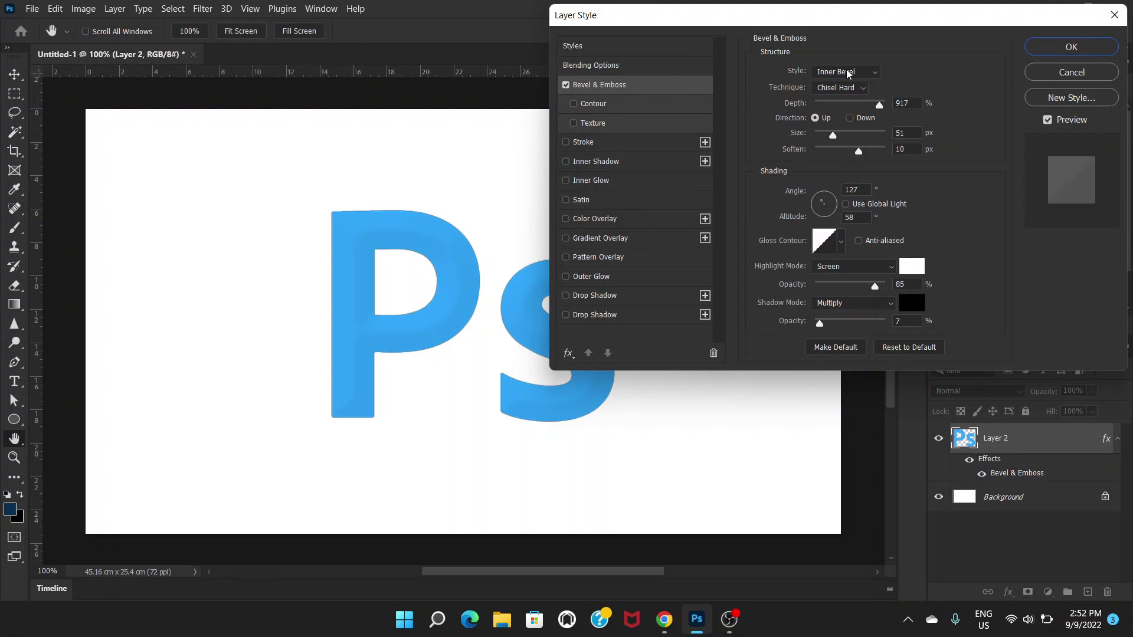
pyautogui.click(878, 73)
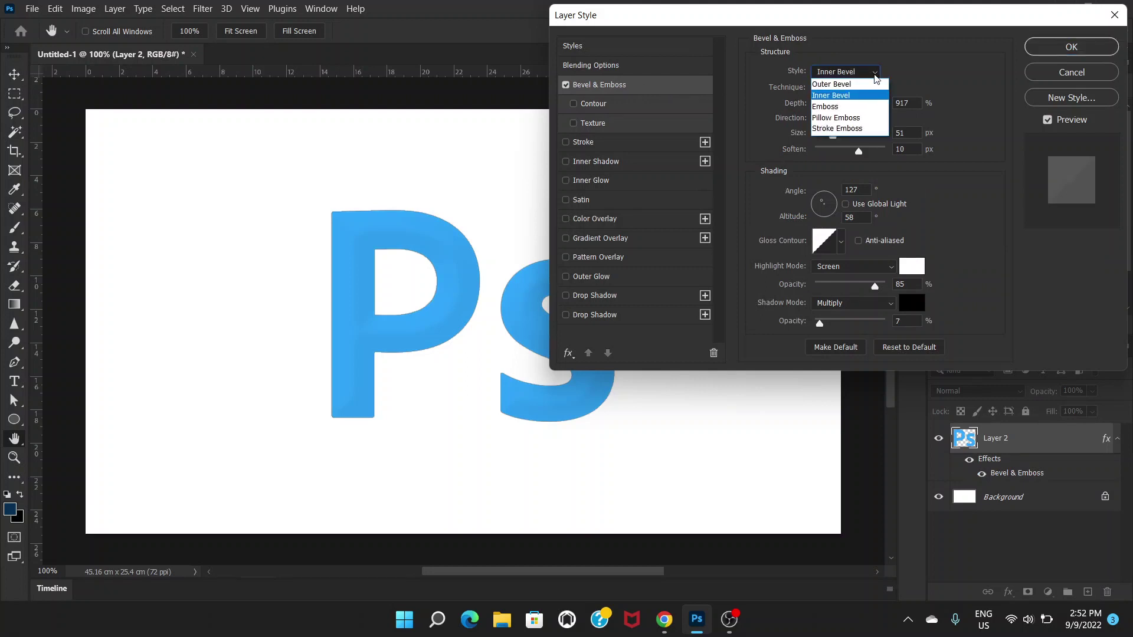
pyautogui.click(852, 93)
pyautogui.click(863, 89)
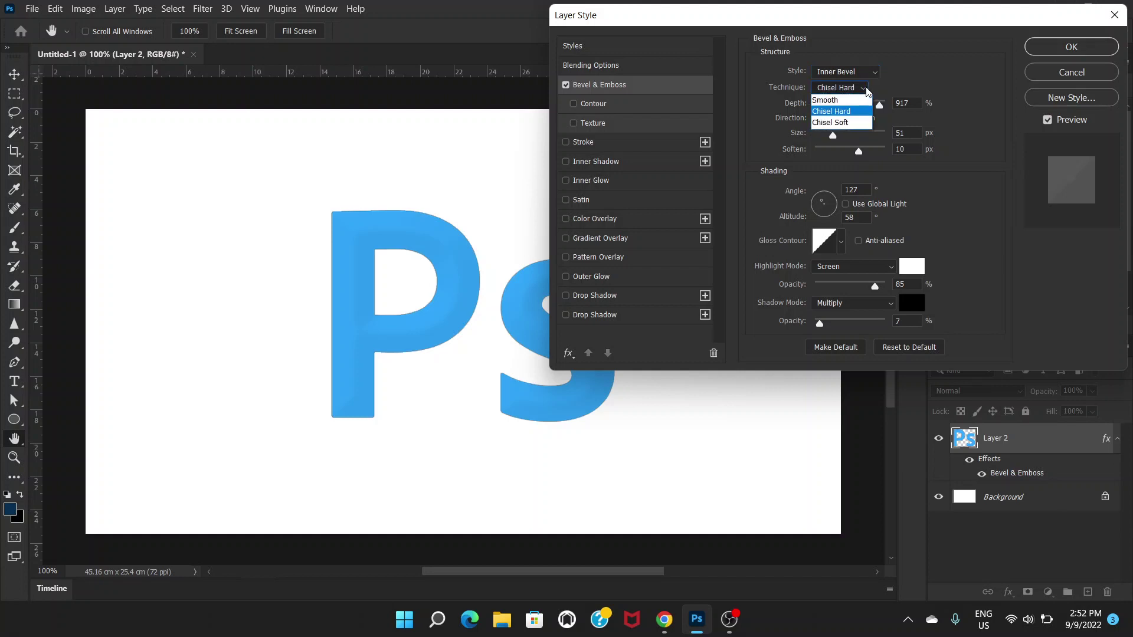
pyautogui.click(859, 112)
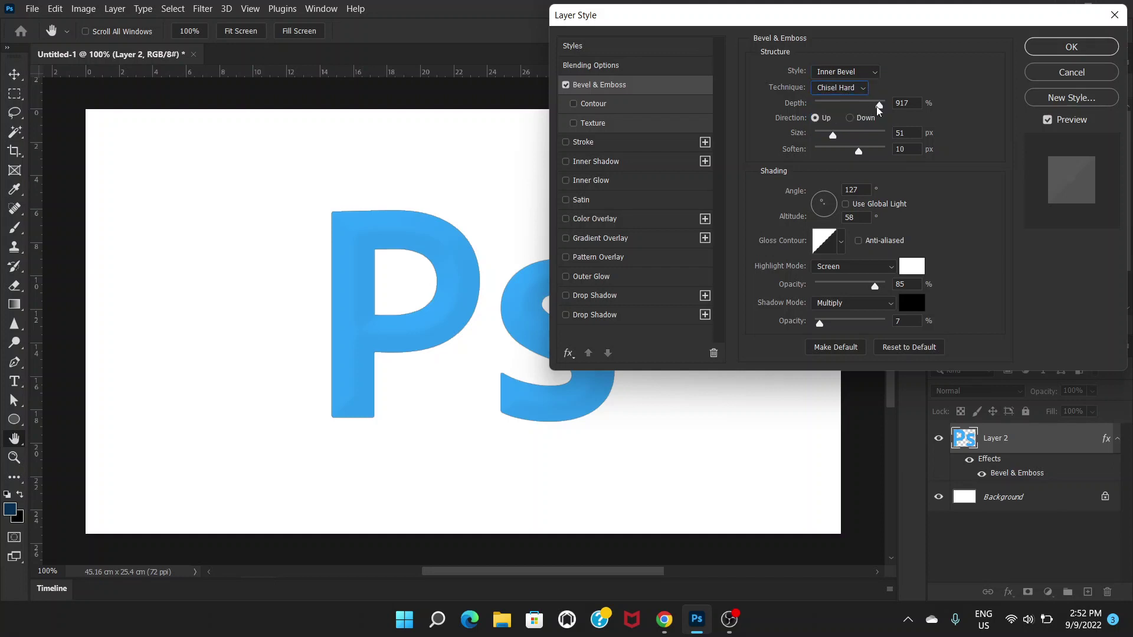
pyautogui.moveTo(881, 108)
pyautogui.mouseDown()
pyautogui.moveTo(813, 105)
pyautogui.moveTo(872, 108)
pyautogui.mouseUp()
pyautogui.moveTo(876, 288)
pyautogui.mouseDown()
pyautogui.moveTo(863, 288)
pyautogui.moveTo(882, 288)
pyautogui.mouseUp()
# - Apply the bevel, then duplicate Layer 2 and nudge the copy 1 px right and down
pyautogui.click(1089, 50)
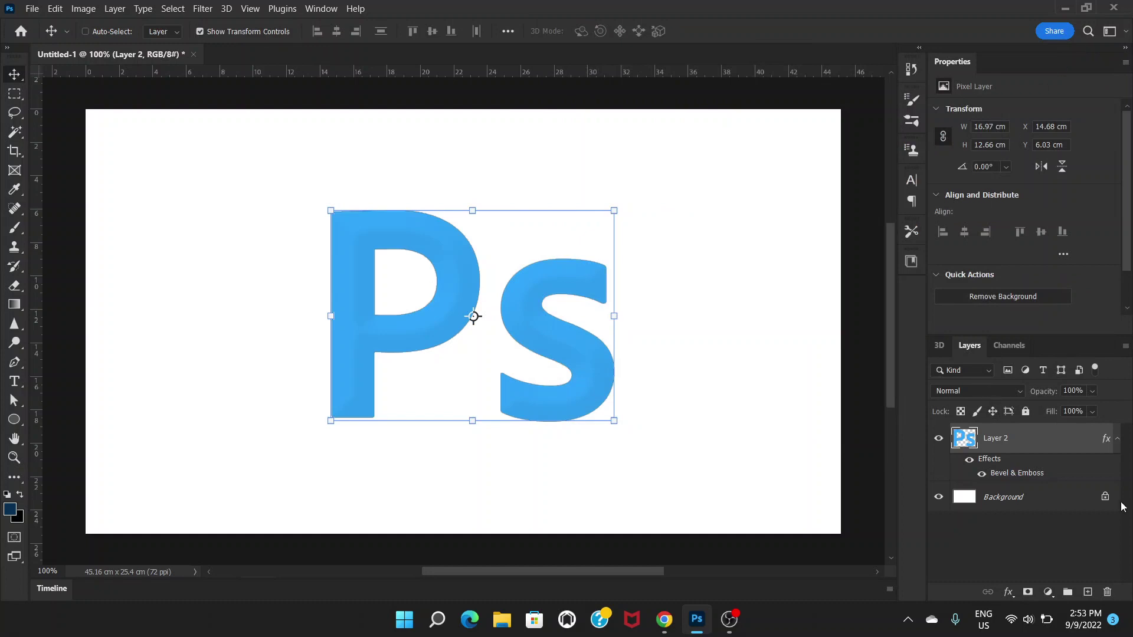
pyautogui.press('ctrl')
pyautogui.hotkey('ctrl', 'j')
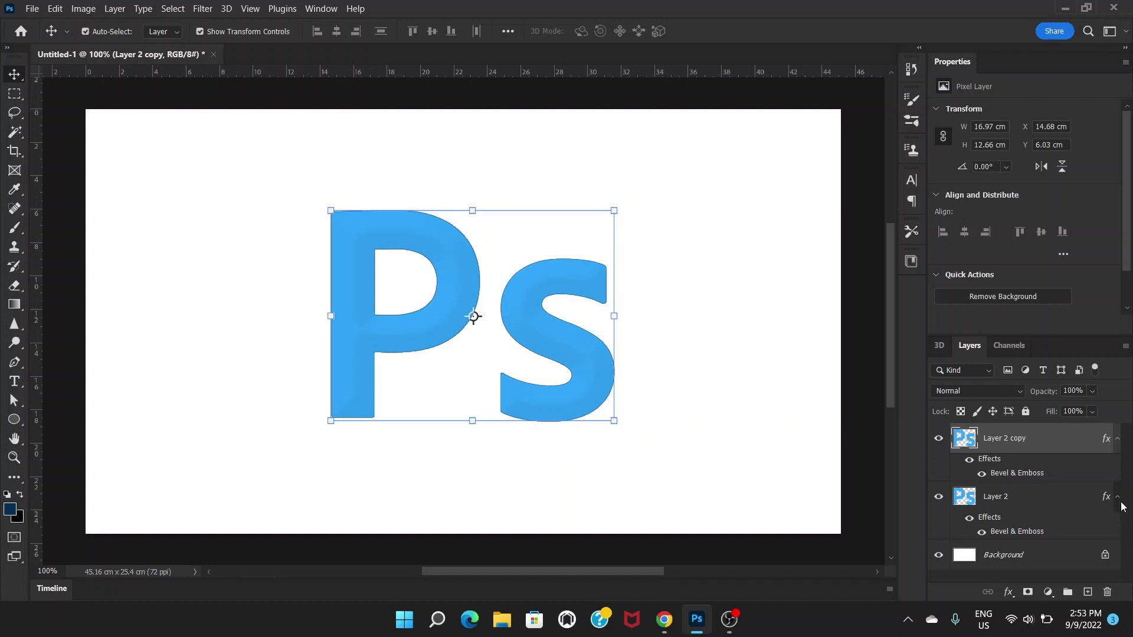
pyautogui.hotkey('ctrl', 't')
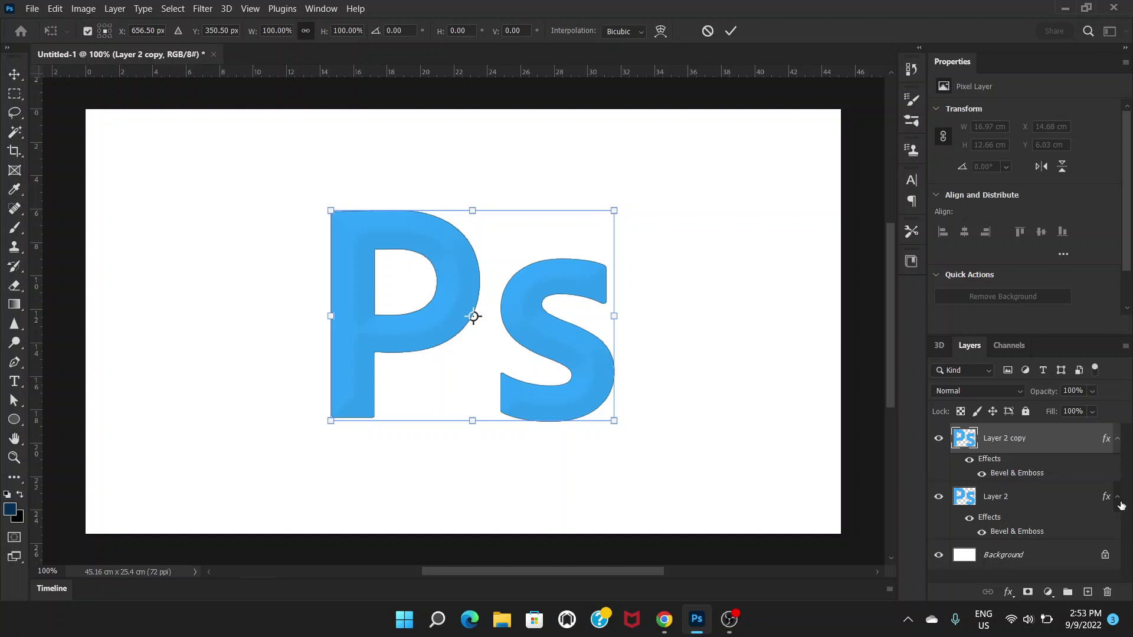
pyautogui.press('Right')
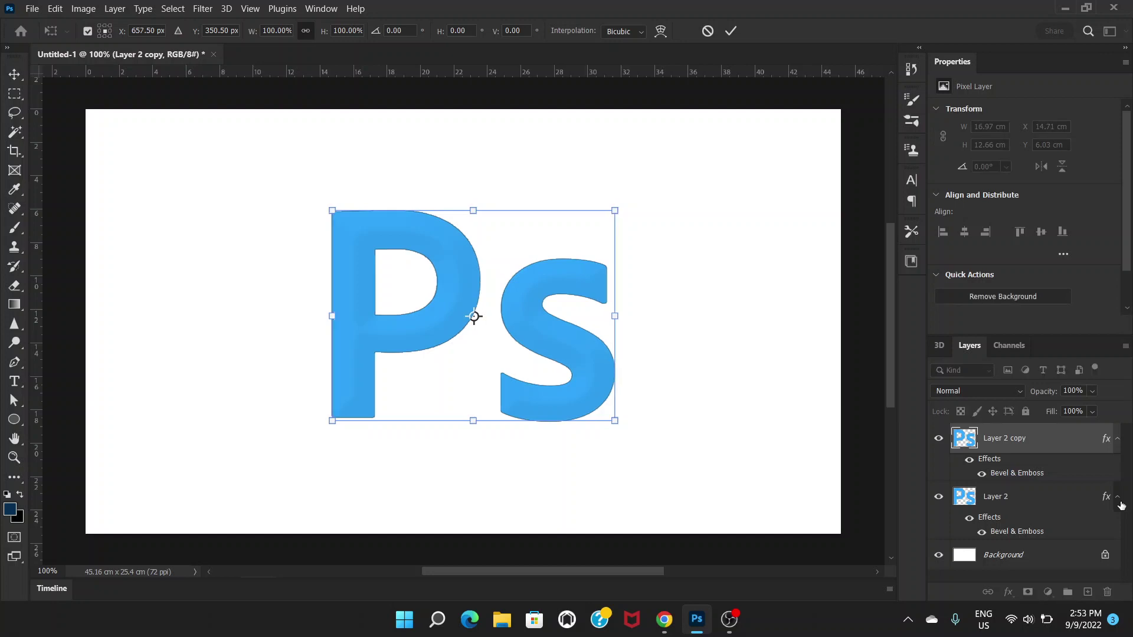
pyautogui.press('Down')
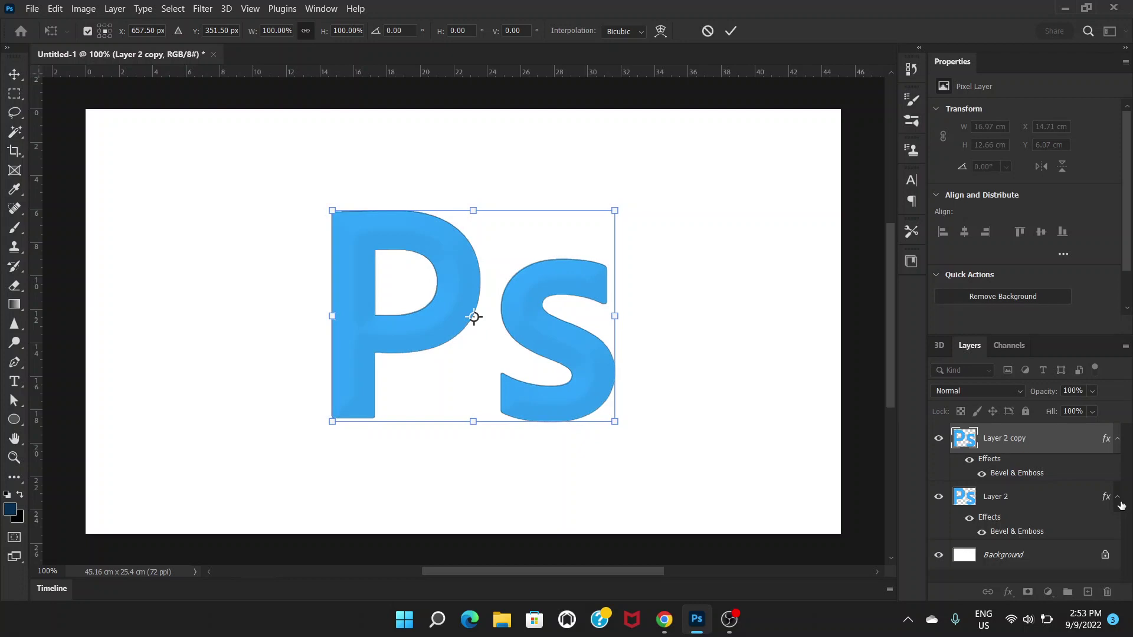
pyautogui.press('Return')
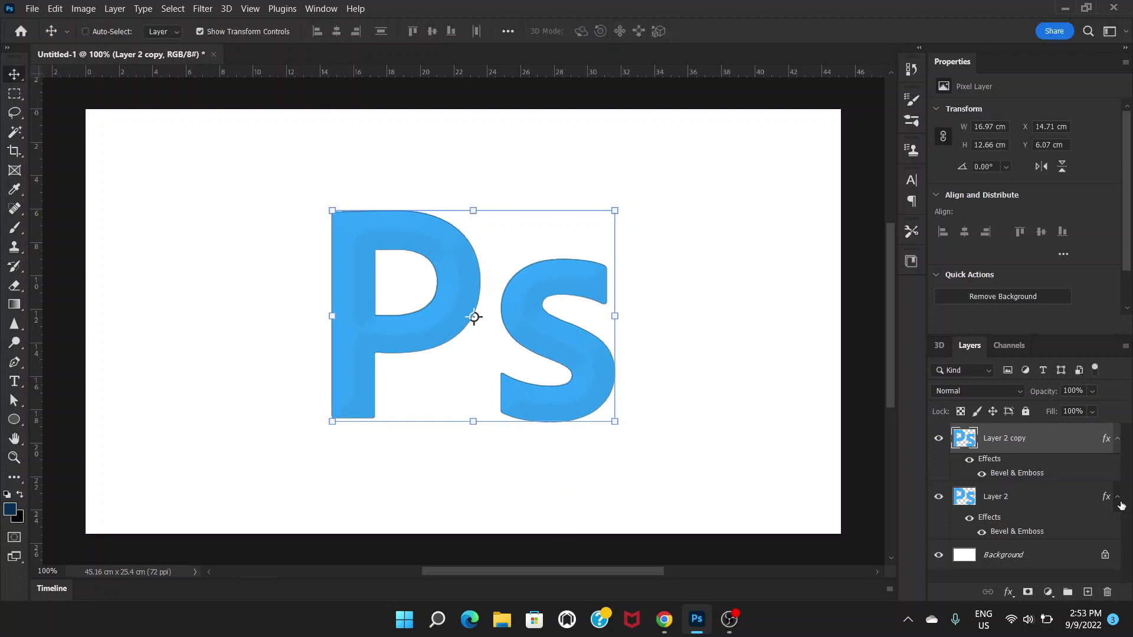
# - Stack more one-pixel-offset copies with Alt+Down to build the extrusion depth
pyautogui.press('ctrl')
pyautogui.hotkey('alt', 'Down')
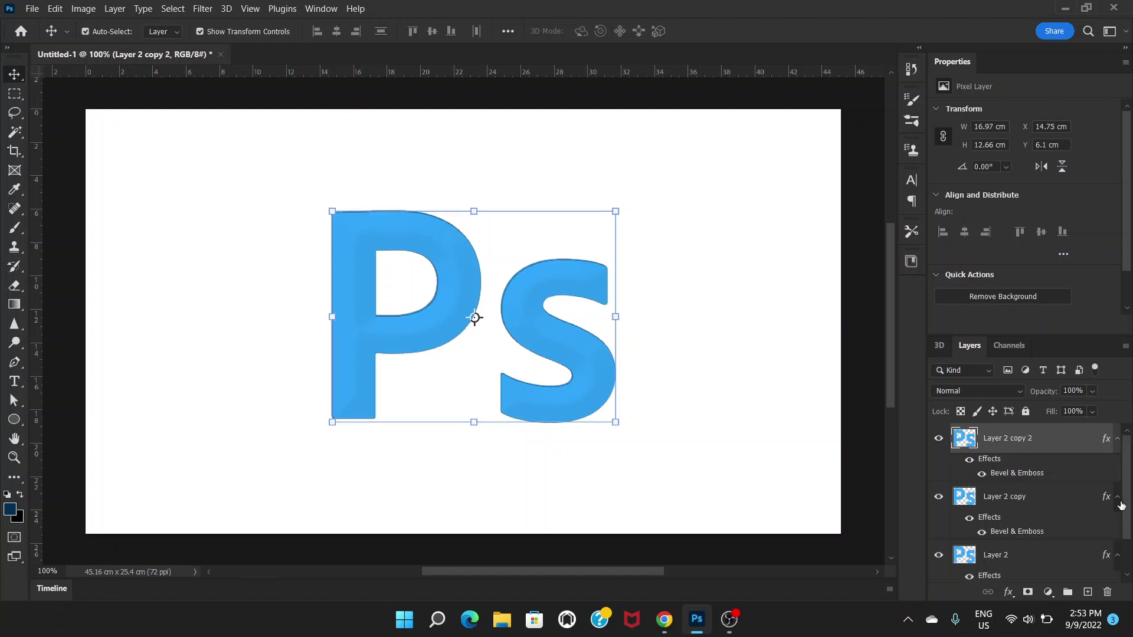
pyautogui.hotkey('alt', 'Down')
pyautogui.hotkey('alt', 'Down')
pyautogui.hotkey('alt', 'Down')
pyautogui.hotkey('alt', 'Down')
pyautogui.hotkey('alt', 'Down')
pyautogui.hotkey('alt', 'Down')
pyautogui.hotkey('alt', 'Down')
pyautogui.hotkey('alt', 'Down')
pyautogui.hotkey('alt', 'Down')
pyautogui.hotkey('alt', 'Down')
pyautogui.hotkey('alt', 'Down')
pyautogui.hotkey('alt', 'Down')
pyautogui.hotkey('alt', 'Down')
pyautogui.hotkey('alt', 'Down')
pyautogui.hotkey('alt', 'Down')
pyautogui.hotkey('alt', 'Down')
pyautogui.hotkey('alt', 'Down')
pyautogui.hotkey('alt', 'Down')
pyautogui.hotkey('alt', 'Down')
pyautogui.hotkey('alt', 'Down')
pyautogui.hotkey('alt', 'Down')
pyautogui.hotkey('alt', 'Down')
pyautogui.hotkey('alt', 'Down')
pyautogui.hotkey('alt', 'Down')
pyautogui.hotkey('alt', 'Down')
pyautogui.hotkey('alt', 'Down')
pyautogui.hotkey('alt', 'Down')
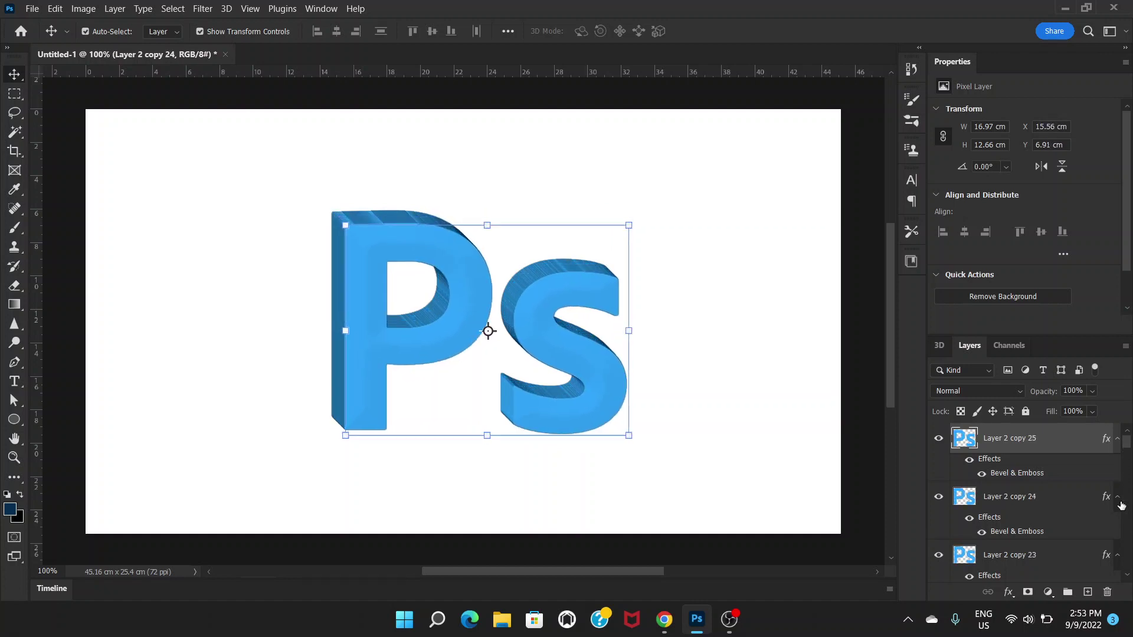
pyautogui.hotkey('alt', 'Down')
pyautogui.hotkey('alt', 'Down')
pyautogui.hotkey('alt', 'Down')
pyautogui.hotkey('alt', 'Down')
pyautogui.hotkey('alt', 'Down')
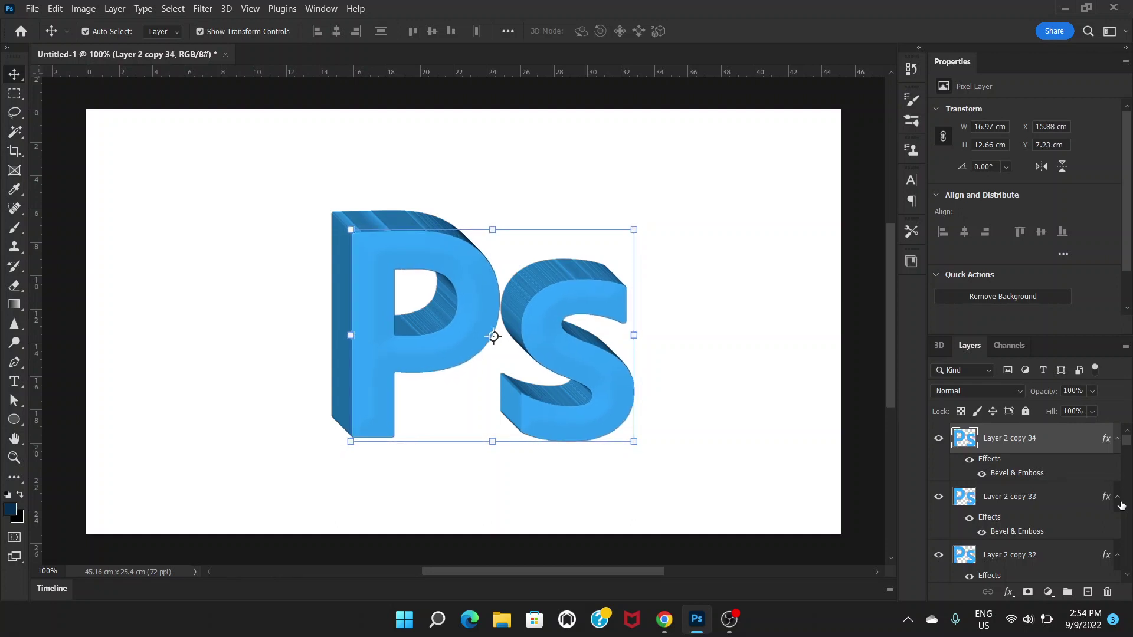
pyautogui.hotkey('alt', 'Down')
# - Undo the surplus duplicates so the stack ends at Layer 2 copy 27
pyautogui.press('ctrl')
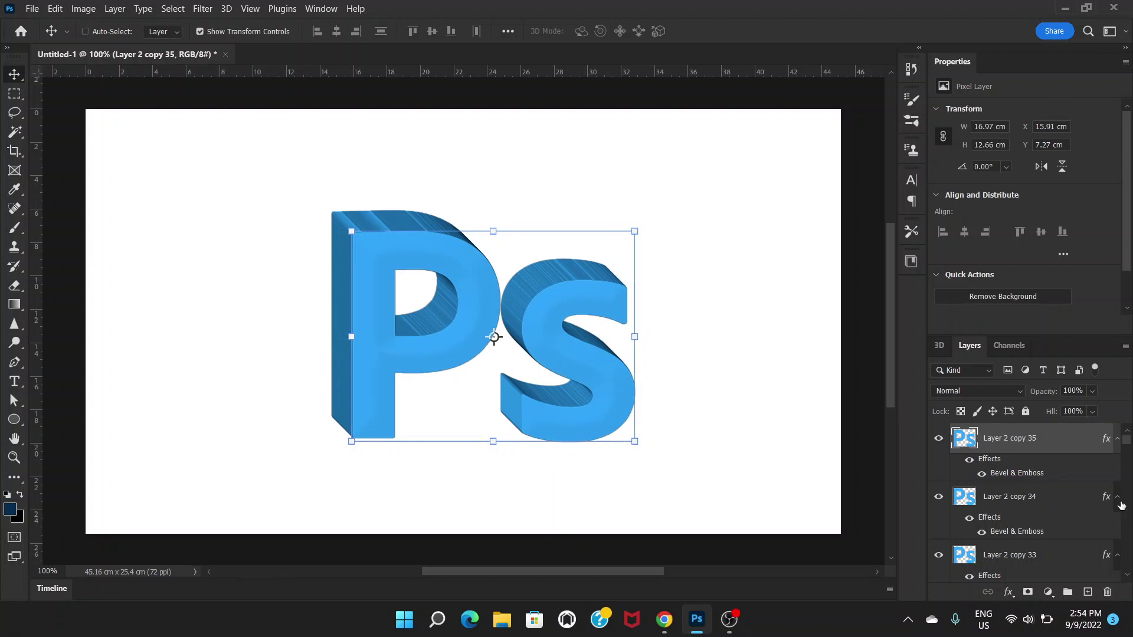
pyautogui.hotkey('ctrl', 'z')
pyautogui.hotkey('ctrl', 'z')
pyautogui.hotkey('ctrl', 'z')
pyautogui.hotkey('ctrl', 'z')
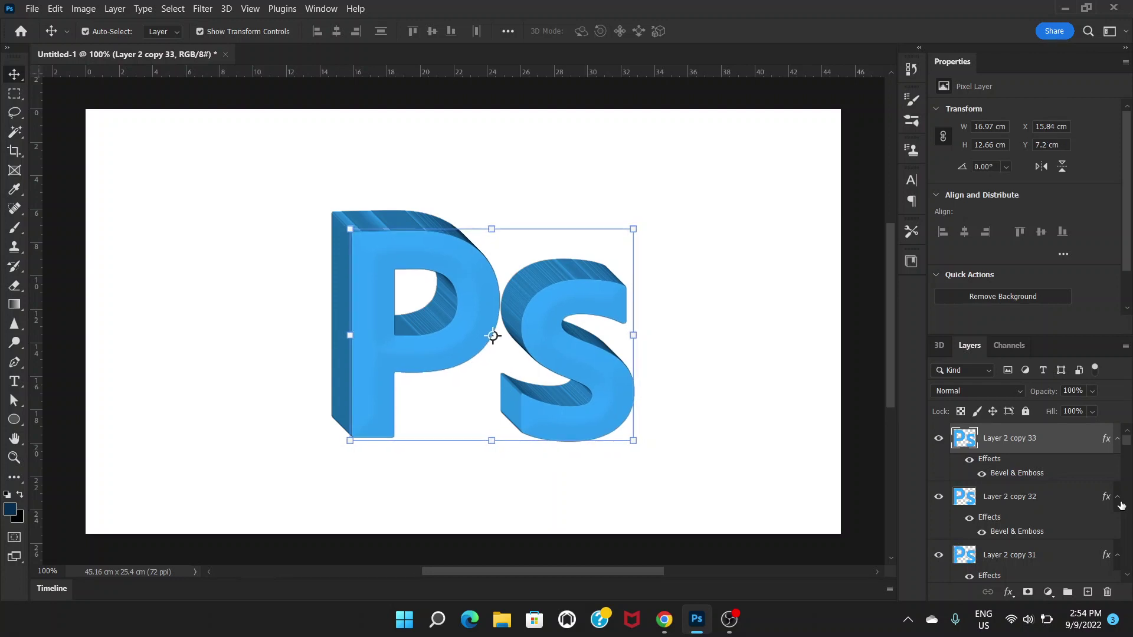
pyautogui.hotkey('ctrl', 'z')
pyautogui.hotkey('ctrl', 'z')
pyautogui.hotkey('ctrl', 'z')
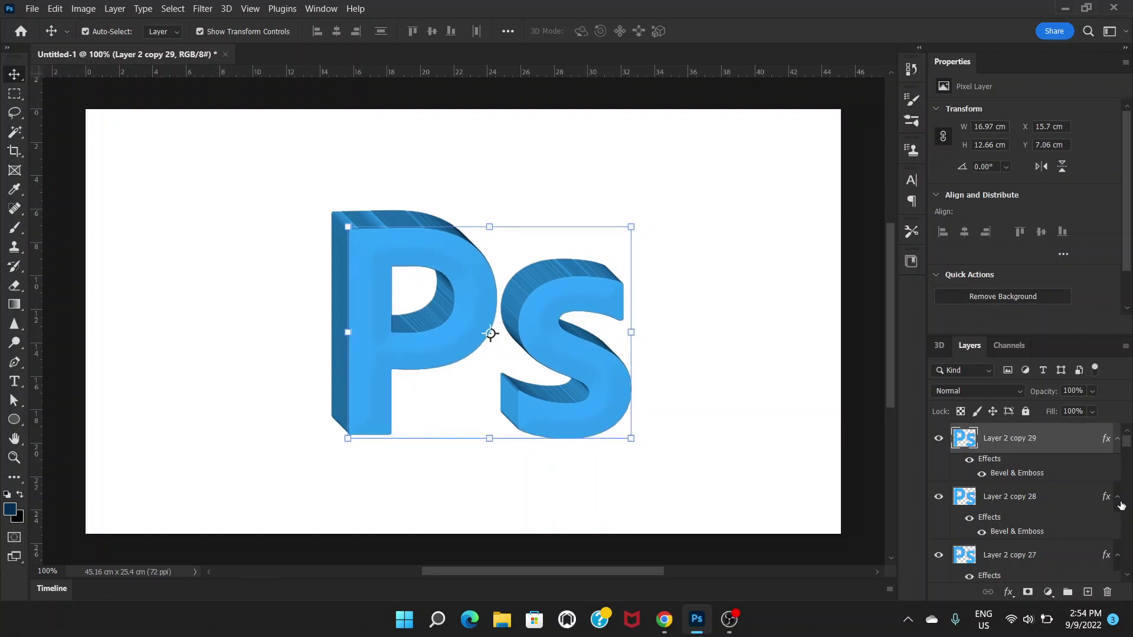
pyautogui.hotkey('ctrl', 'z')
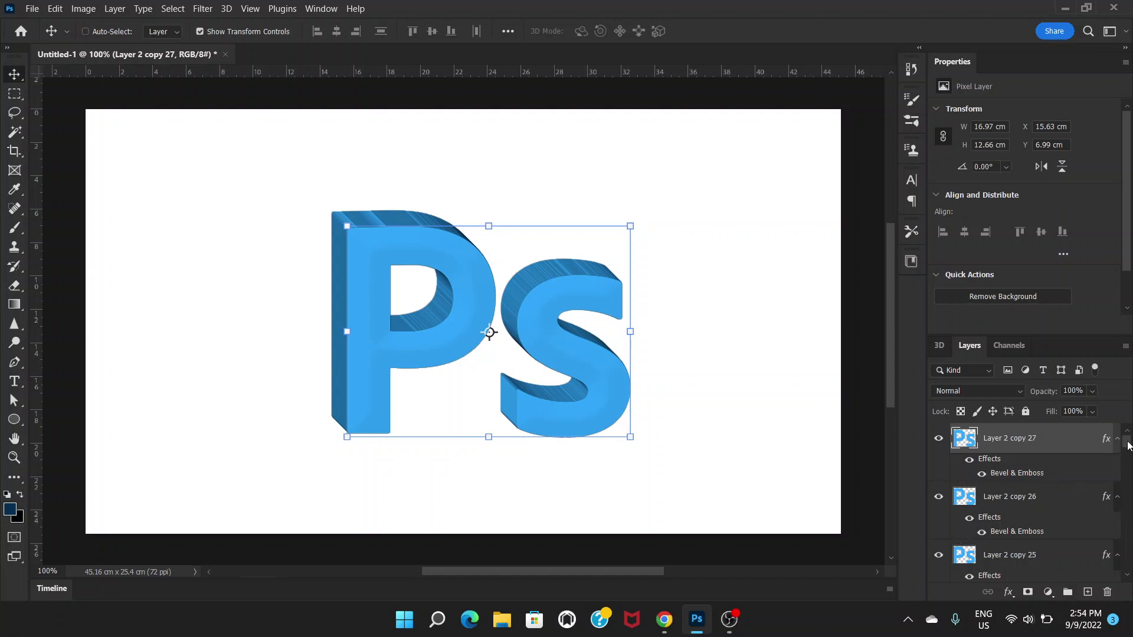
# - Select Layer 2 through the top copy and apply Layer > Arrange > Reverse
pyautogui.moveTo(1129, 446); pyautogui.dragTo(1130, 566)
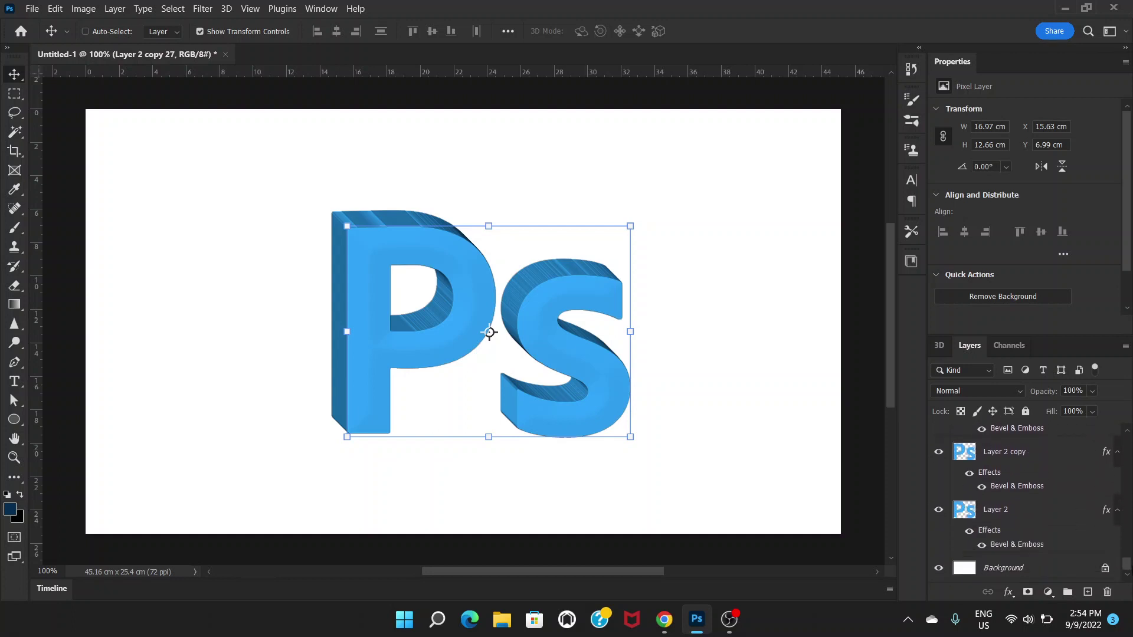
pyautogui.keyDown('shift'); pyautogui.click(1021, 517); pyautogui.keyUp('shift')
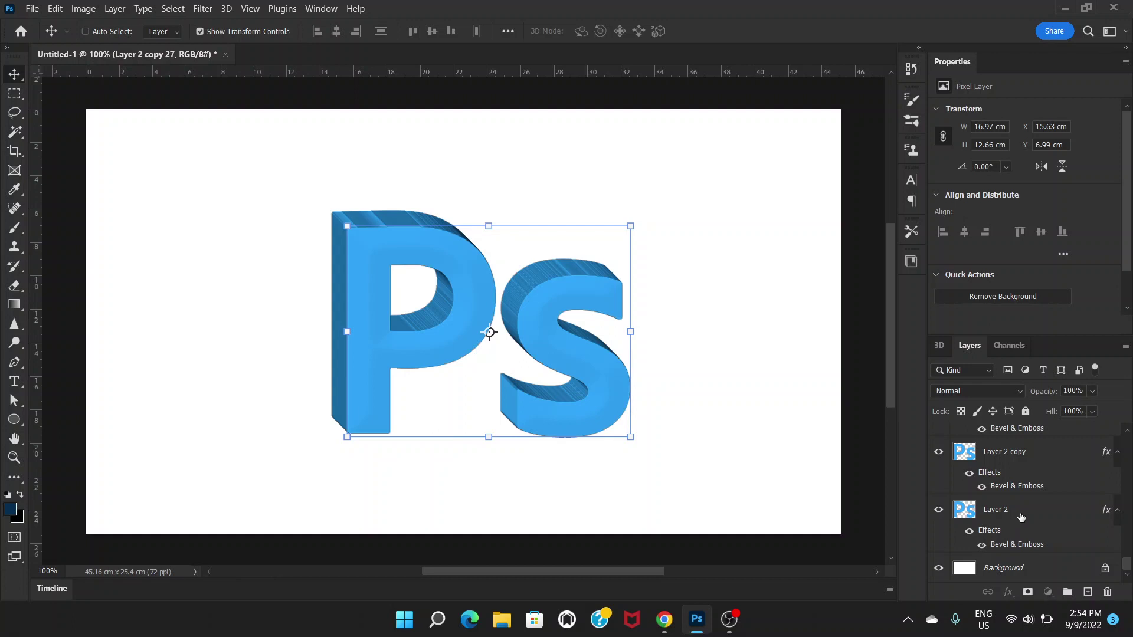
pyautogui.click(118, 9)
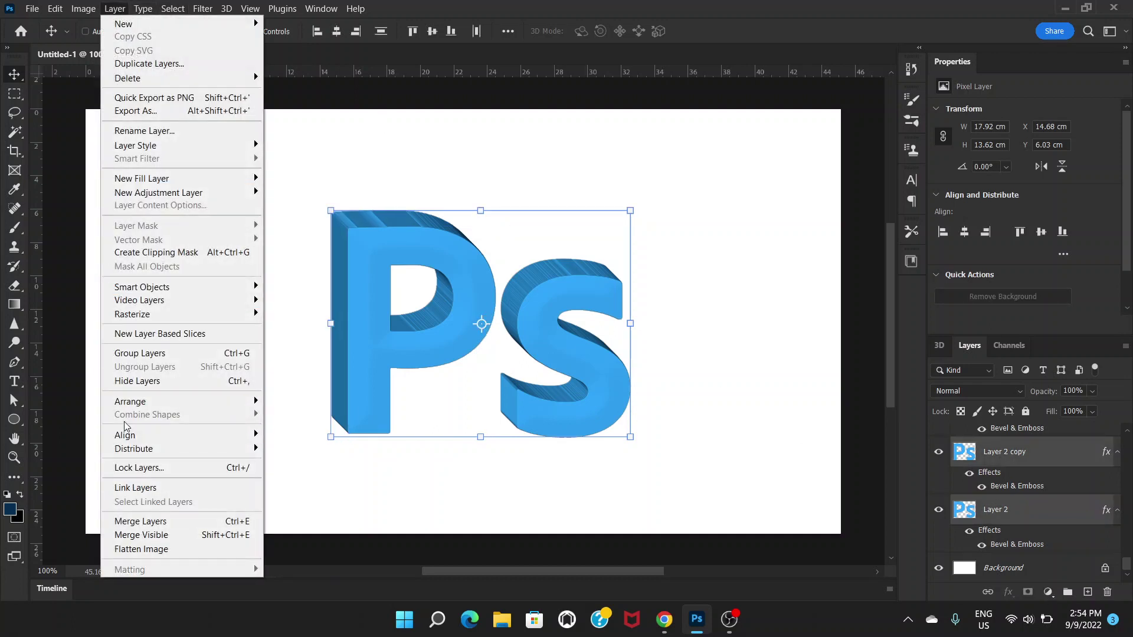
pyautogui.moveTo(144, 409)
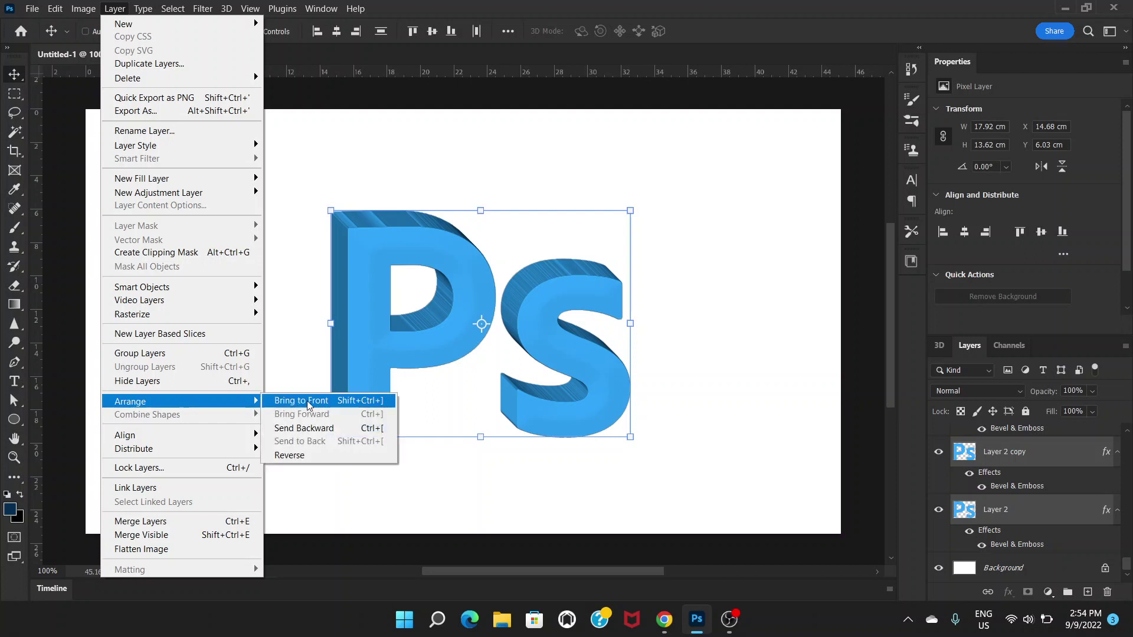
pyautogui.click(301, 456)
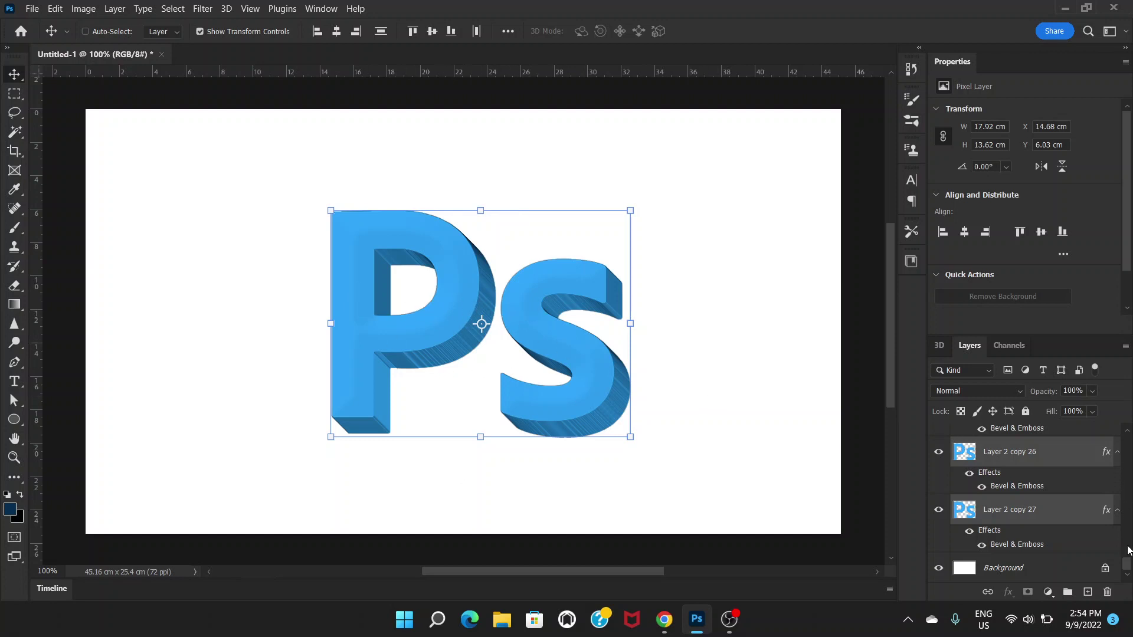
# - Drop Layer 2 from the selection and merge the extrusion copies into one Layer 2 copy
pyautogui.moveTo(1130, 570); pyautogui.dragTo(1128, 441)
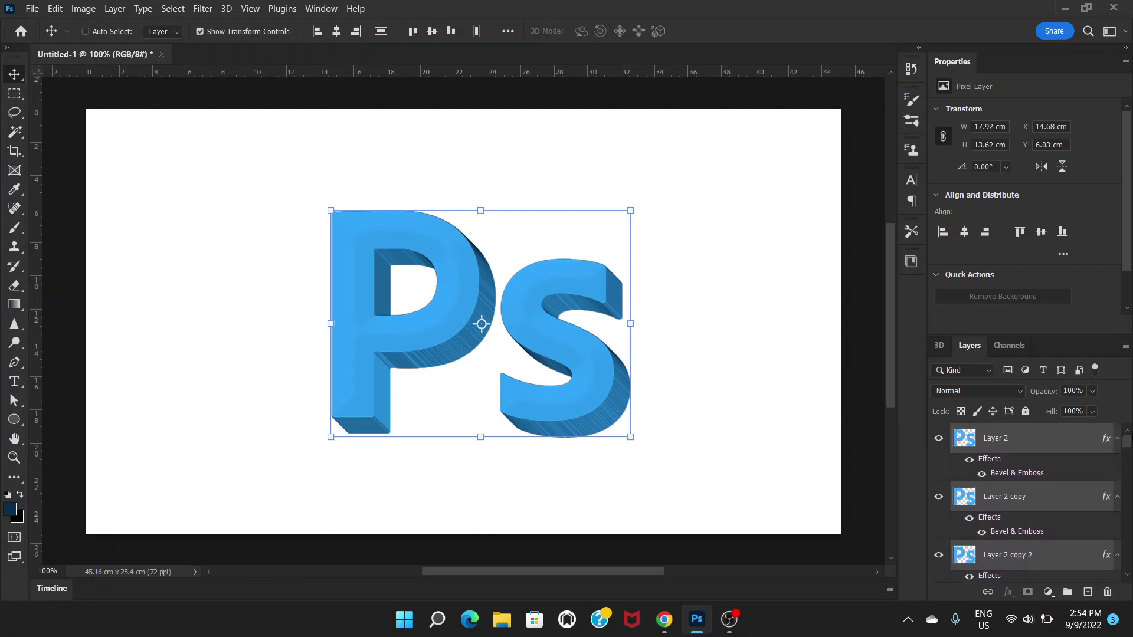
pyautogui.press('ctrl')
pyautogui.keyDown('ctrl'); pyautogui.click(1053, 448); pyautogui.keyUp('ctrl')
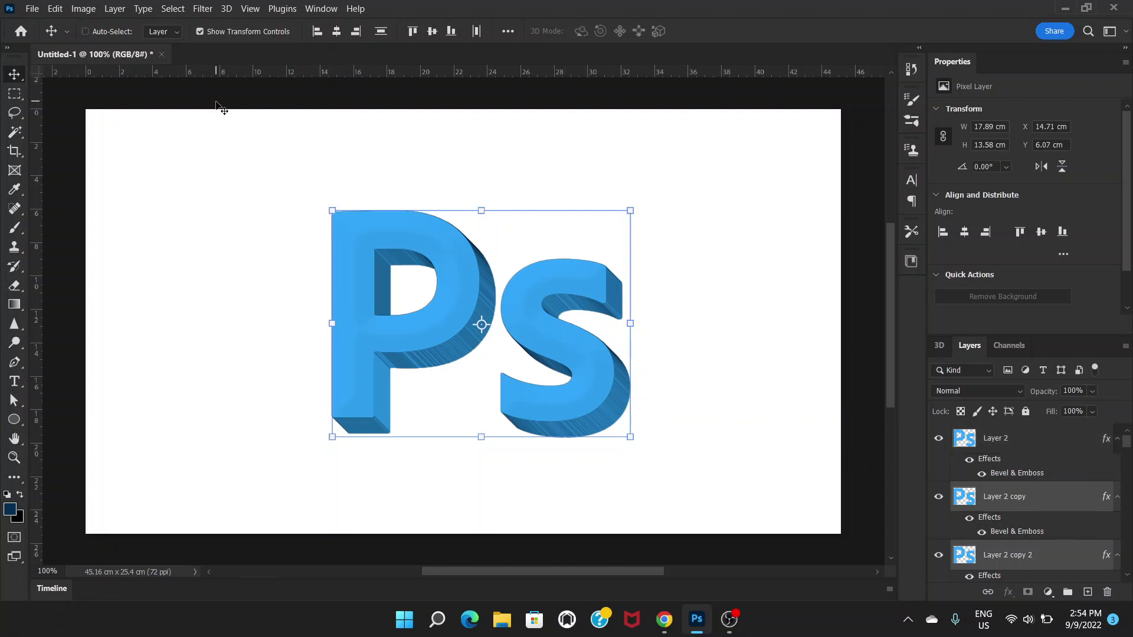
pyautogui.click(116, 11)
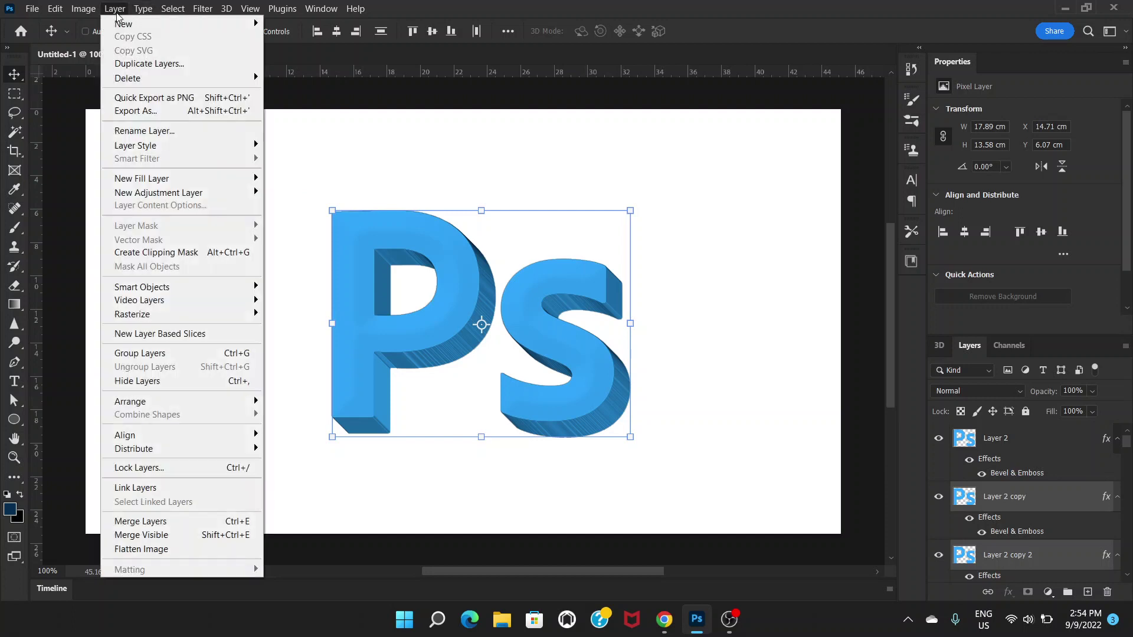
pyautogui.click(158, 522)
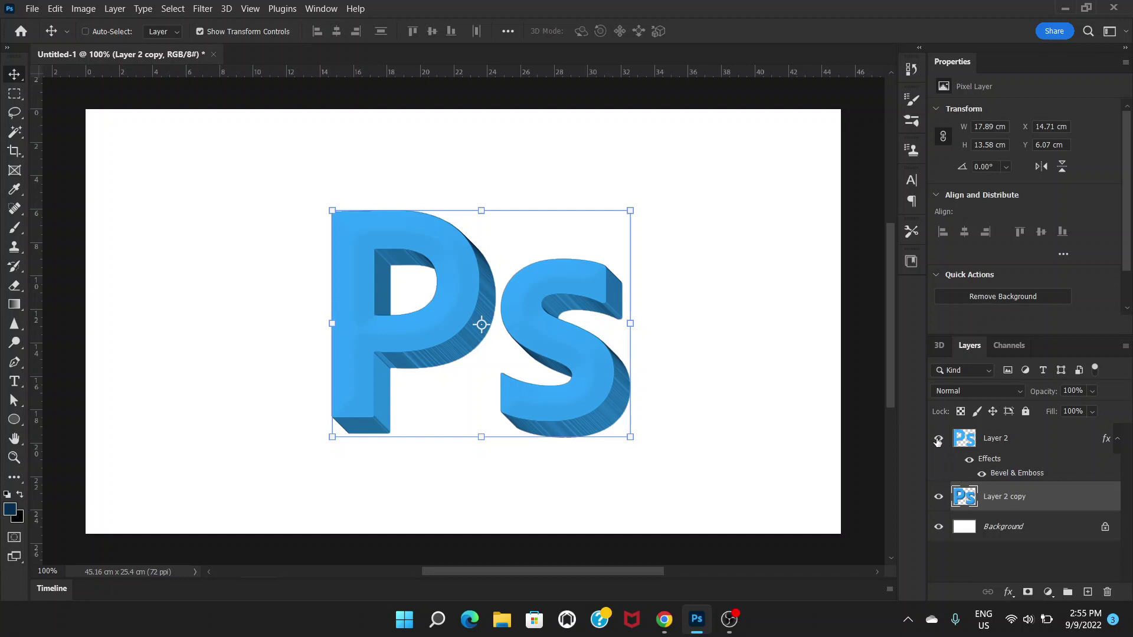
# - Uncheck Bevel & Emboss on Layer 2, then select the merged Layer 2 copy
pyautogui.click(939, 440)
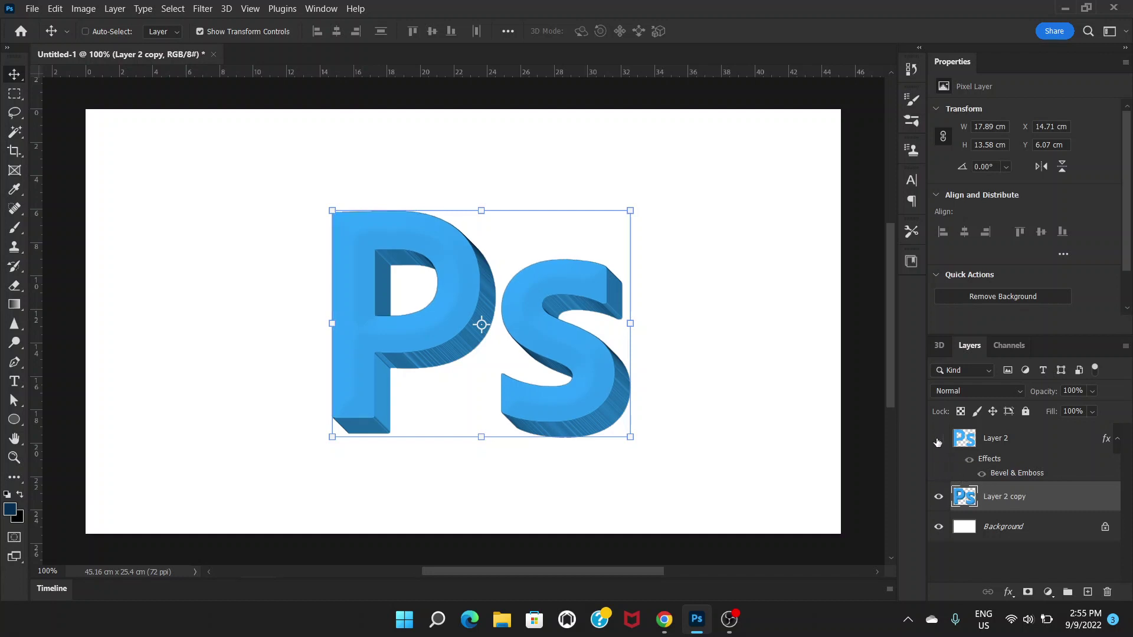
pyautogui.click(939, 440)
pyautogui.click(1014, 437)
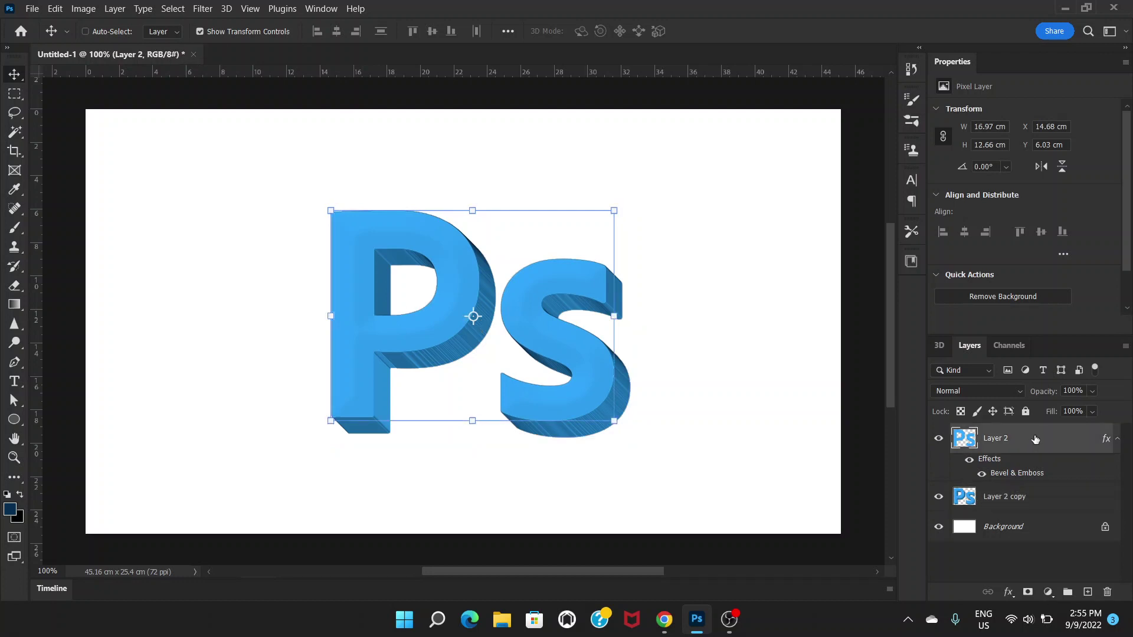
pyautogui.doubleClick(1035, 439)
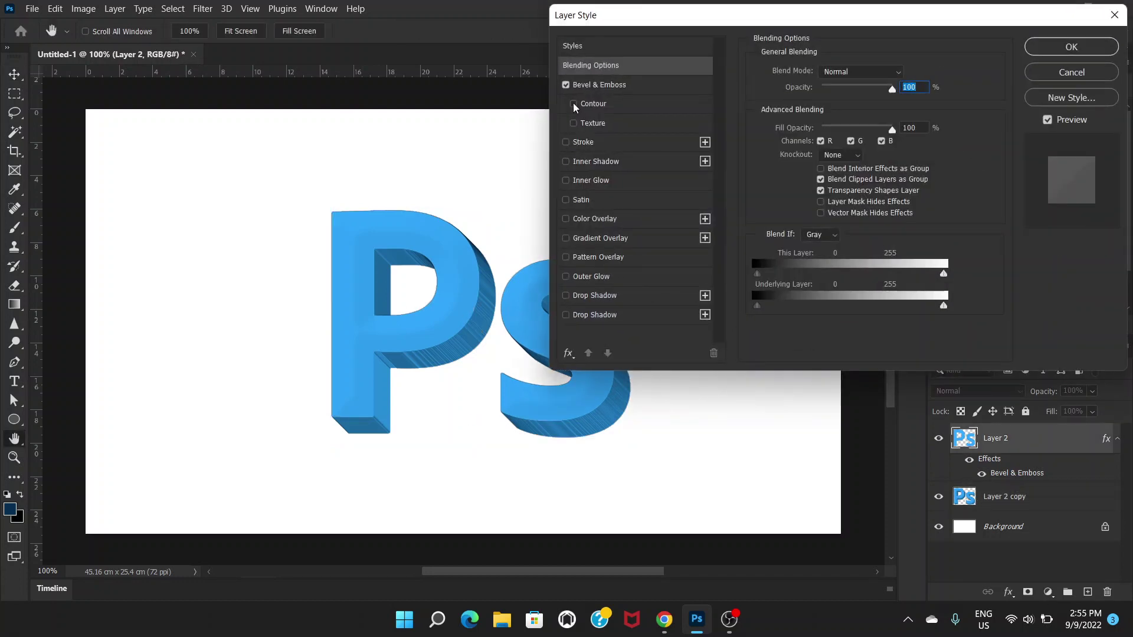
pyautogui.click(565, 85)
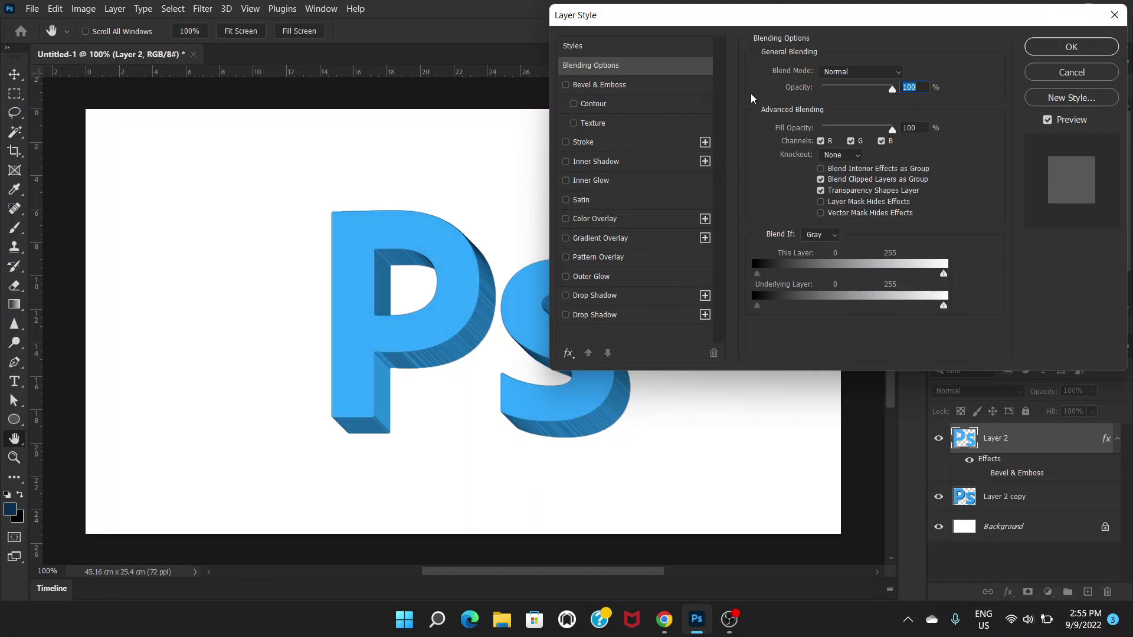
pyautogui.click(1057, 52)
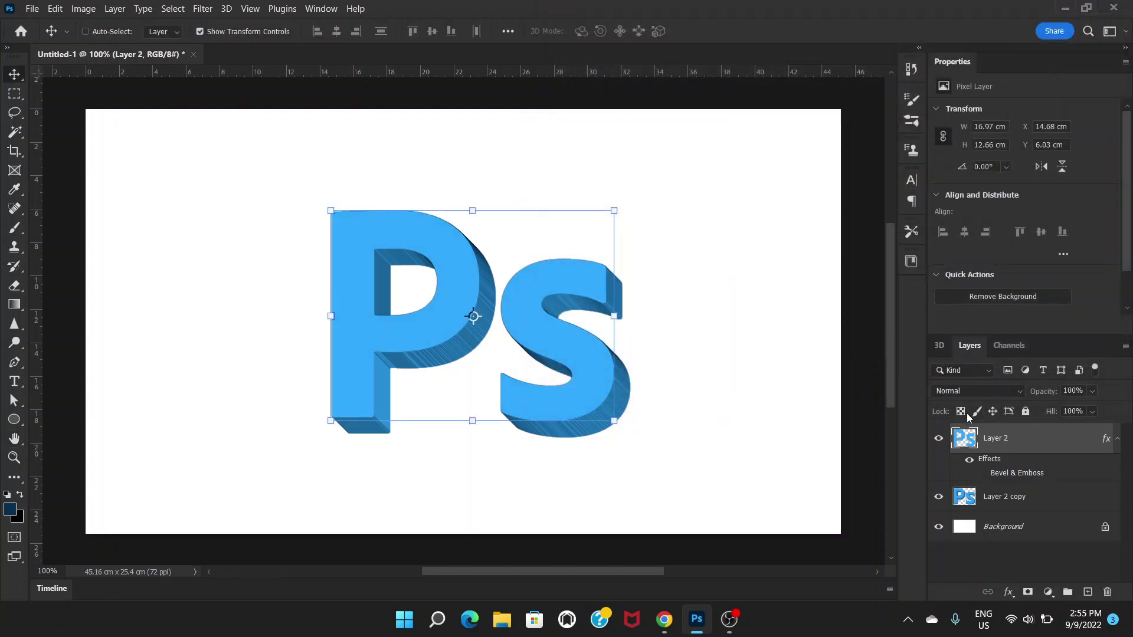
pyautogui.click(1032, 506)
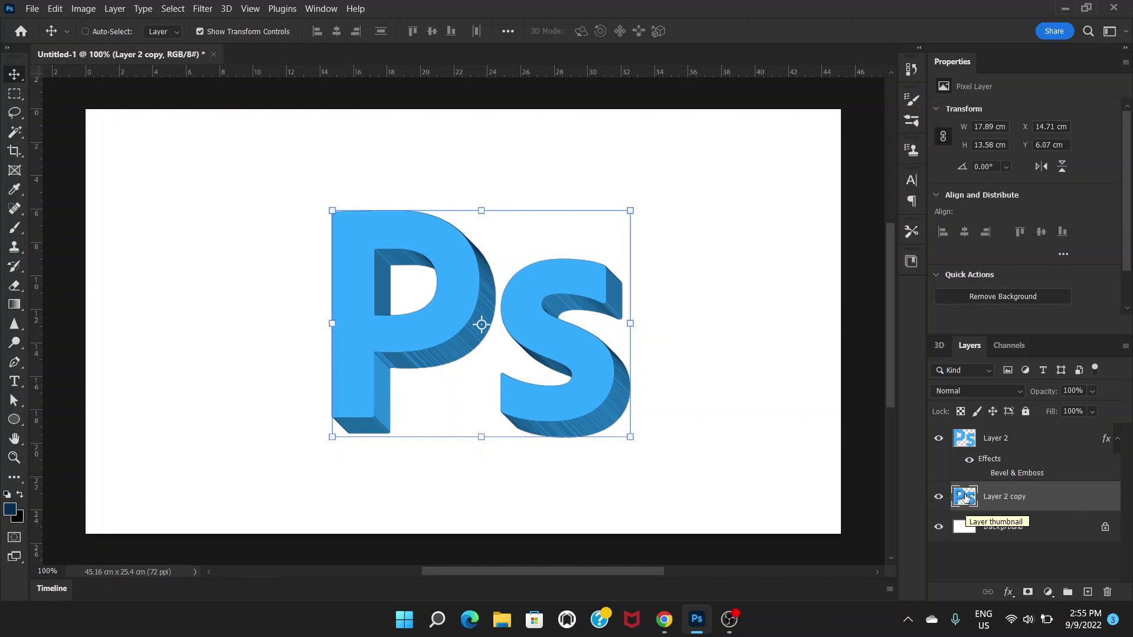
# - Load the Layer 2 copy pixels as a selection and apply a 5.2 px Gaussian Blur
pyautogui.press('ctrl')
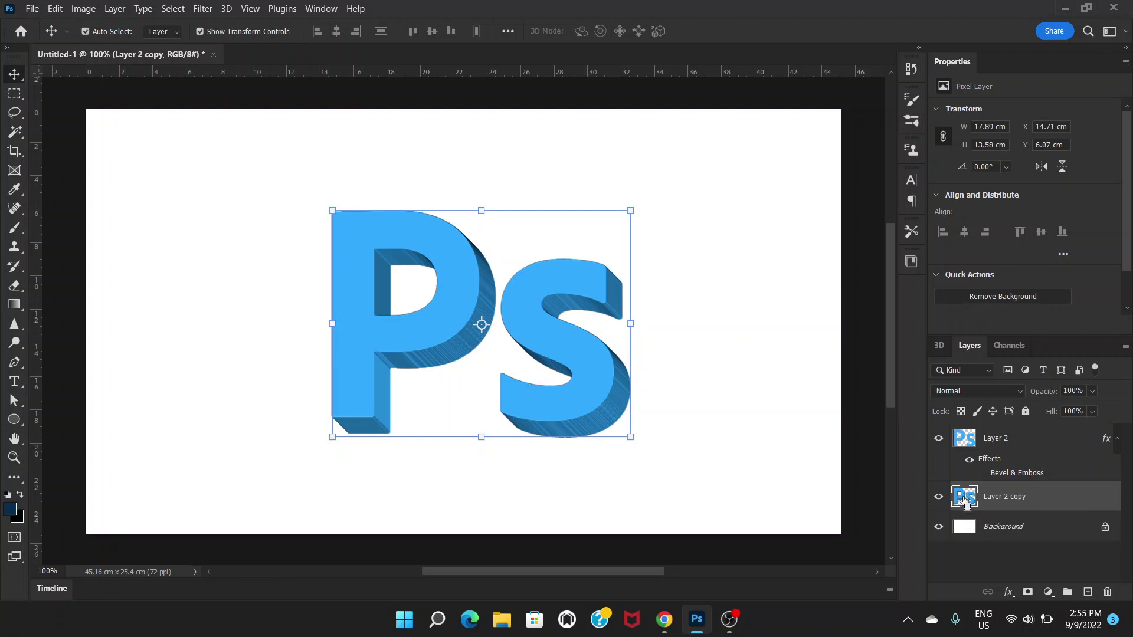
pyautogui.keyDown('ctrl'); pyautogui.click(965, 501); pyautogui.keyUp('ctrl')
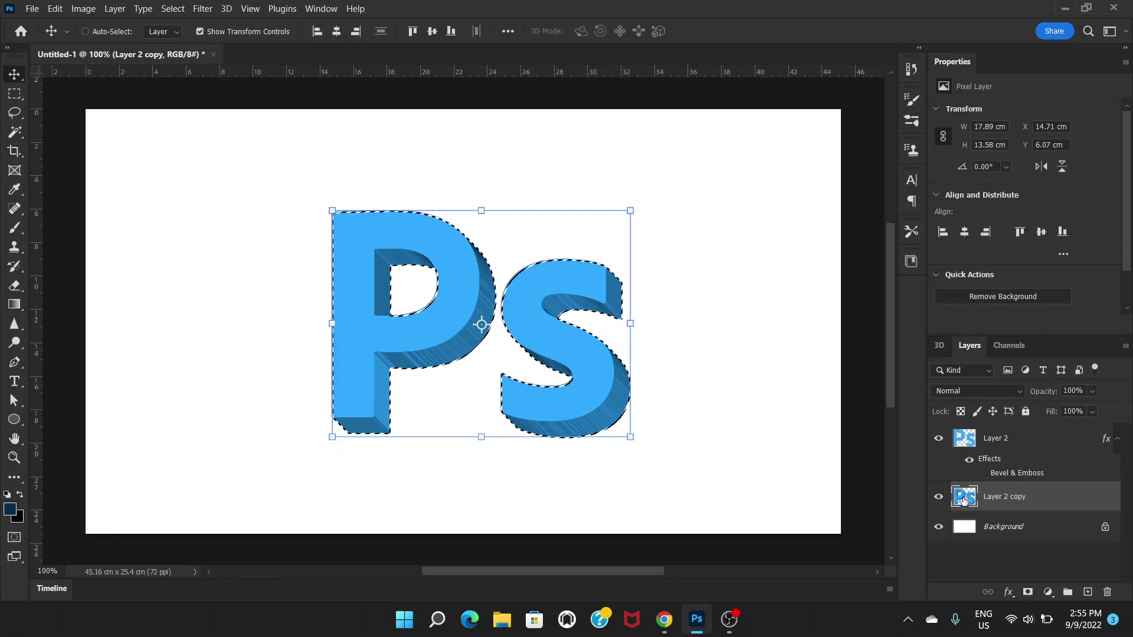
pyautogui.click(199, 9)
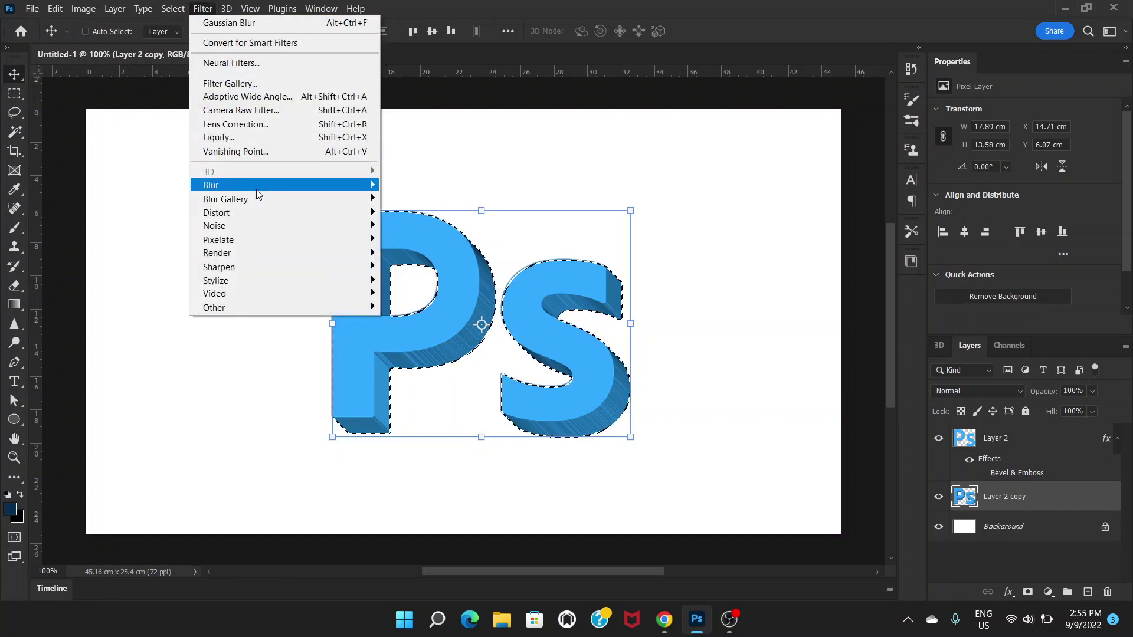
pyautogui.moveTo(341, 194)
pyautogui.click(432, 240)
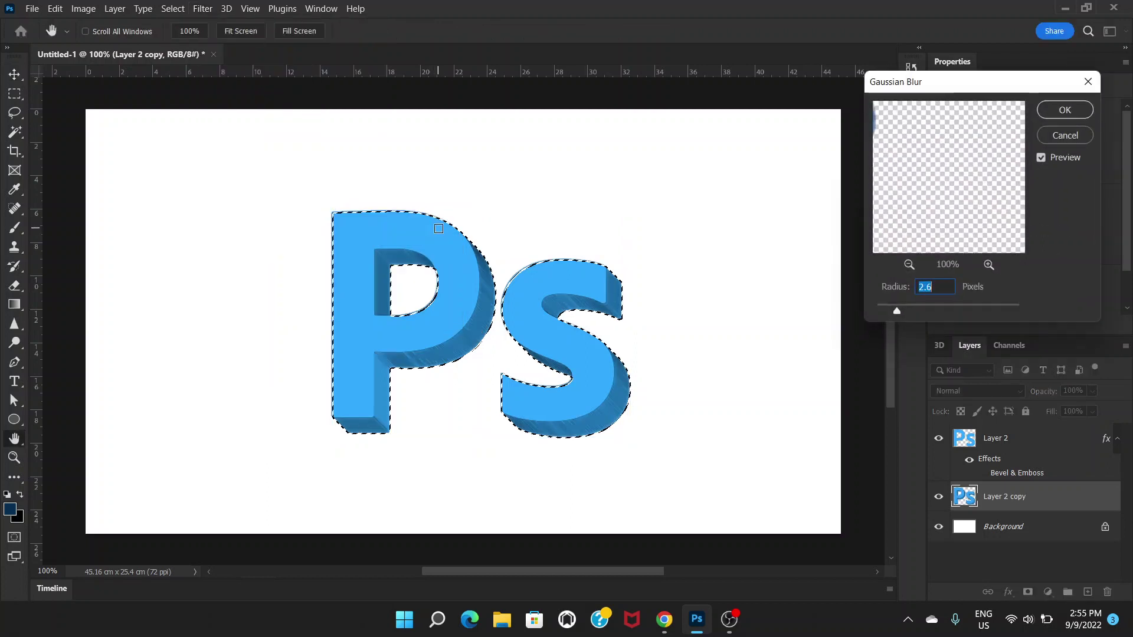
pyautogui.moveTo(897, 310); pyautogui.dragTo(910, 310)
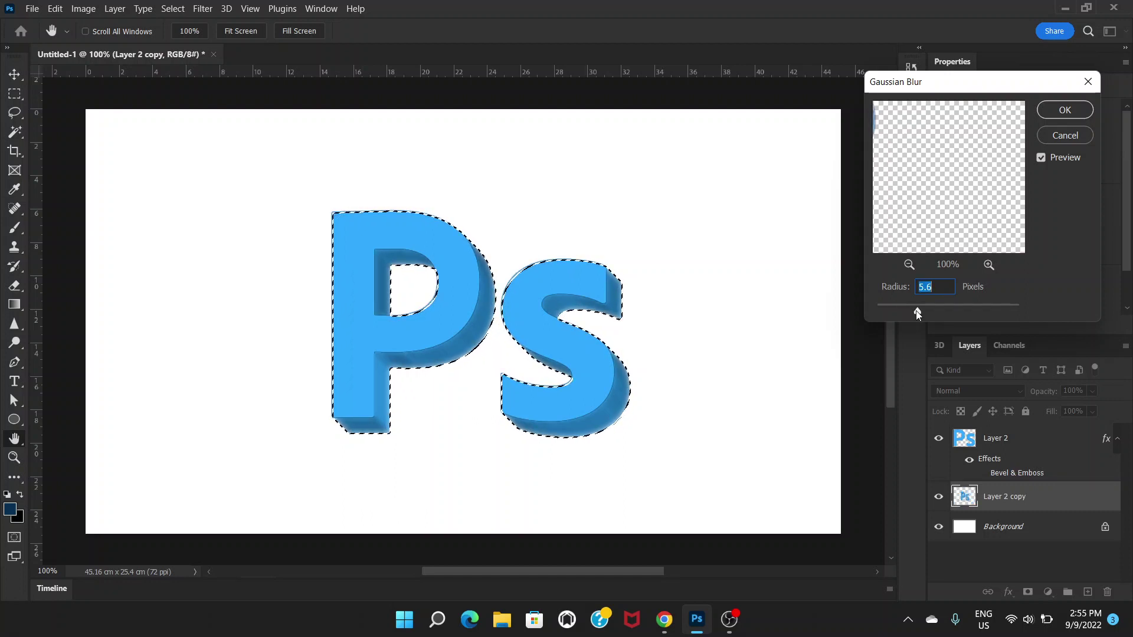
pyautogui.click(916, 310)
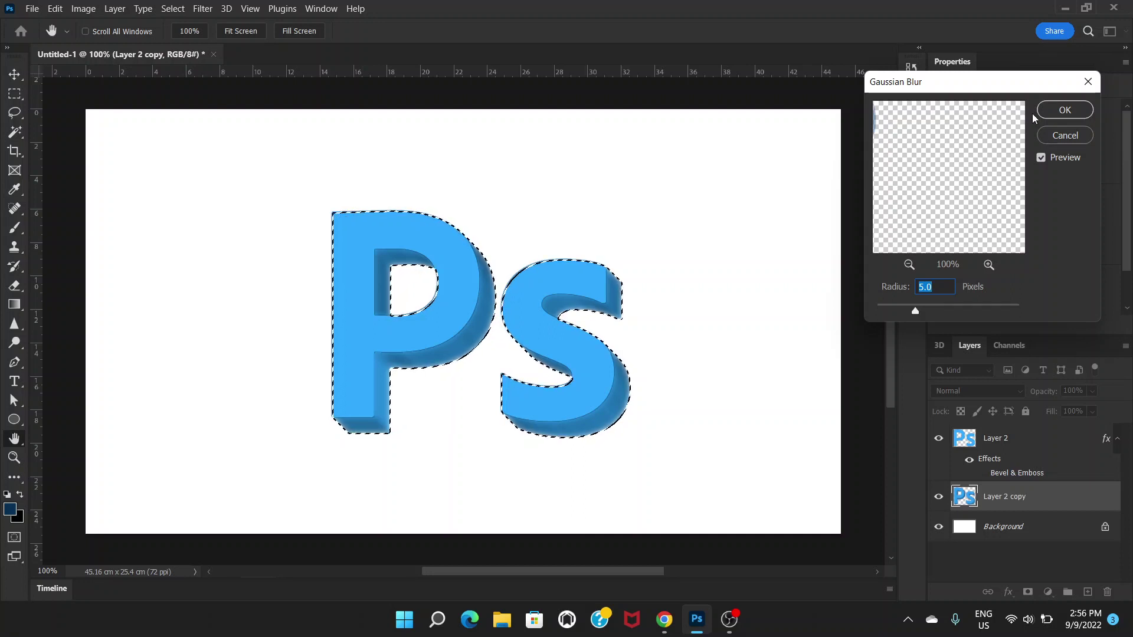
pyautogui.moveTo(916, 310); pyautogui.dragTo(907, 310)
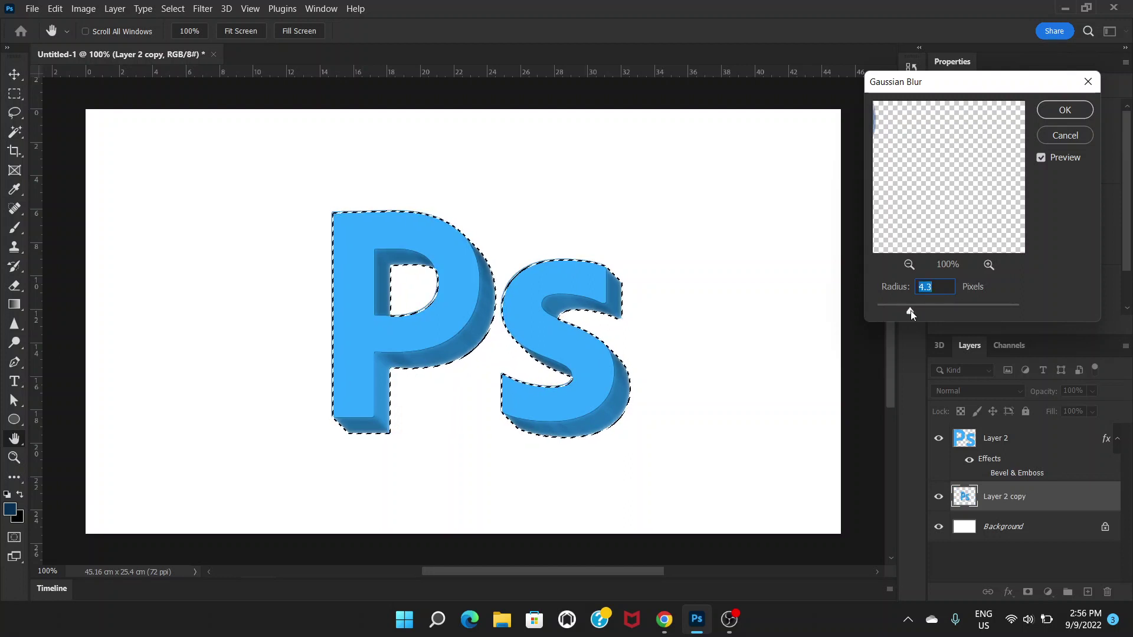
pyautogui.moveTo(911, 310); pyautogui.dragTo(916, 313)
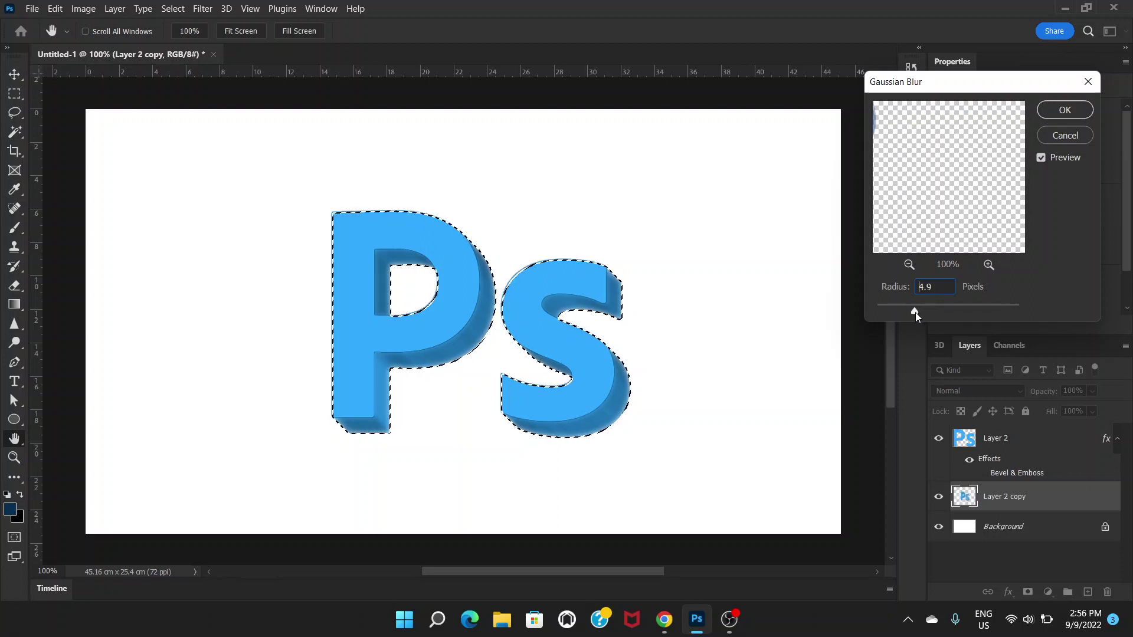
pyautogui.click(1073, 109)
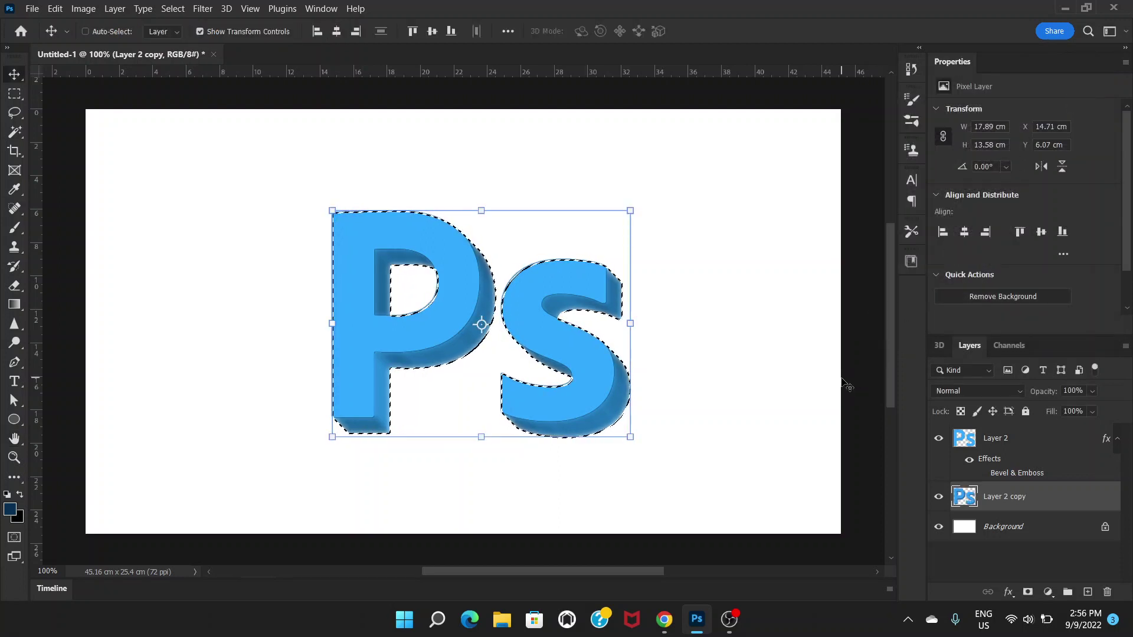
# - Deselect, then fill the Background layer with dark blue 0a4a7d
pyautogui.hotkey('ctrl', 'd')
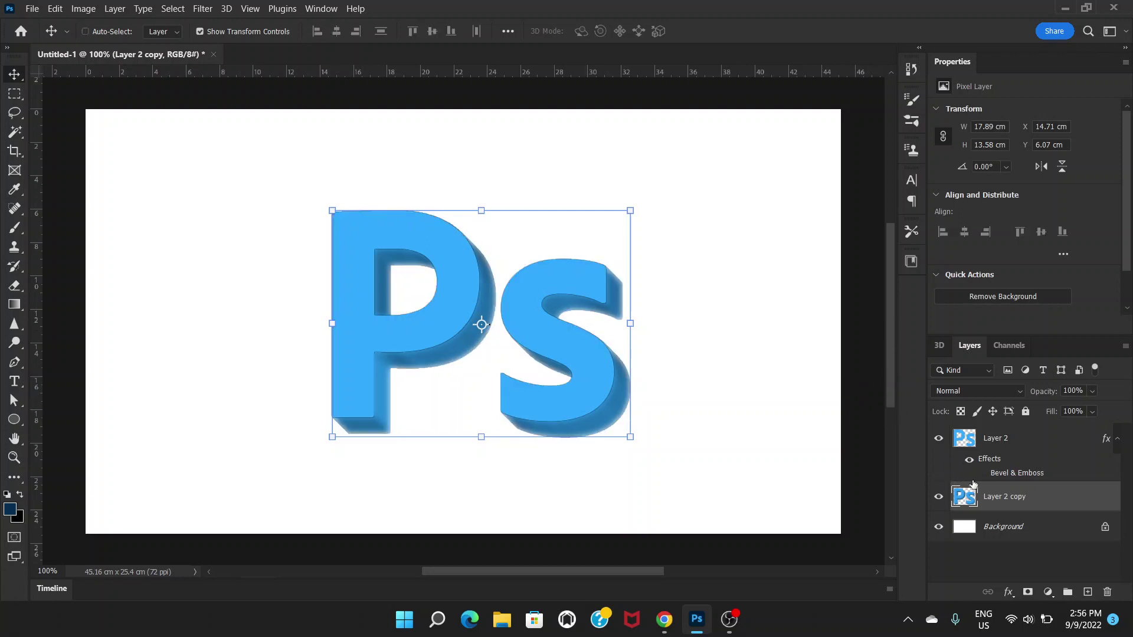
pyautogui.click(1050, 445)
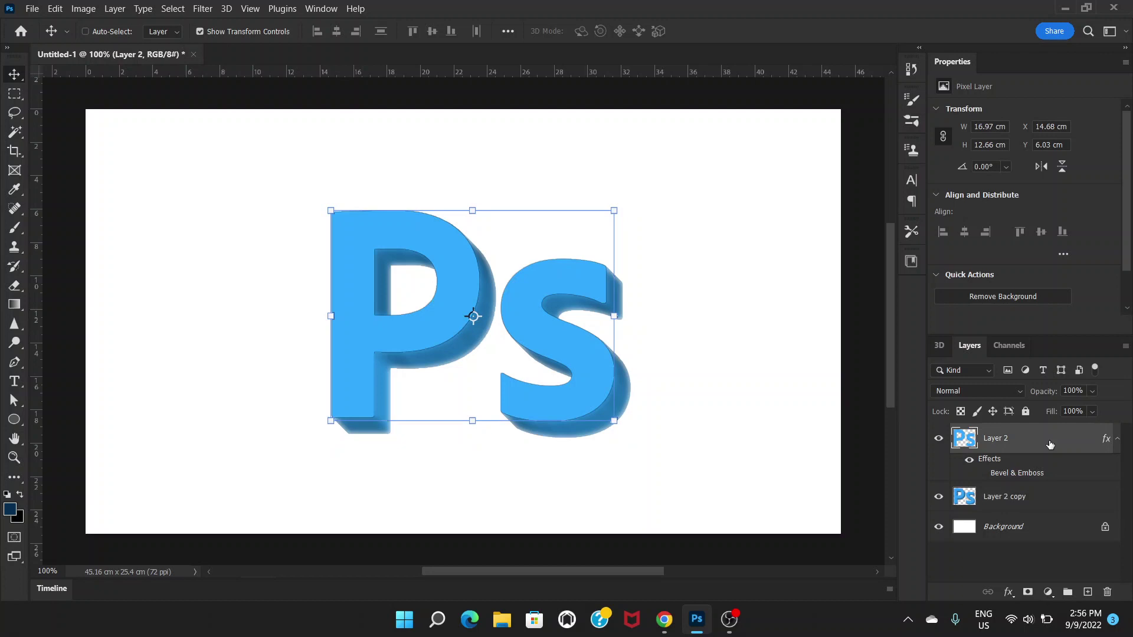
pyautogui.click(1048, 497)
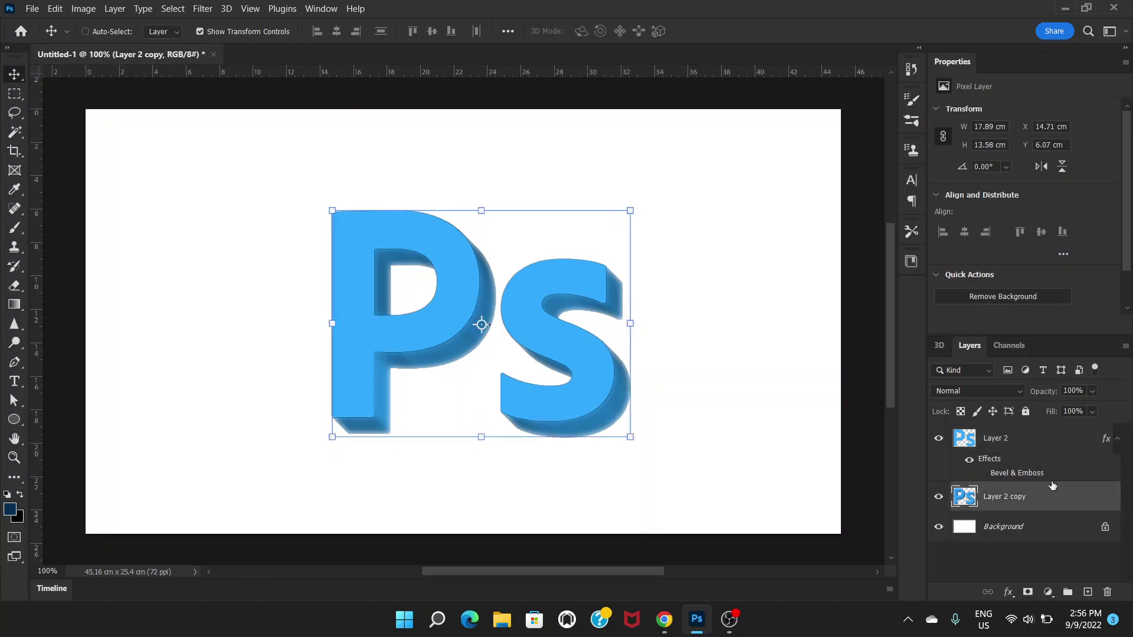
pyautogui.click(1040, 526)
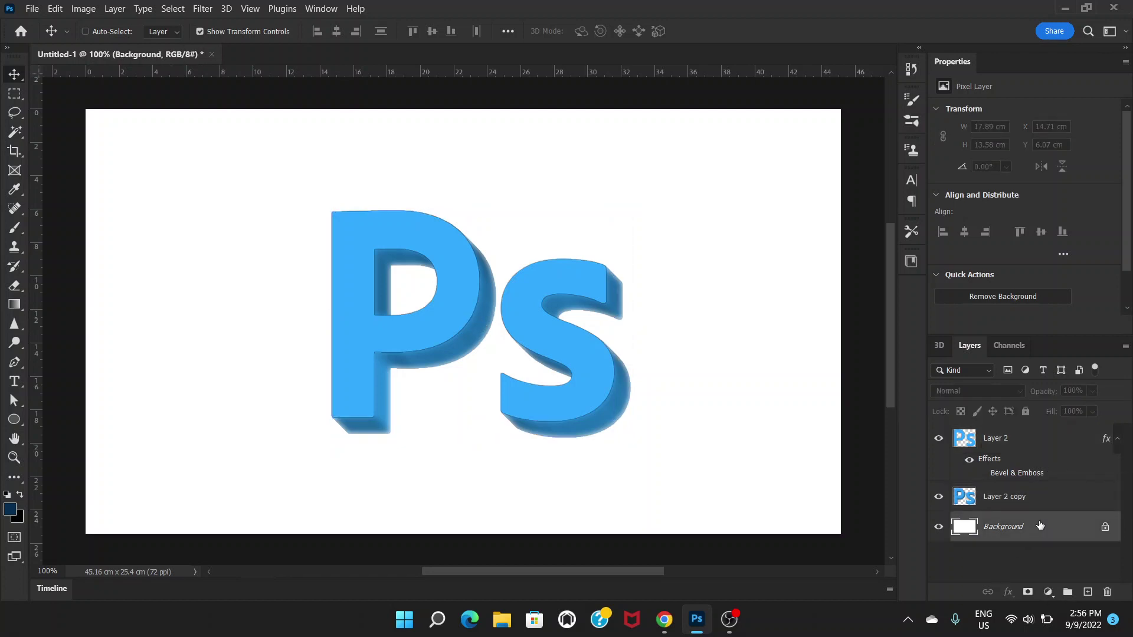
pyautogui.click(10, 511)
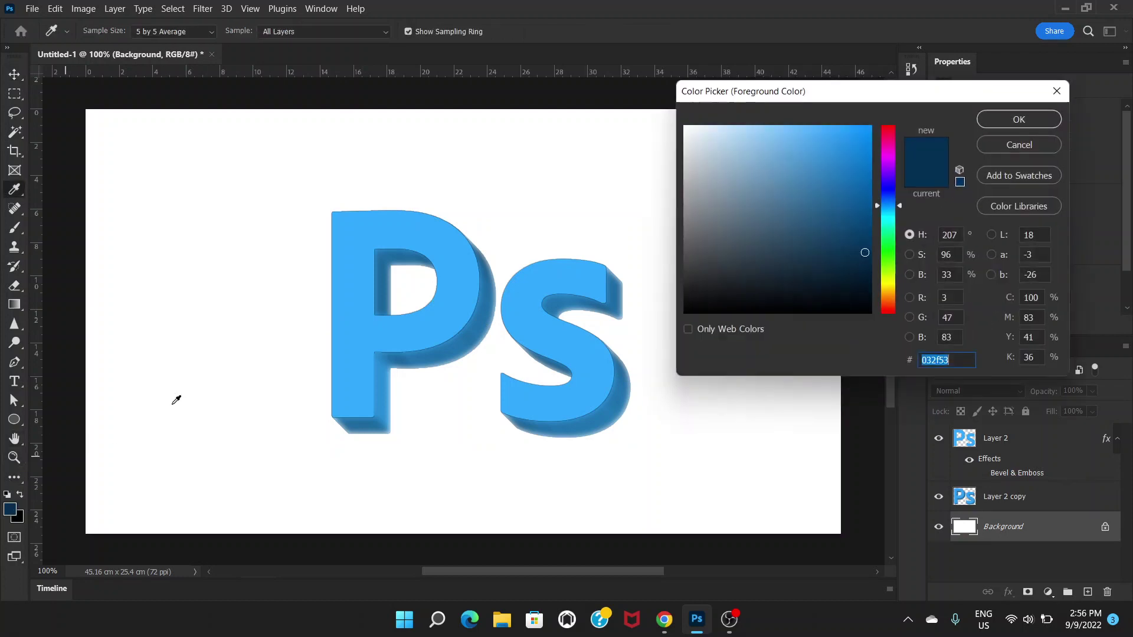
pyautogui.click(856, 221)
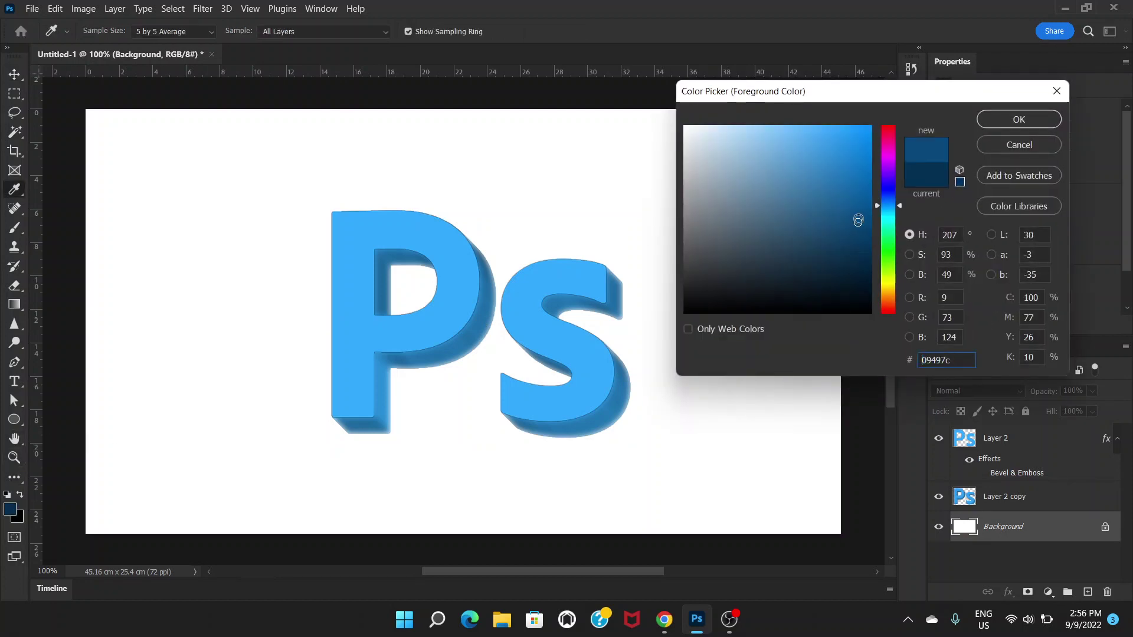
pyautogui.click(1003, 121)
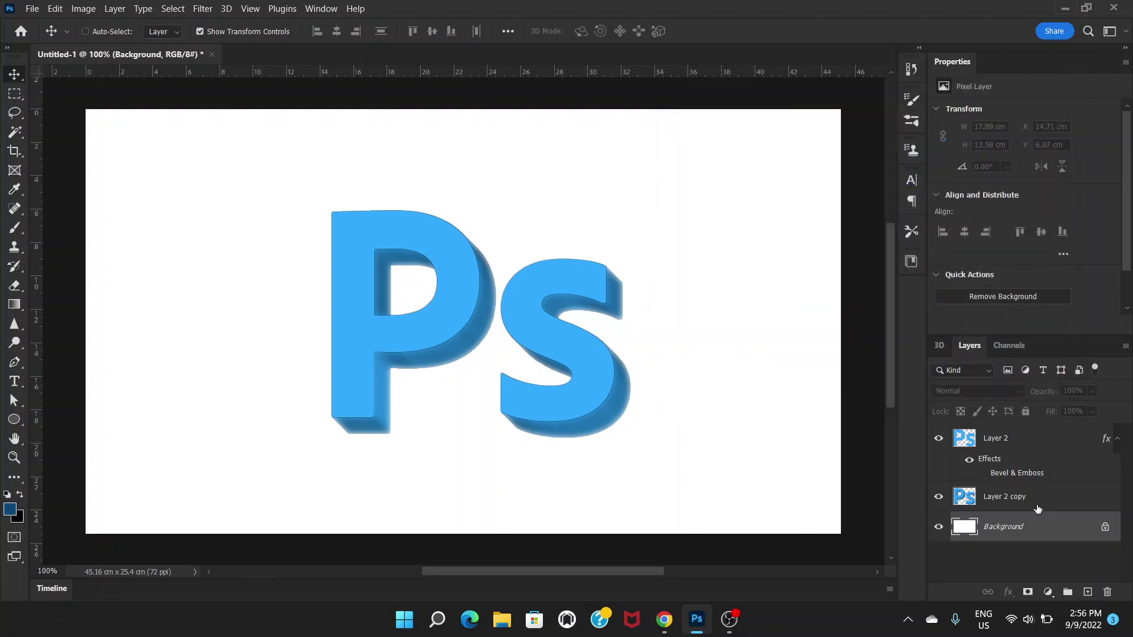
pyautogui.hotkey('alt', 'BackSpace')
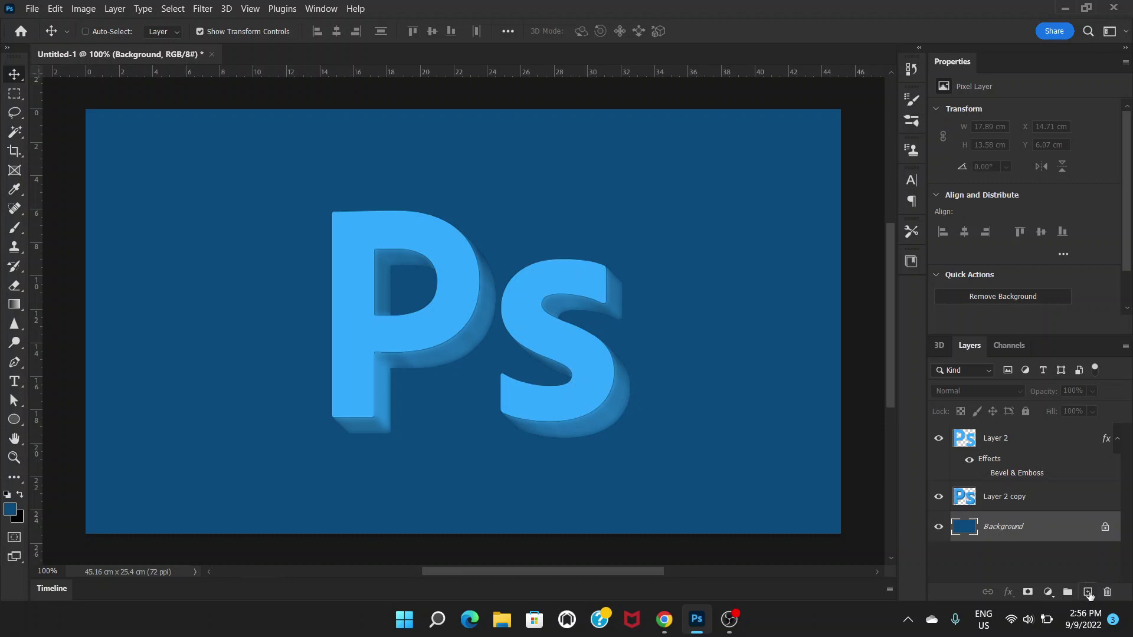
# - Add an empty Layer 3 and set the foreground colour to lighter blue 2b7ec0
pyautogui.click(1088, 592)
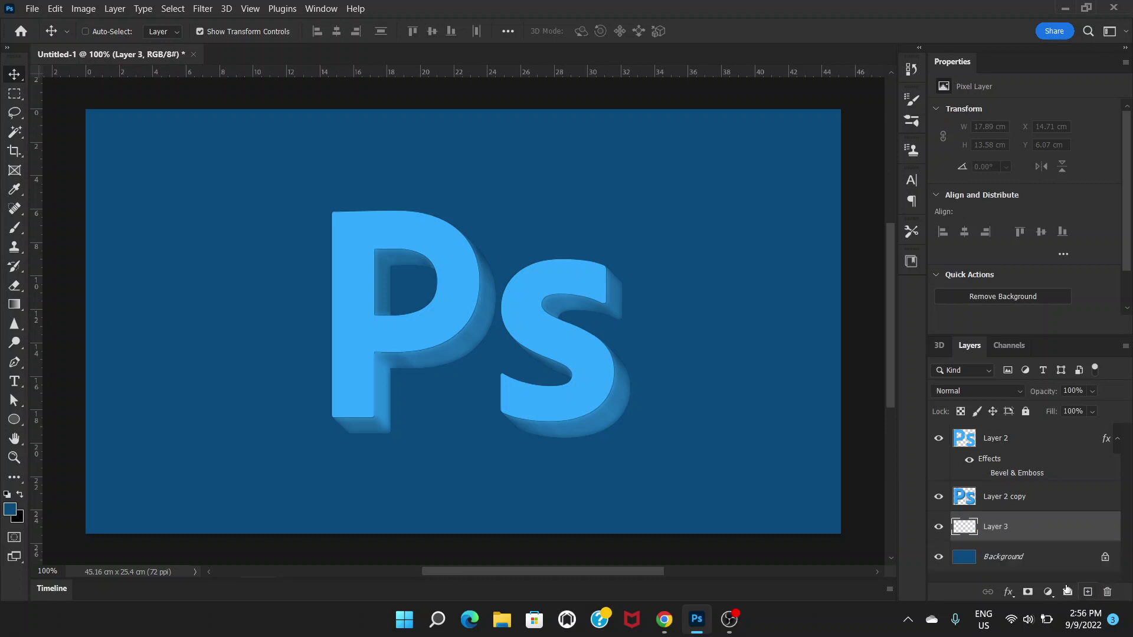
pyautogui.click(12, 516)
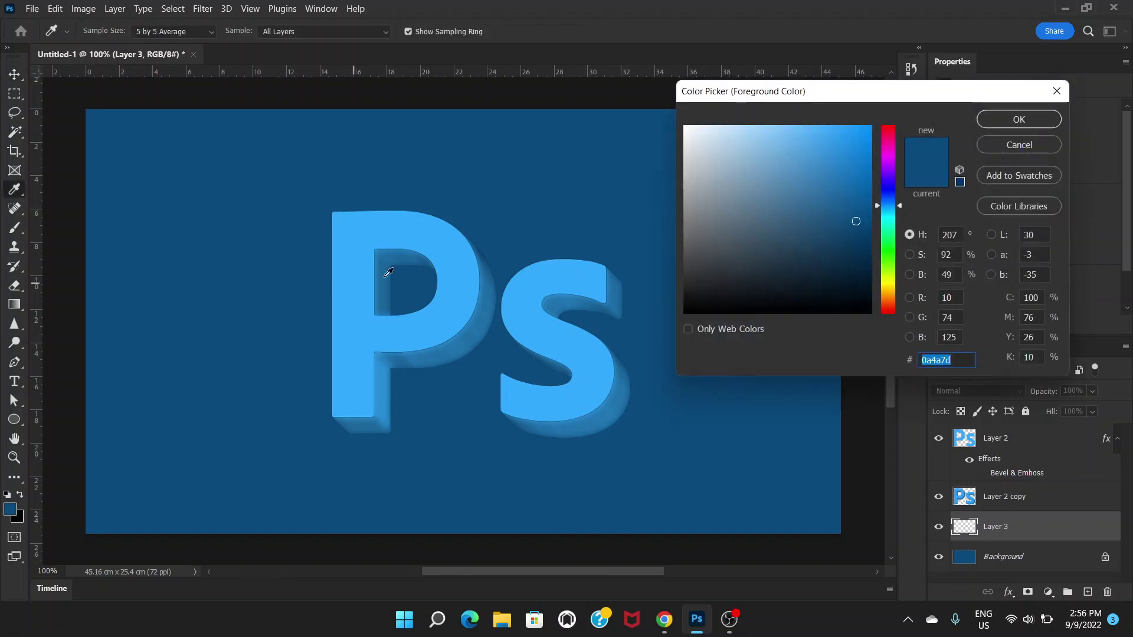
pyautogui.click(823, 168)
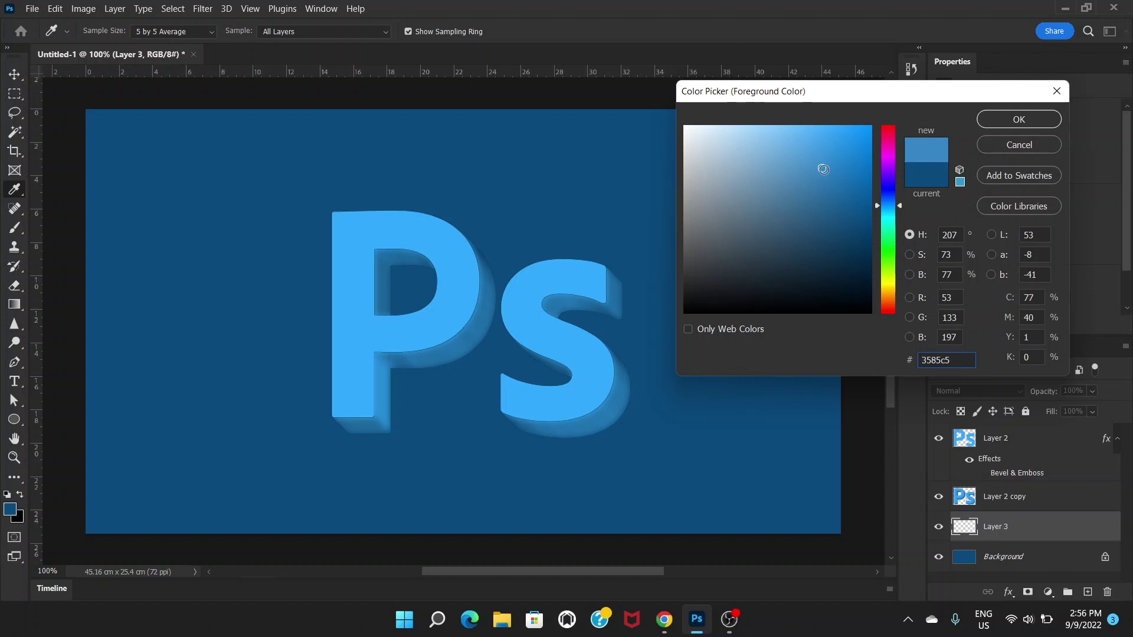
pyautogui.click(830, 172)
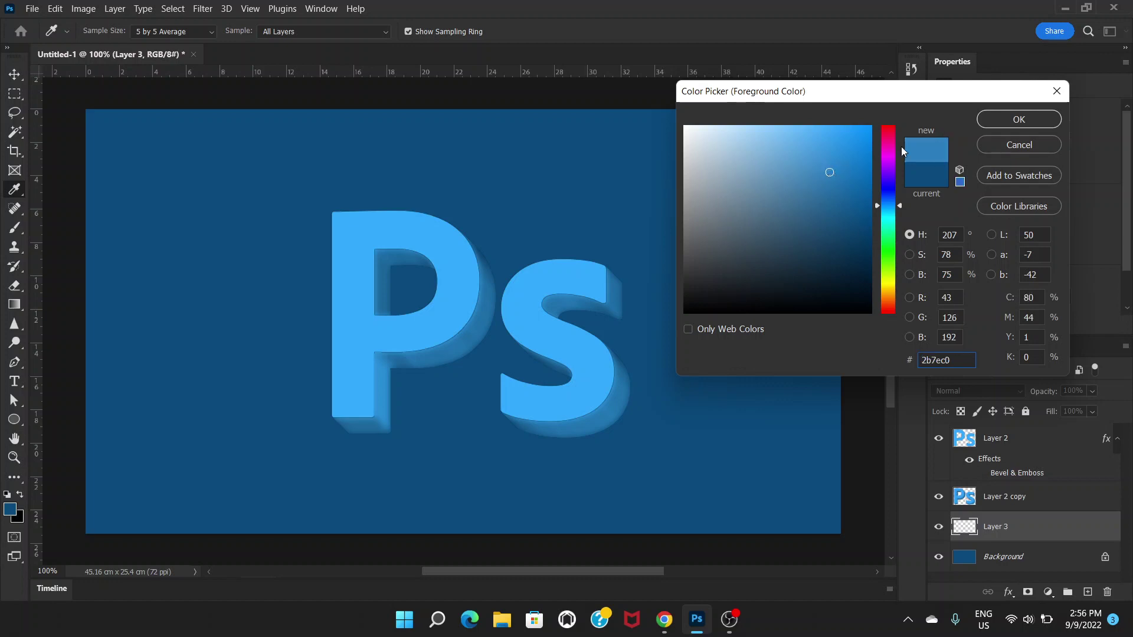
pyautogui.click(1001, 117)
pyautogui.press('v')
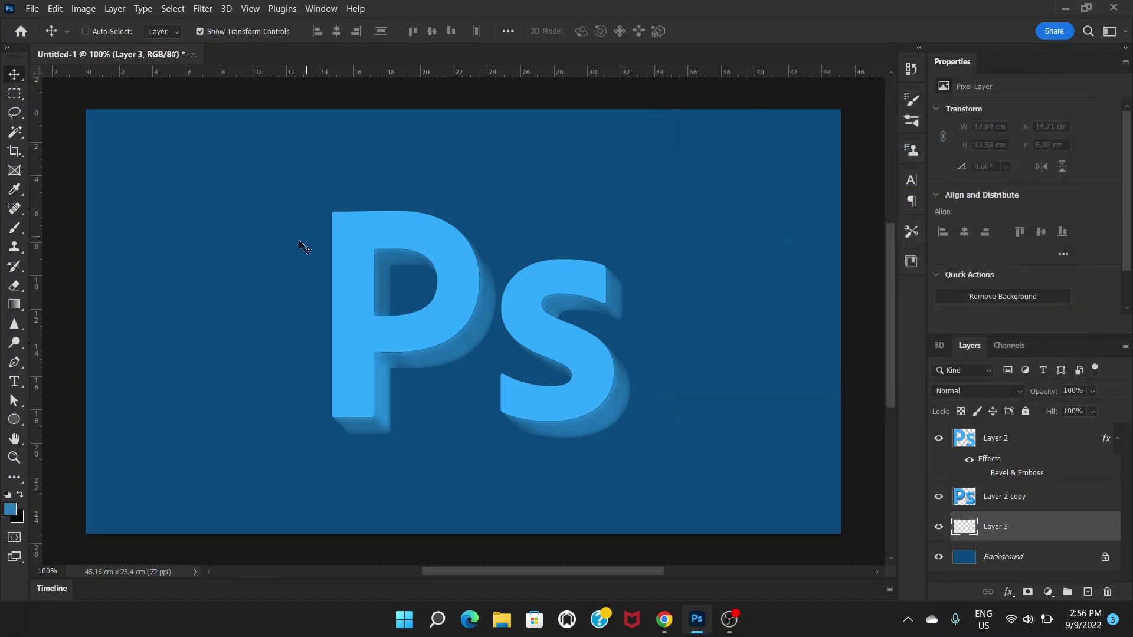
# - Choose the Gradient Tool and check its Foreground to Transparent preset
pyautogui.moveTo(17, 307); pyautogui.dragTo(65, 302)
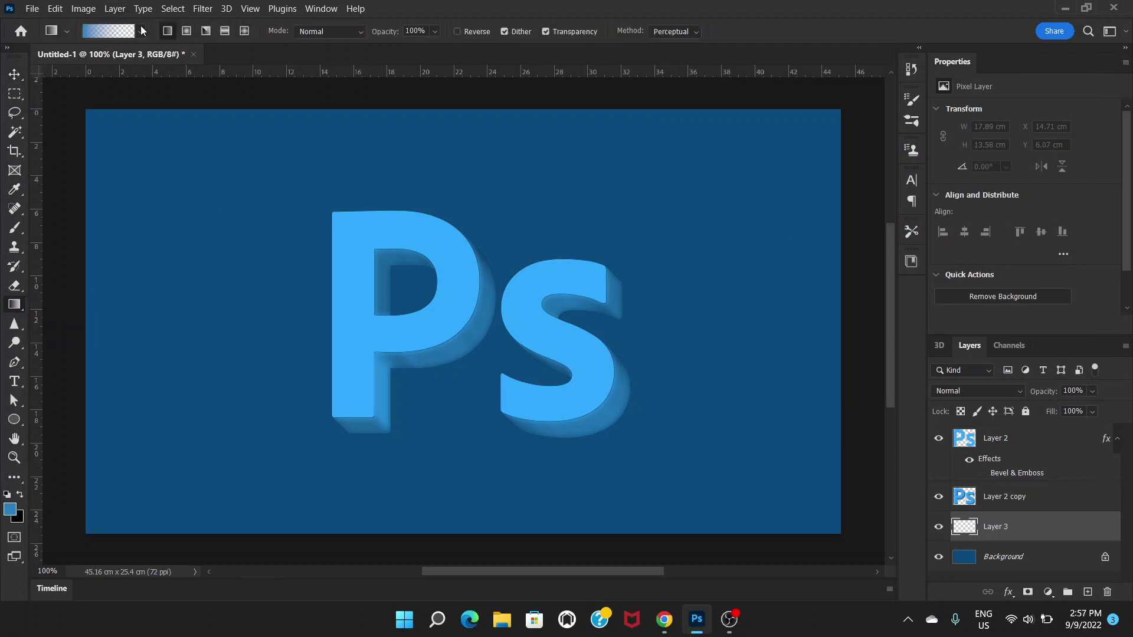
pyautogui.click(141, 33)
pyautogui.click(141, 33)
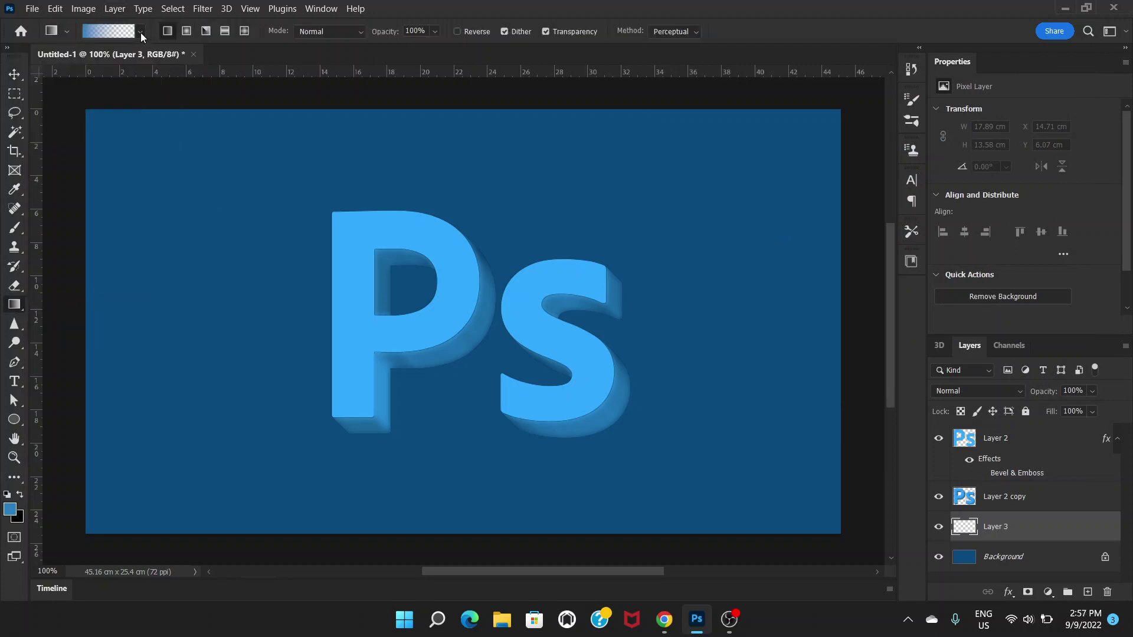
# - Drag a Foreground-to-Transparent gradient diagonally from the top-left across Layer 3
pyautogui.click(107, 30)
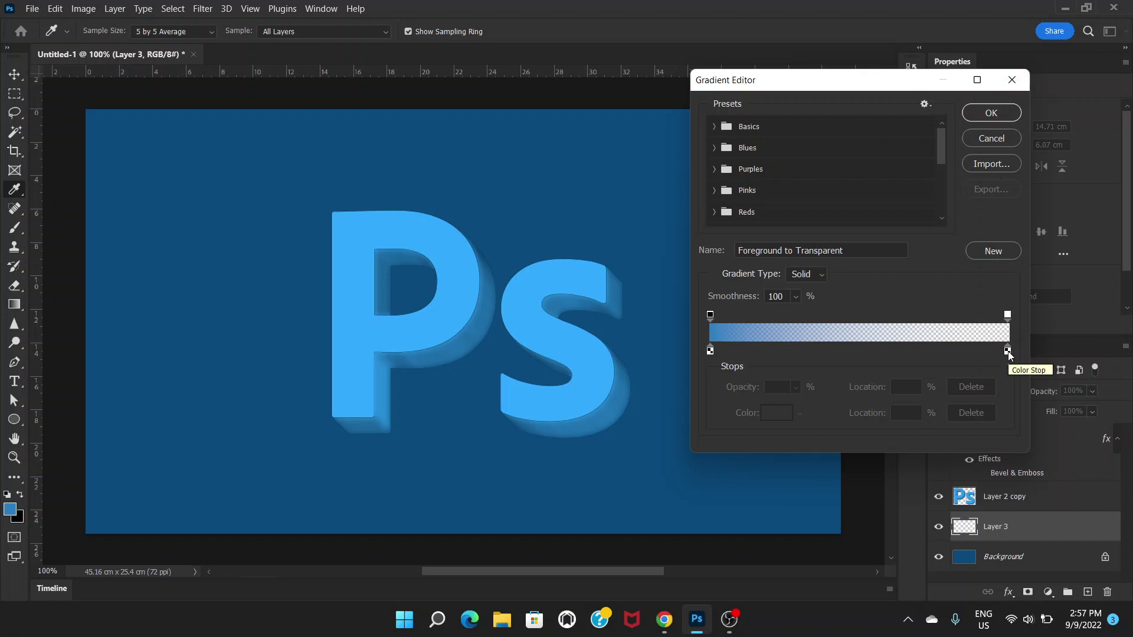
pyautogui.click(1012, 79)
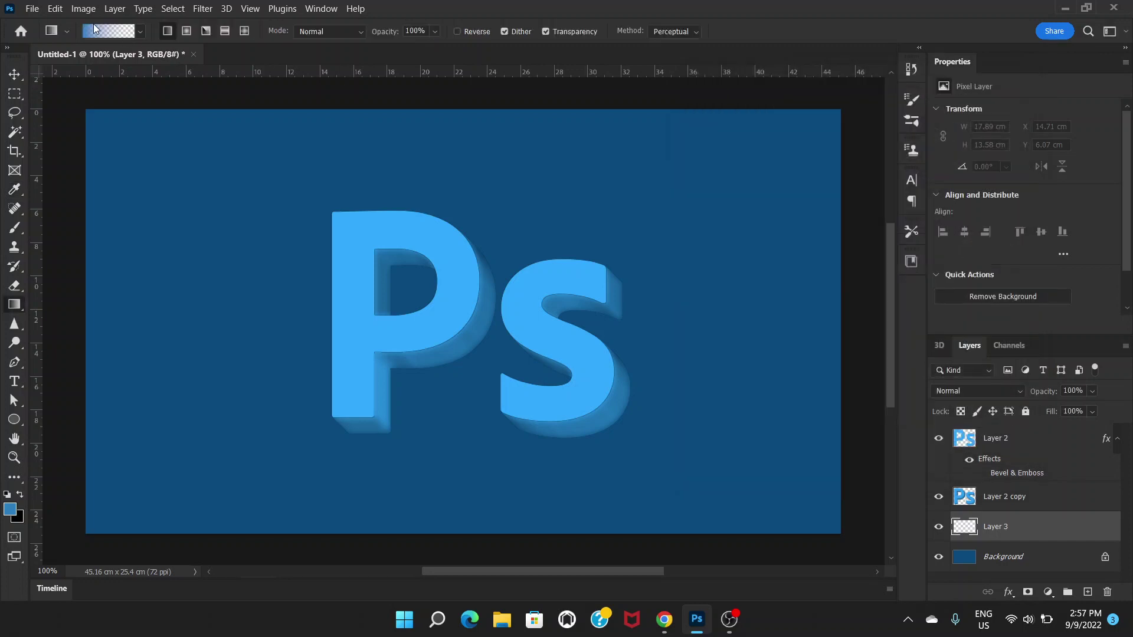
pyautogui.click(127, 32)
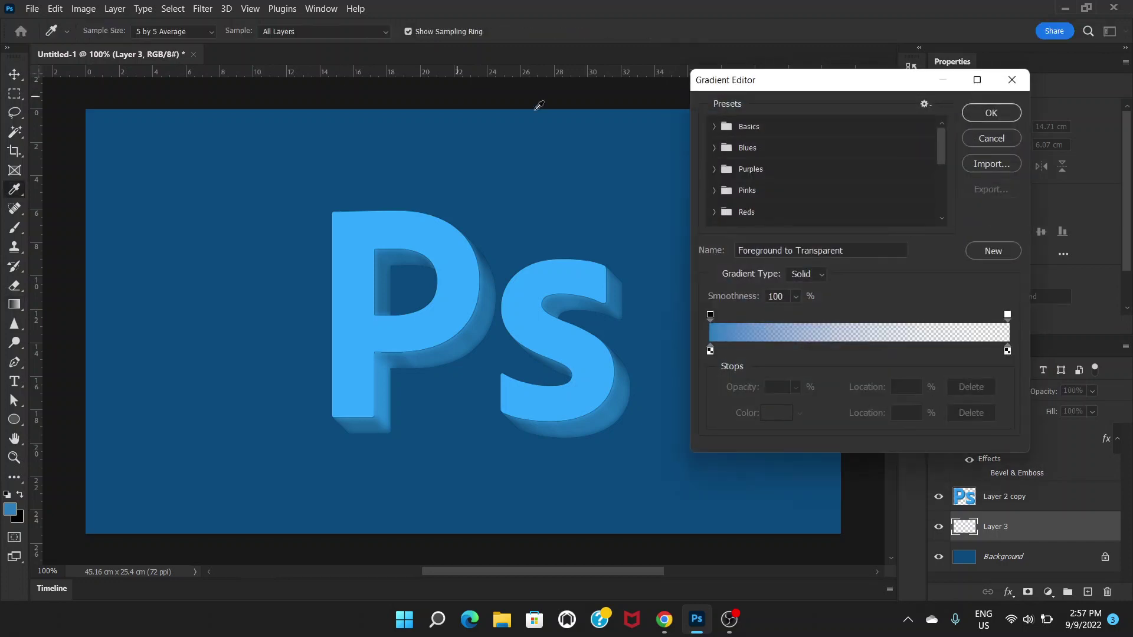
pyautogui.click(1007, 352)
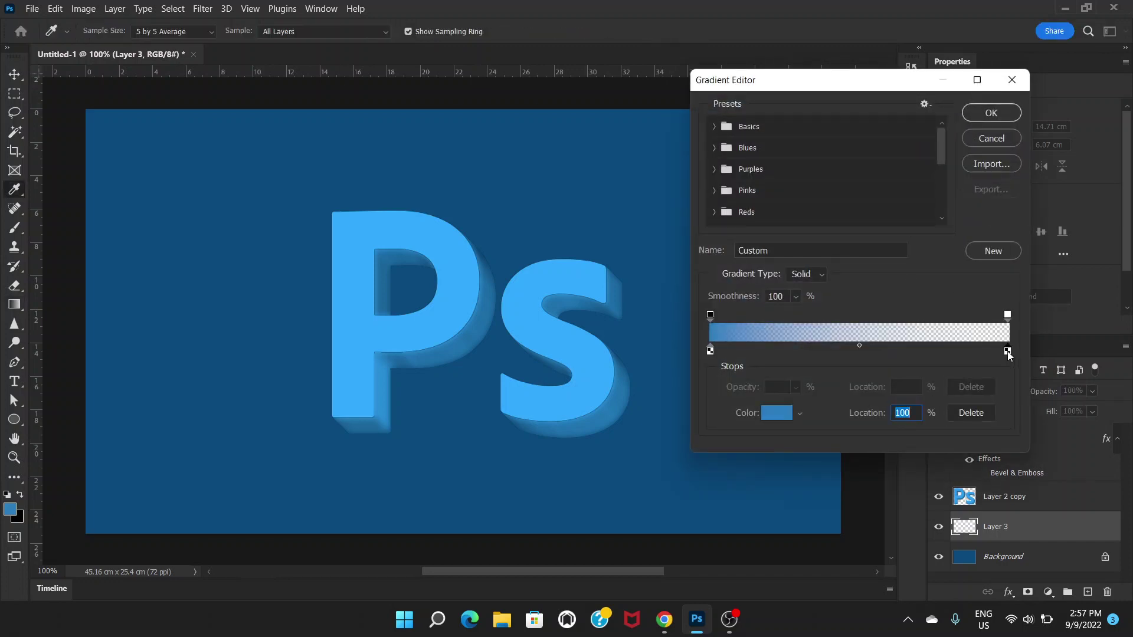
pyautogui.click(1008, 314)
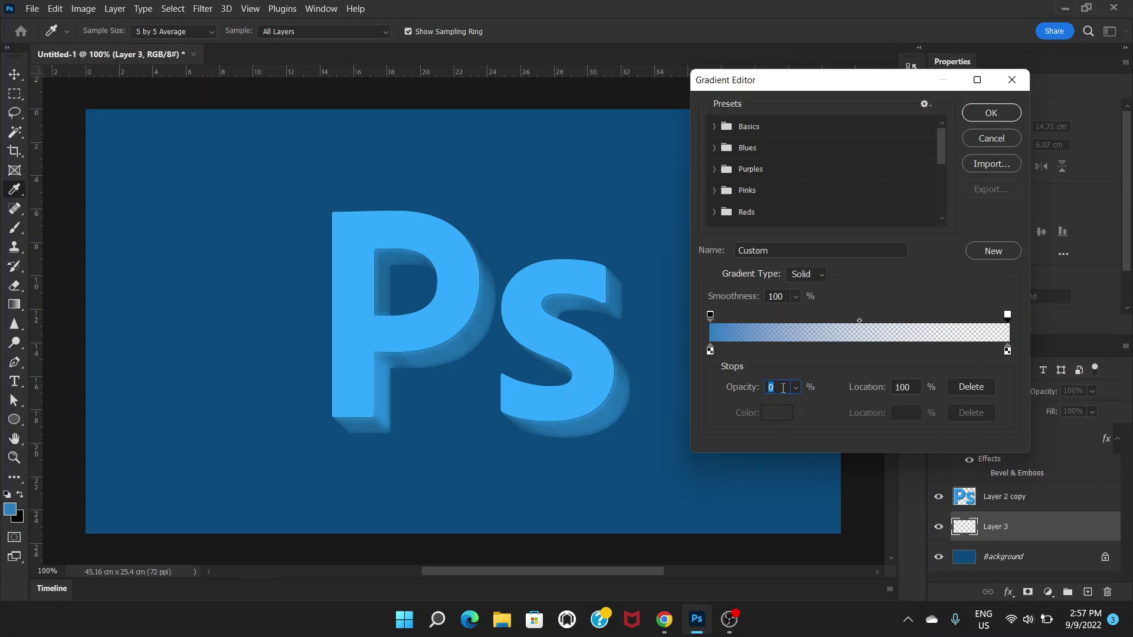
pyautogui.click(991, 139)
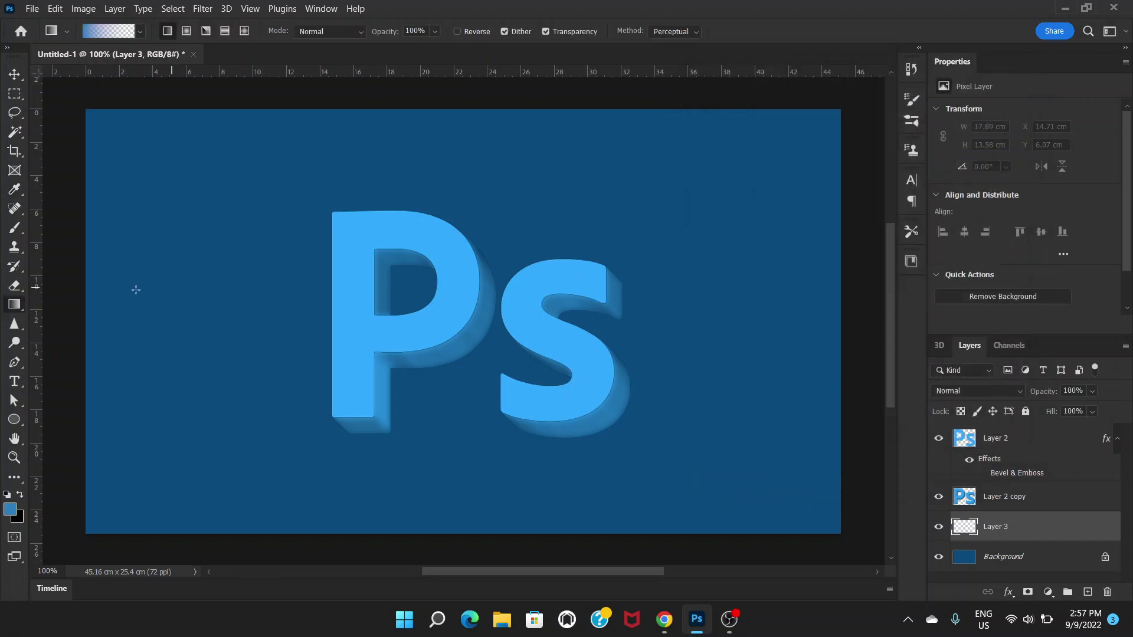
pyautogui.moveTo(204, 160); pyautogui.dragTo(513, 486)
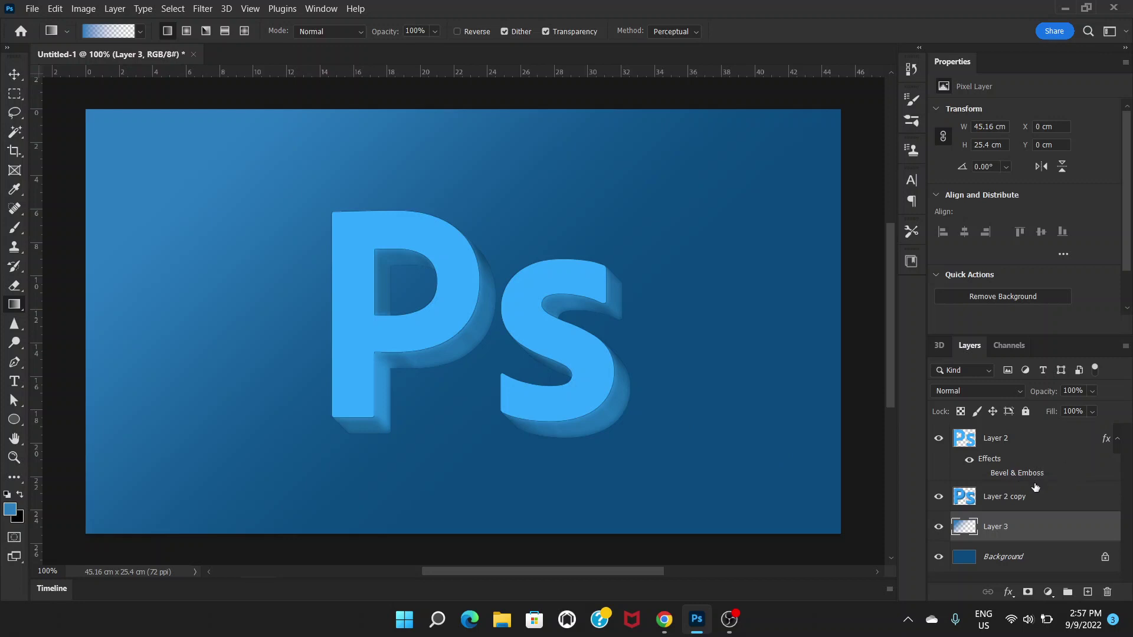
# - Give Layer 2's Ps letters a white (ffffff) stroke and enable Inner Shadow in Layer Style
pyautogui.click(1036, 446)
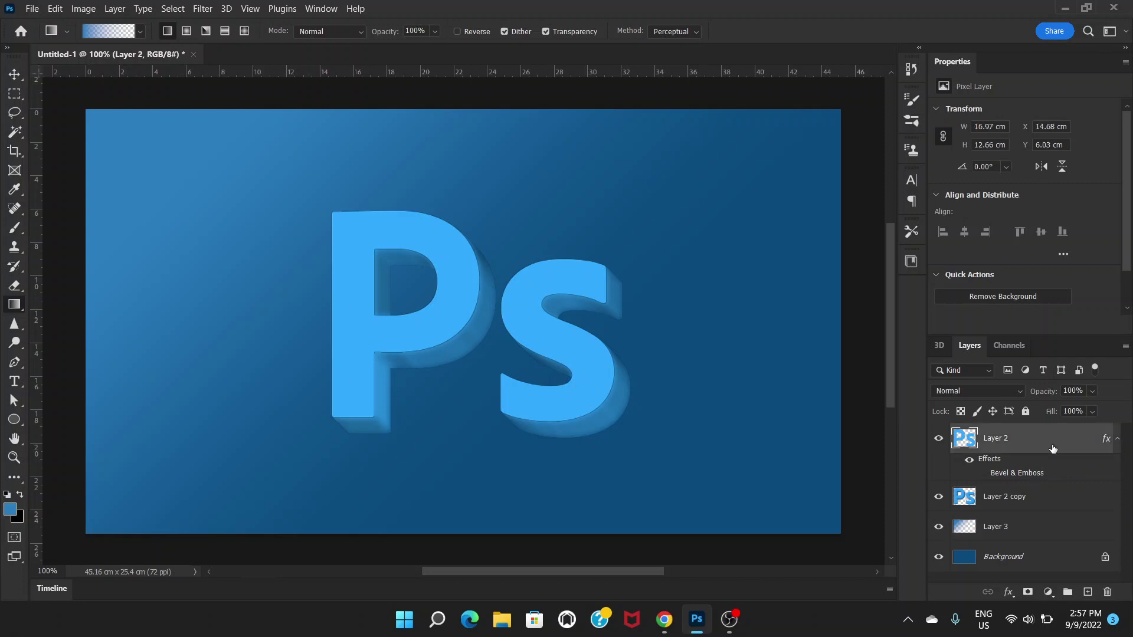
pyautogui.doubleClick(1053, 448)
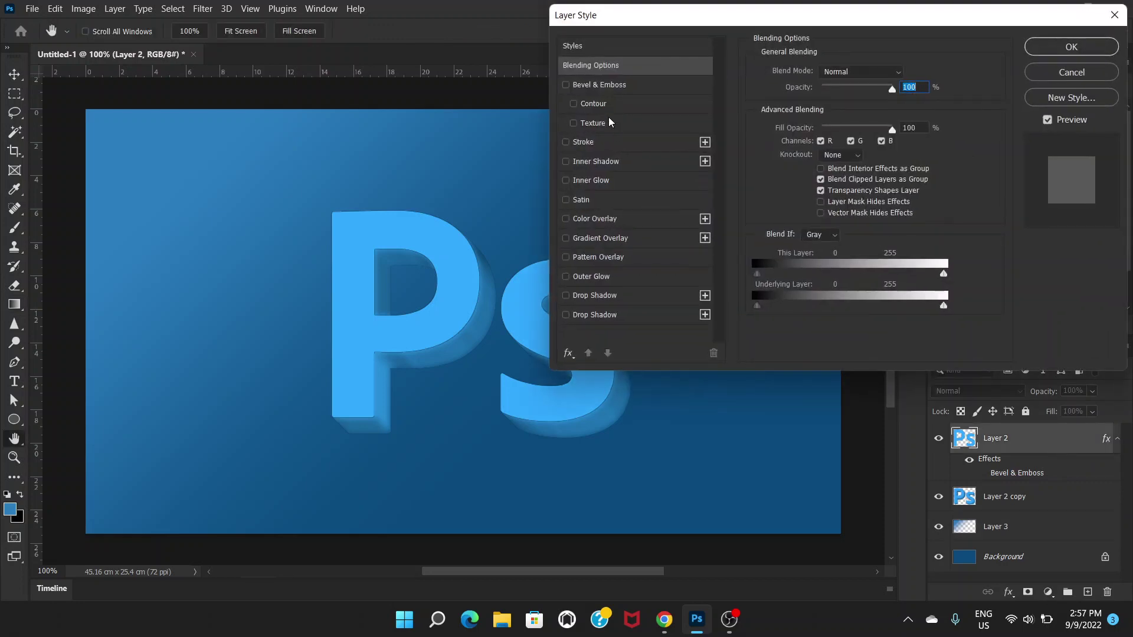
pyautogui.click(603, 145)
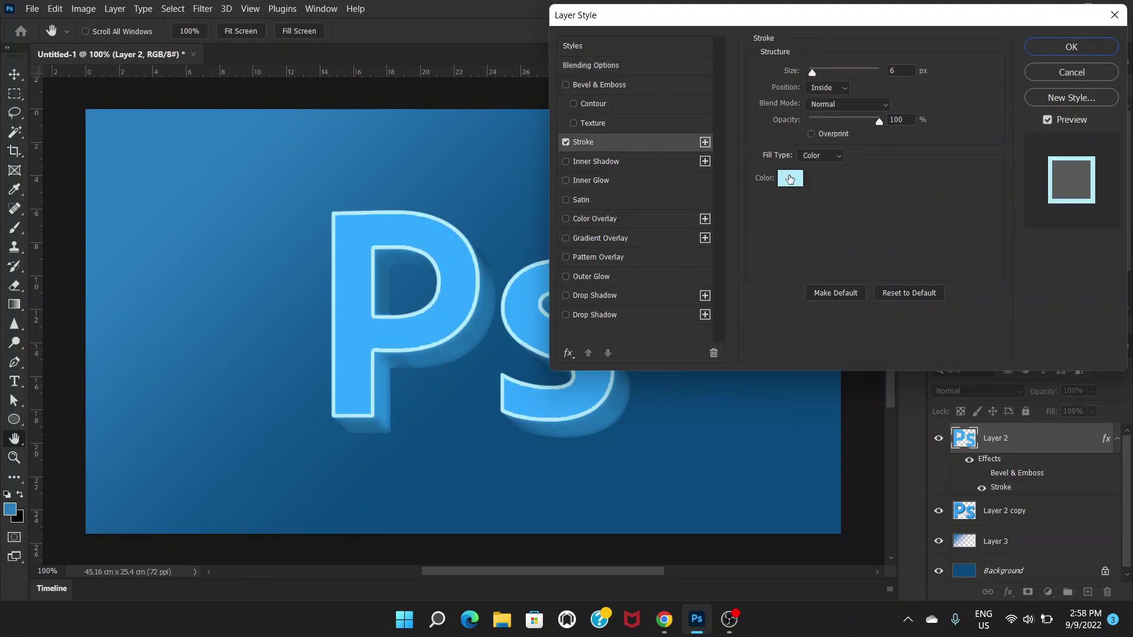
pyautogui.click(791, 178)
pyautogui.write('ffffff')
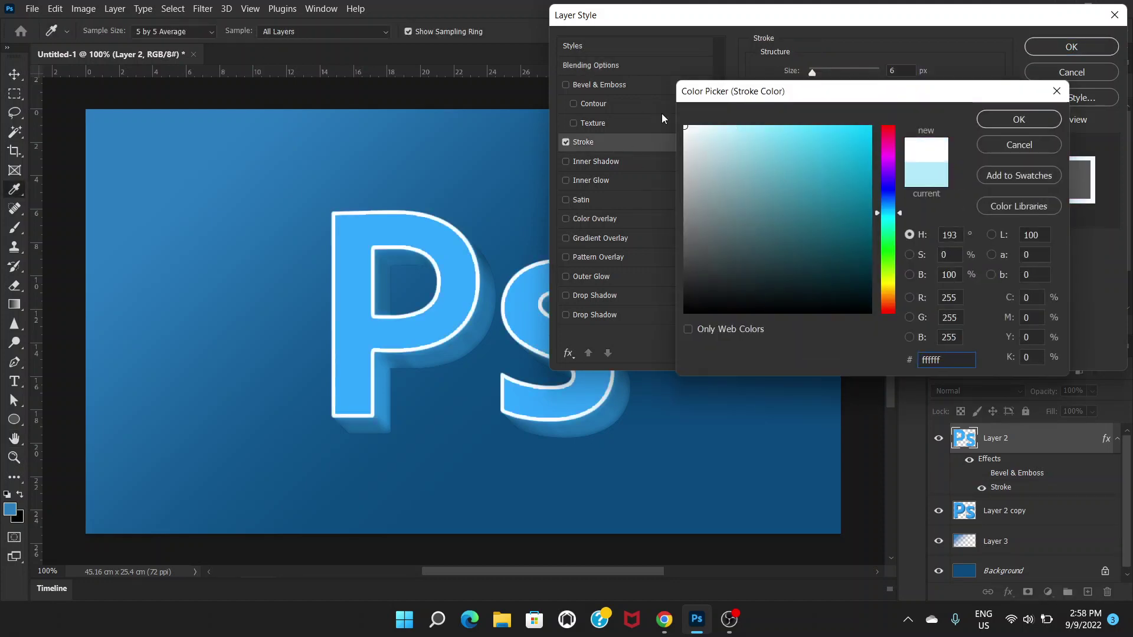
pyautogui.click(1006, 120)
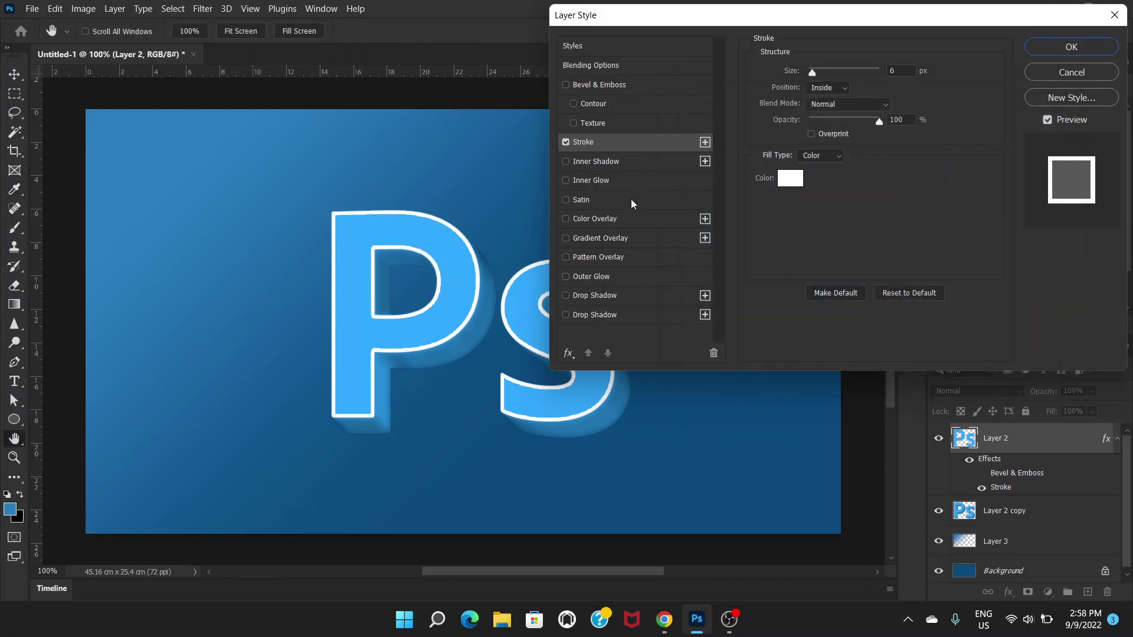
pyautogui.click(614, 164)
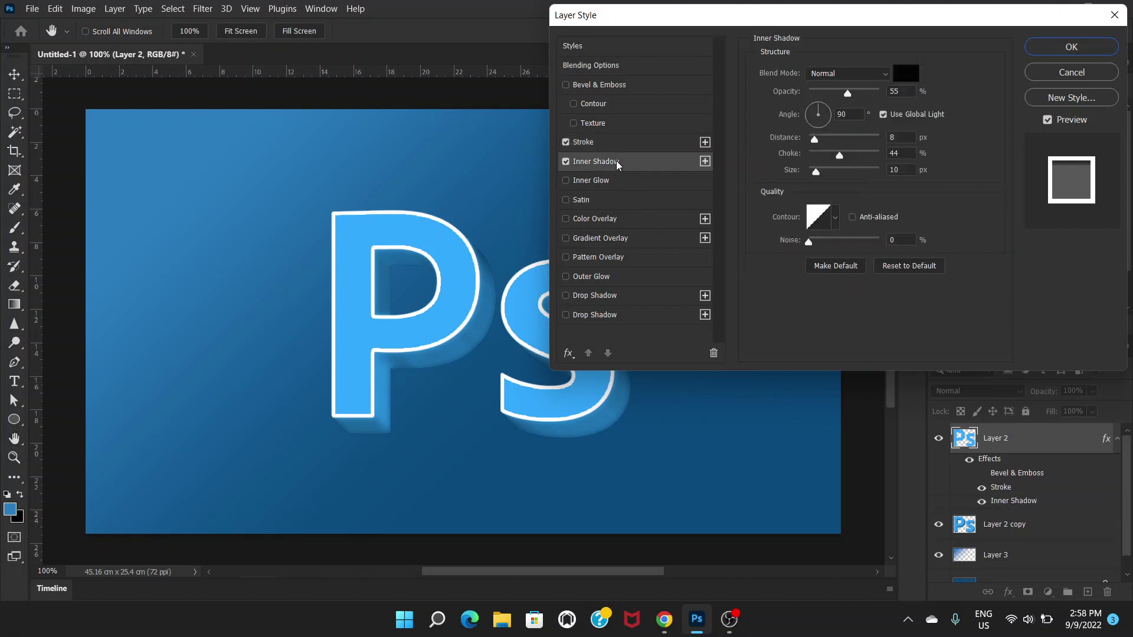
# - Set the inner shadow to Multiply with 7 px distance, 13 px size and 30% choke
pyautogui.click(885, 75)
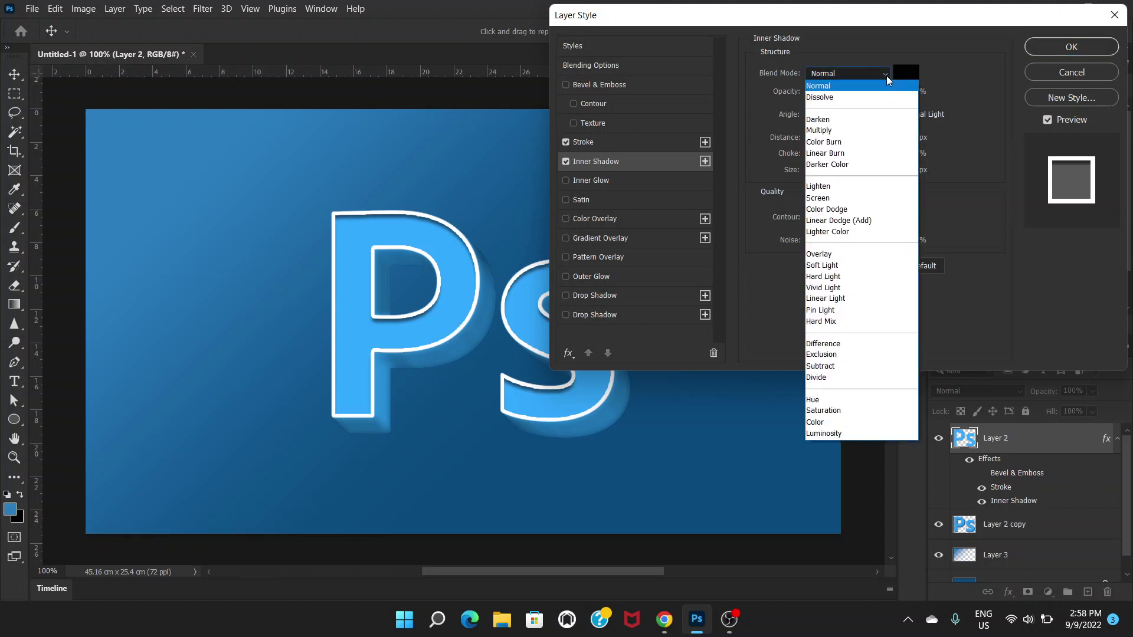
pyautogui.click(855, 135)
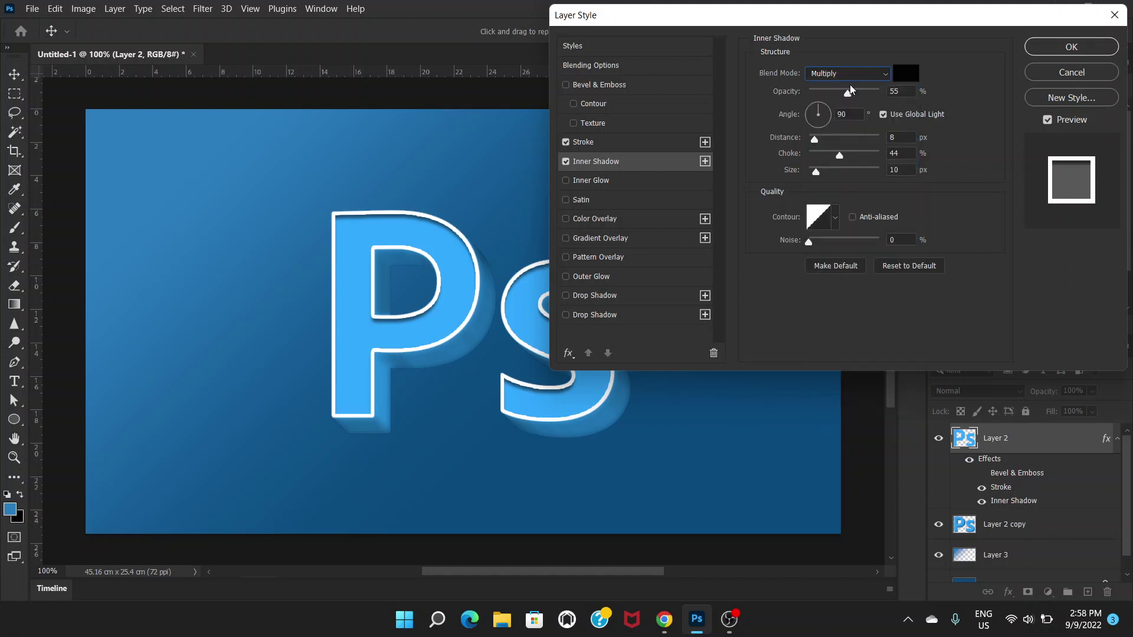
pyautogui.moveTo(815, 139); pyautogui.dragTo(814, 143)
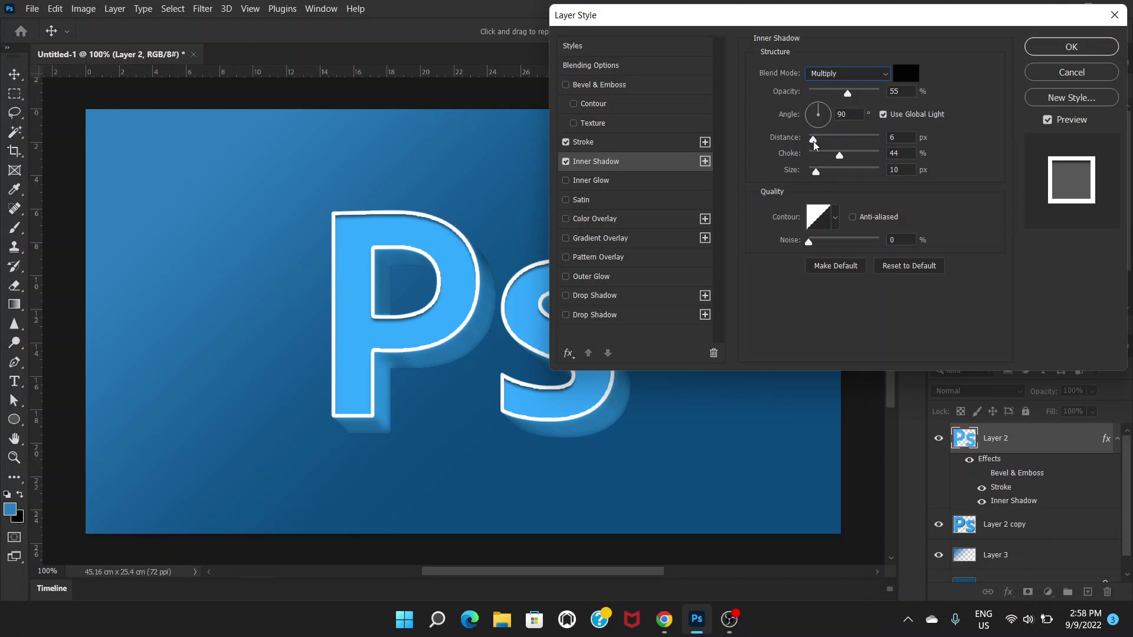
pyautogui.moveTo(814, 142); pyautogui.dragTo(815, 143)
pyautogui.moveTo(819, 174); pyautogui.dragTo(819, 176)
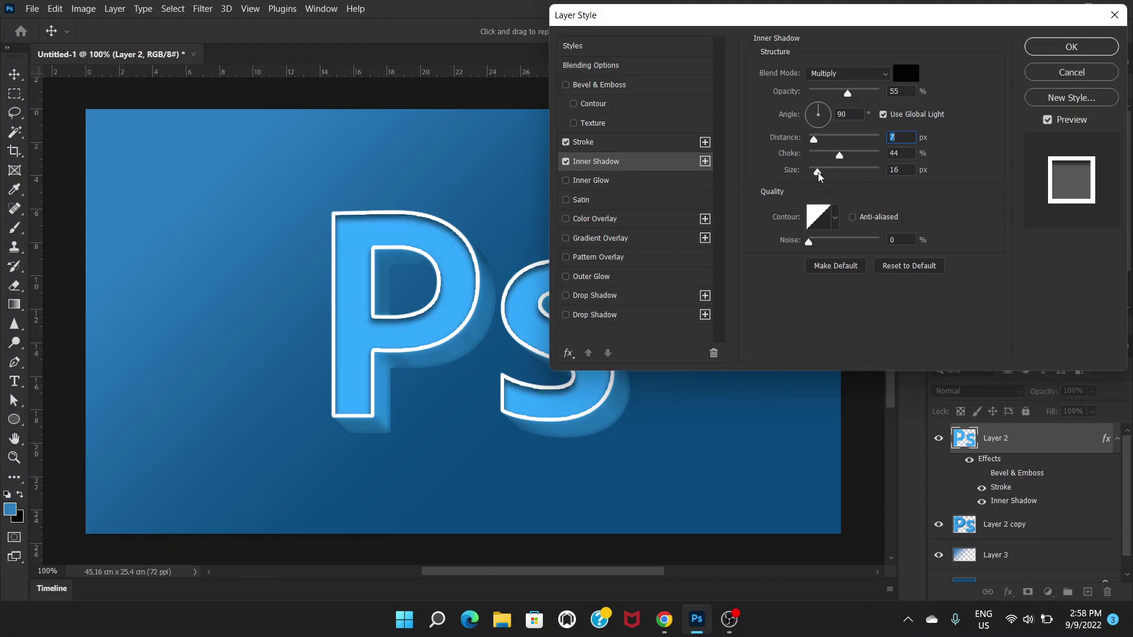
pyautogui.moveTo(819, 176); pyautogui.dragTo(817, 176)
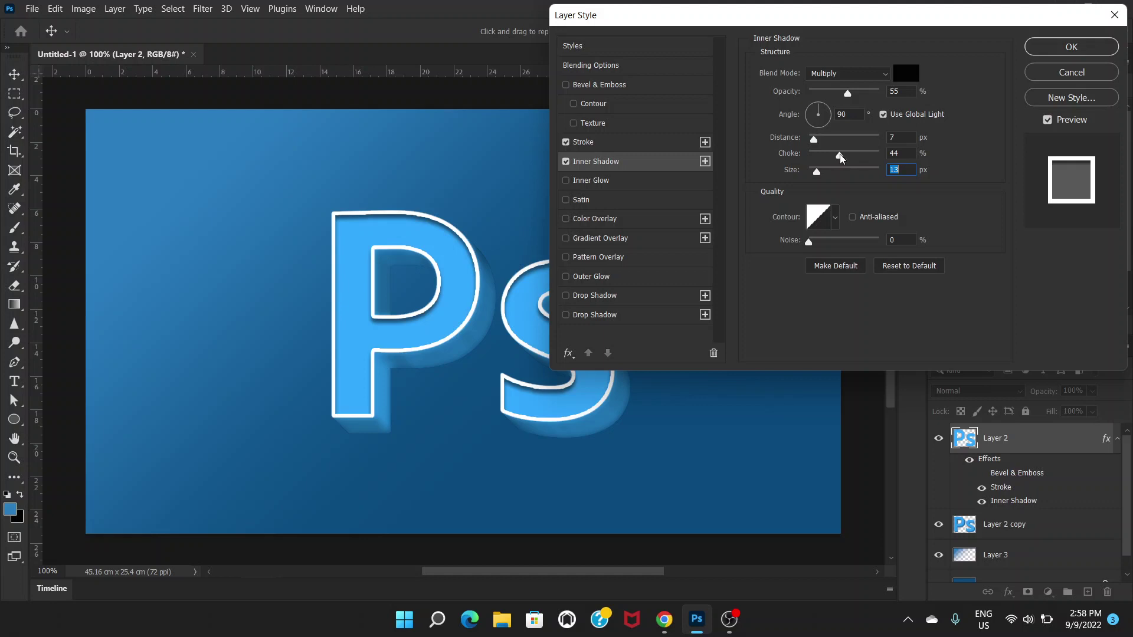
pyautogui.moveTo(839, 156); pyautogui.dragTo(831, 157)
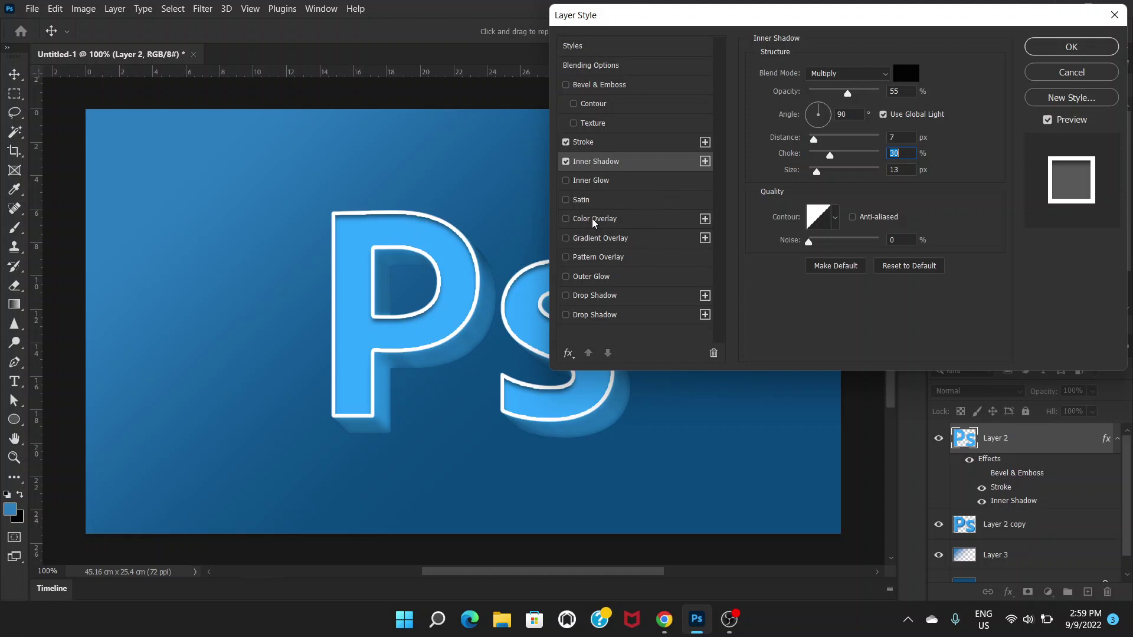
# - Enable Gradient Overlay with a custom gradient from 2a90d1 on the left to 124f8a on the right
pyautogui.click(602, 240)
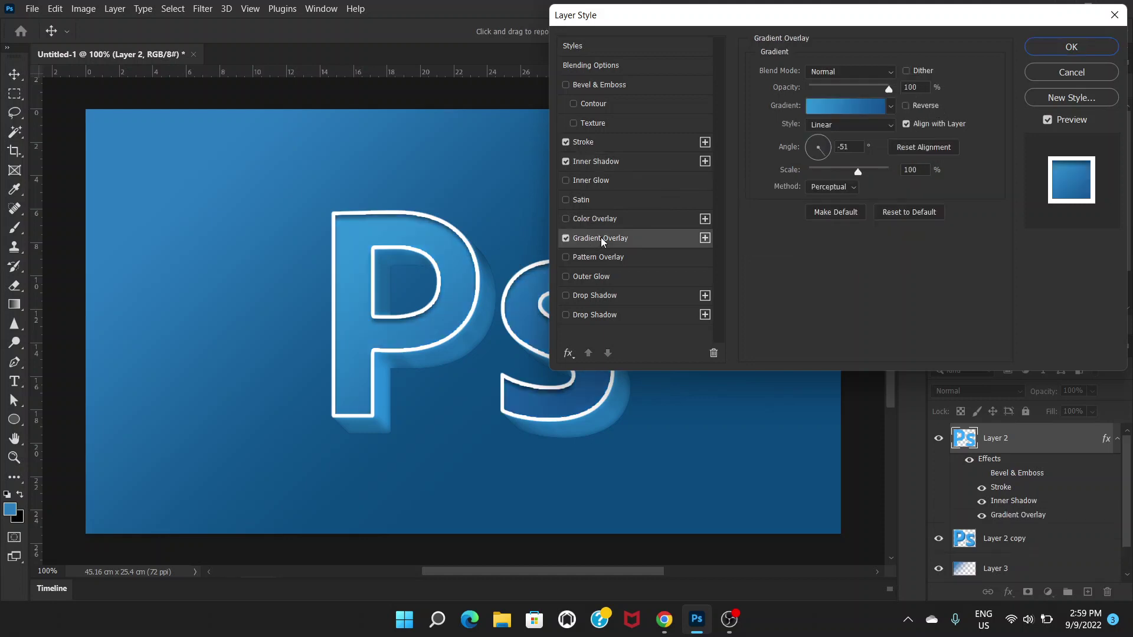
pyautogui.click(824, 109)
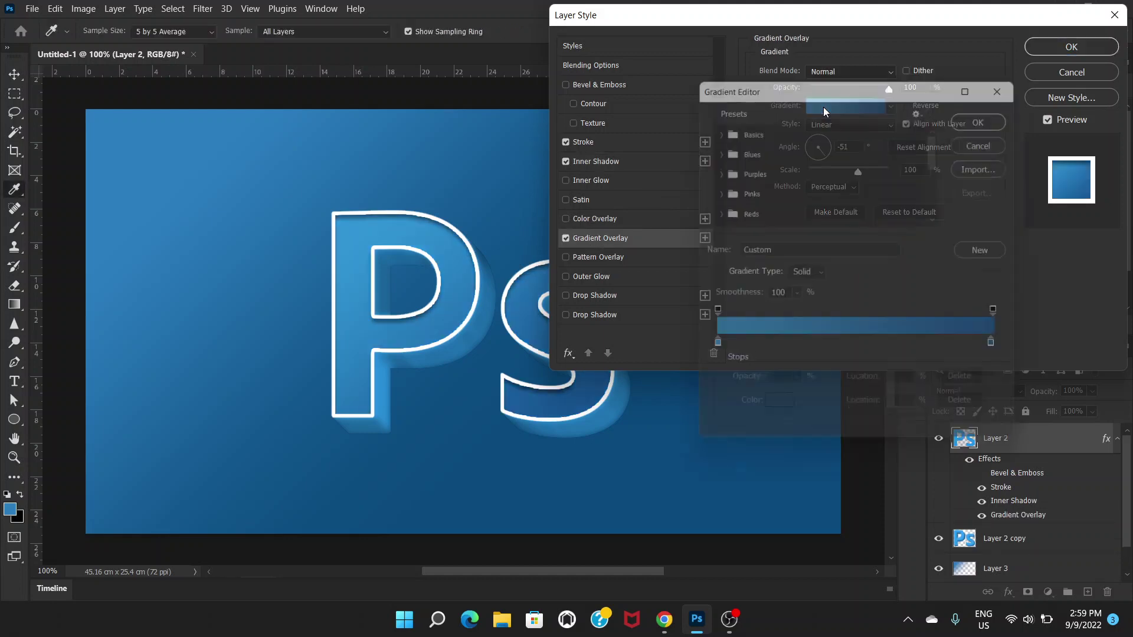
pyautogui.click(710, 352)
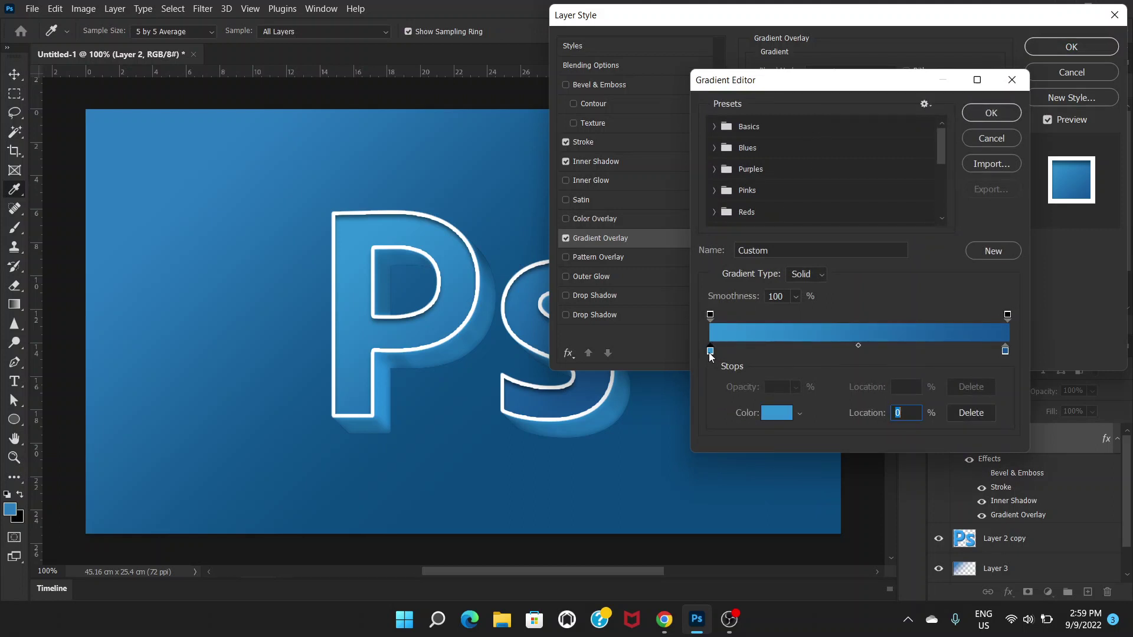
pyautogui.click(776, 412)
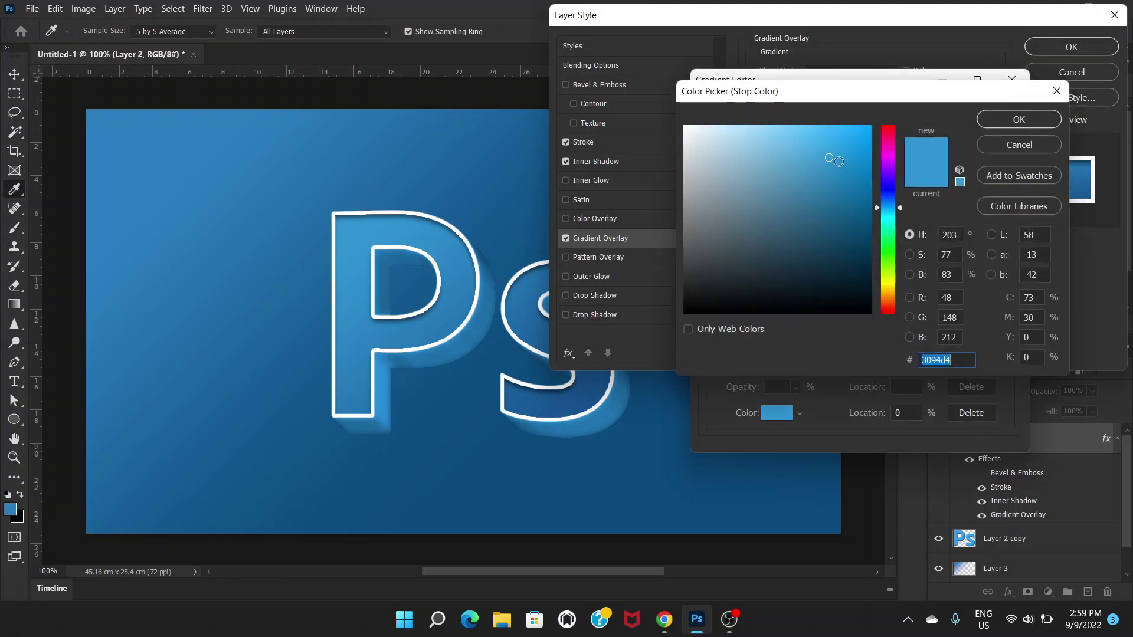
pyautogui.click(834, 160)
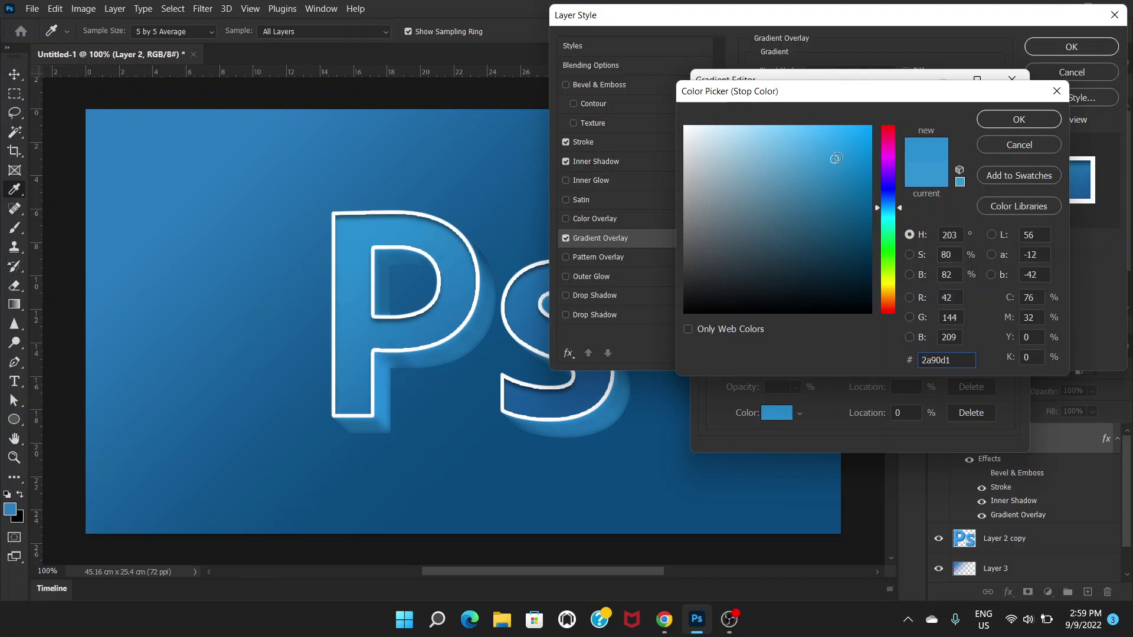
pyautogui.click(990, 120)
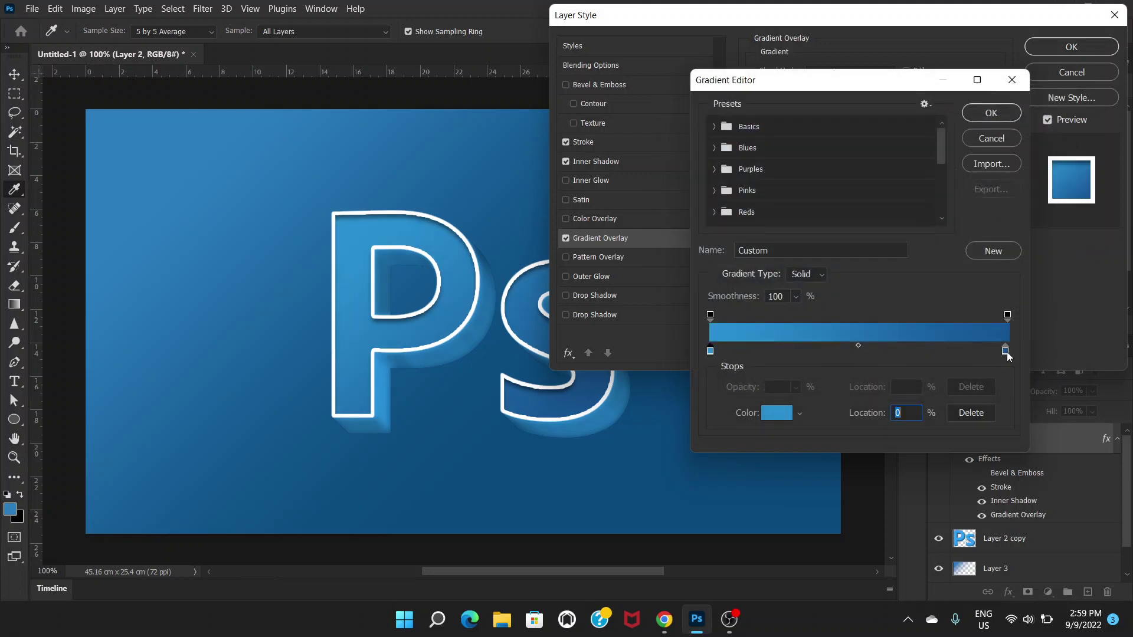
pyautogui.click(1006, 352)
pyautogui.click(774, 416)
pyautogui.write('124f8a')
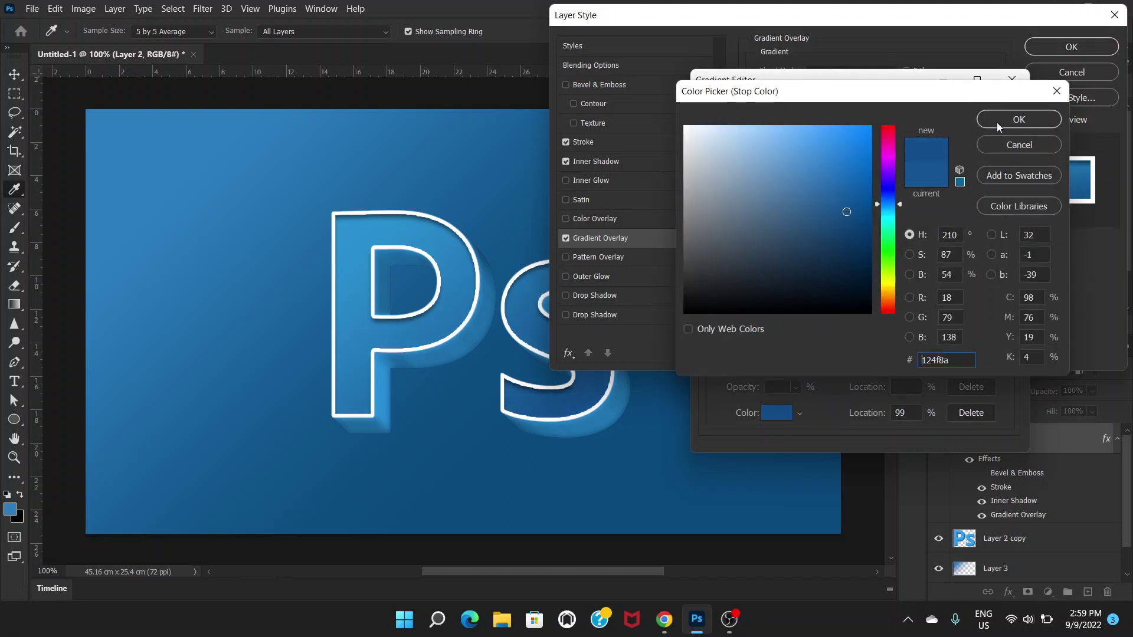
pyautogui.click(1004, 120)
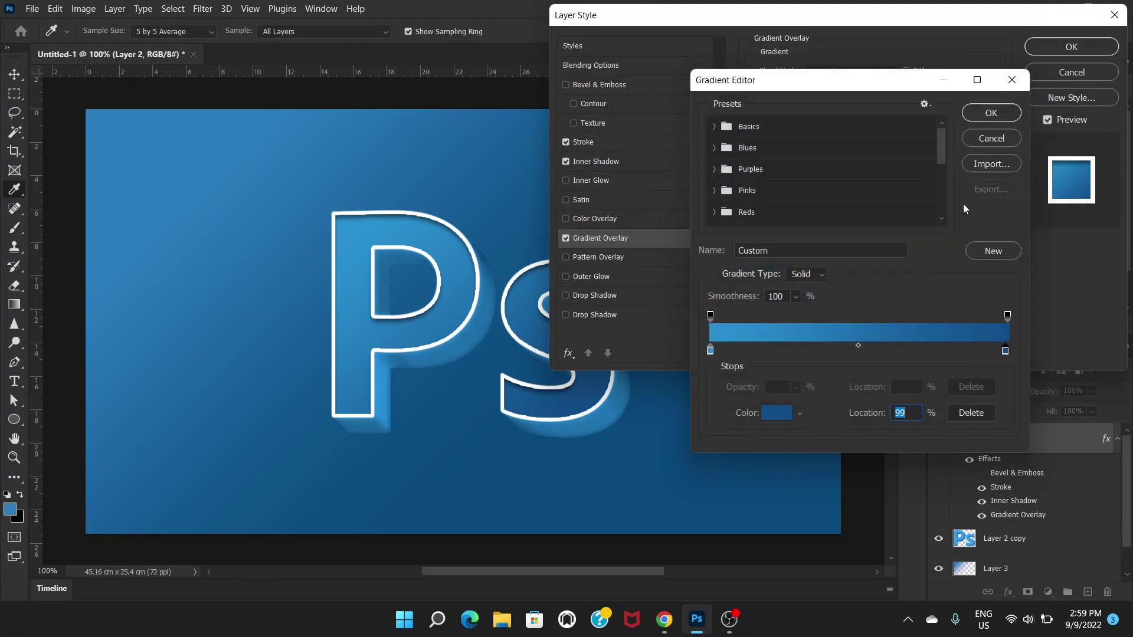
# - Accept the edited gradient, angle the overlay at -49°, and apply the layer style
pyautogui.click(995, 112)
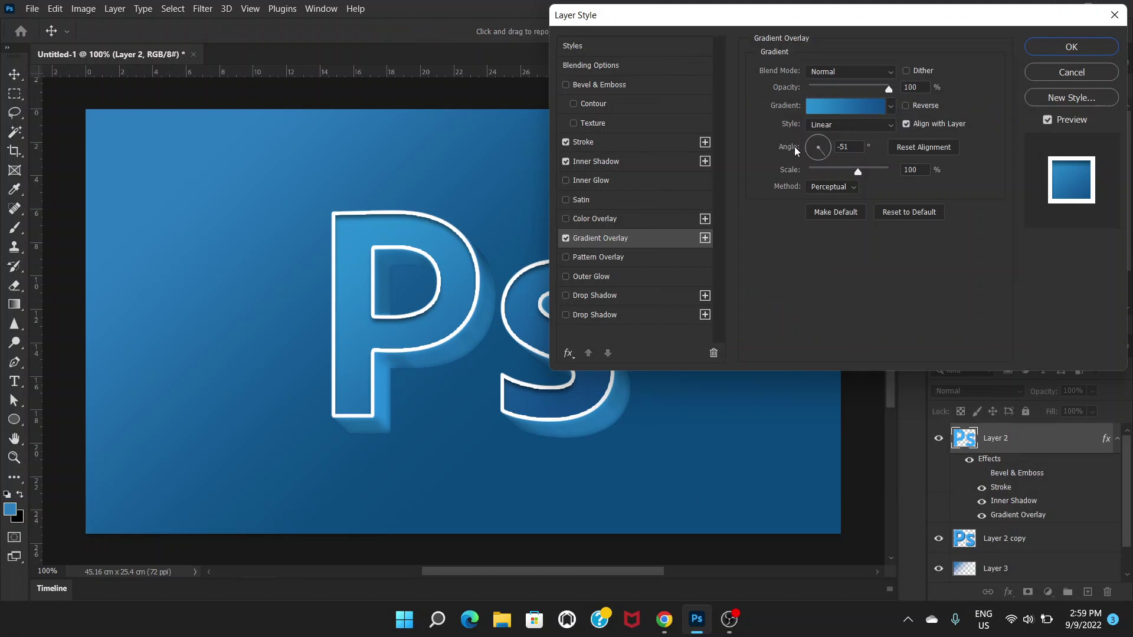
pyautogui.moveTo(820, 154); pyautogui.dragTo(828, 160)
pyautogui.moveTo(827, 157); pyautogui.dragTo(829, 161)
pyautogui.moveTo(831, 162); pyautogui.dragTo(831, 162)
pyautogui.click(1070, 48)
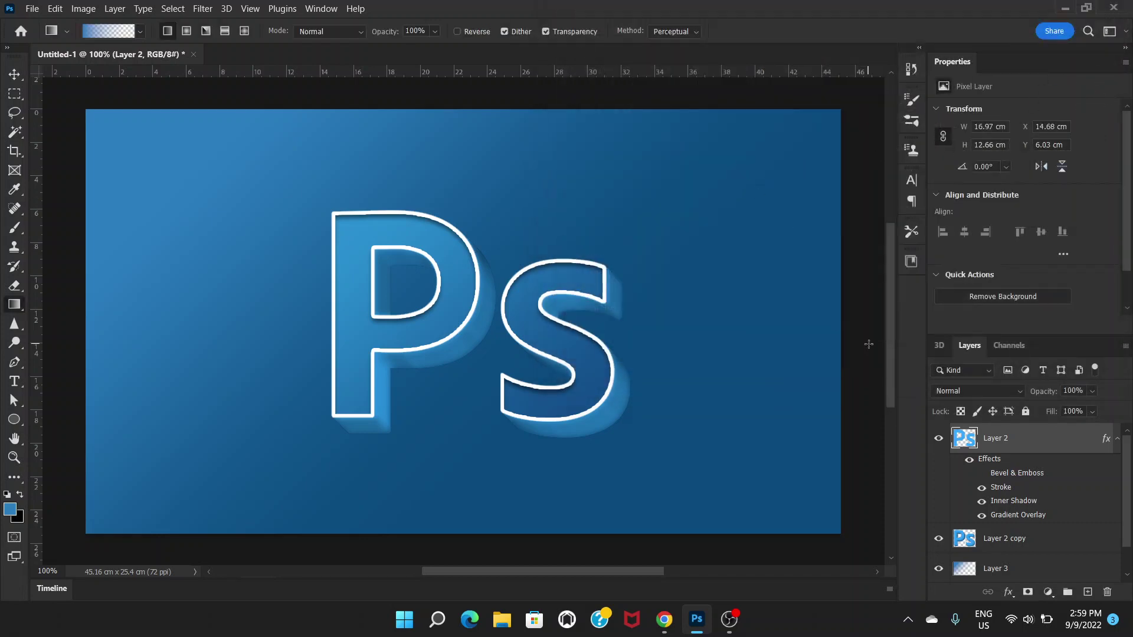
# - Select Layer 2 copy, the extrusion layer, in the Layers panel
pyautogui.click(1050, 542)
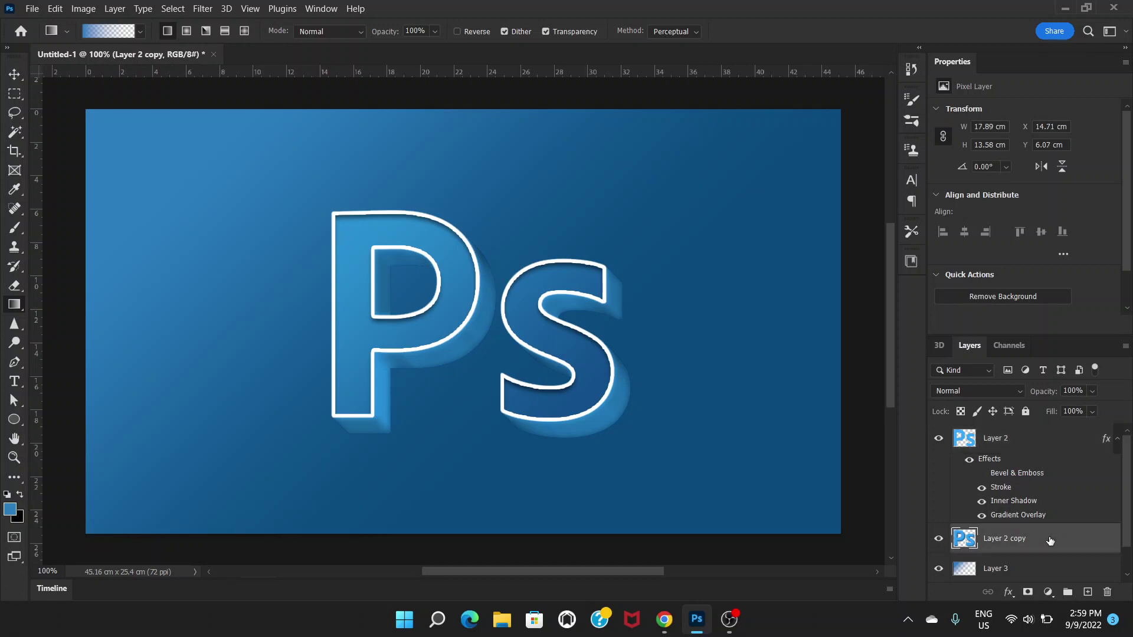
pyautogui.scroll(-1, 1110, 507)
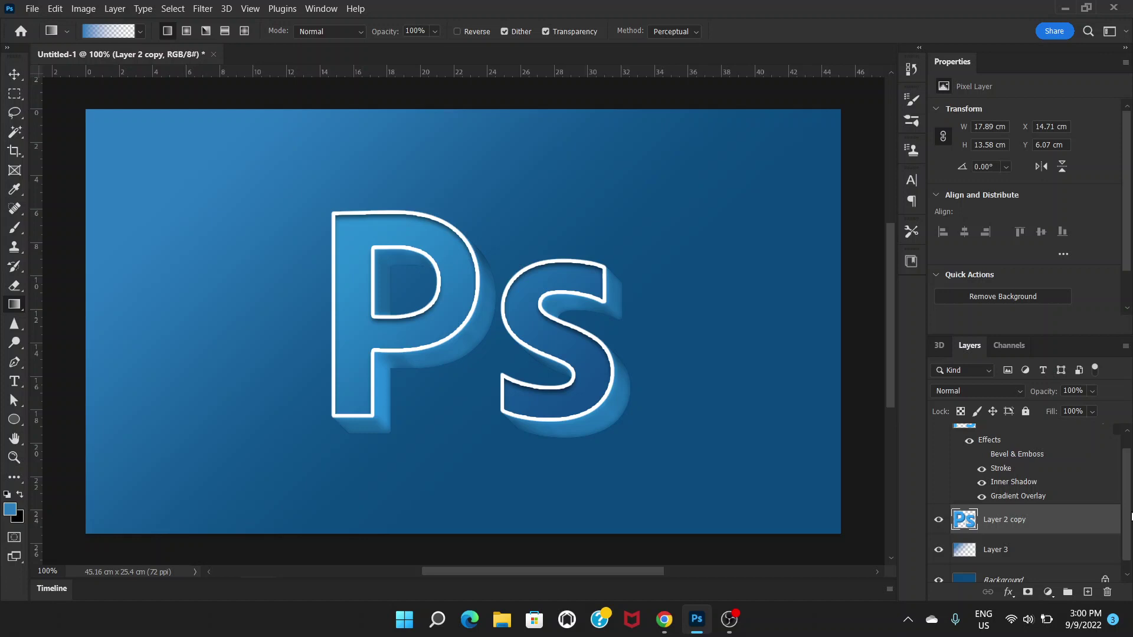
# - Add a 34% Multiply drop shadow to Layer 2 copy with 37 px distance and 7% spread
pyautogui.doubleClick(1067, 524)
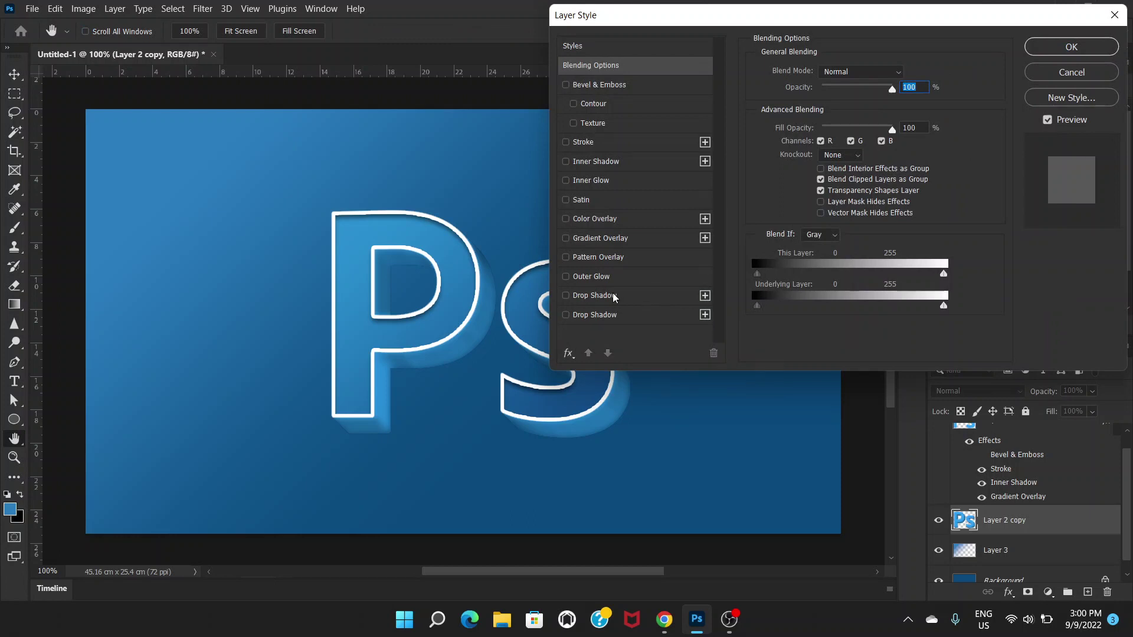
pyautogui.click(641, 299)
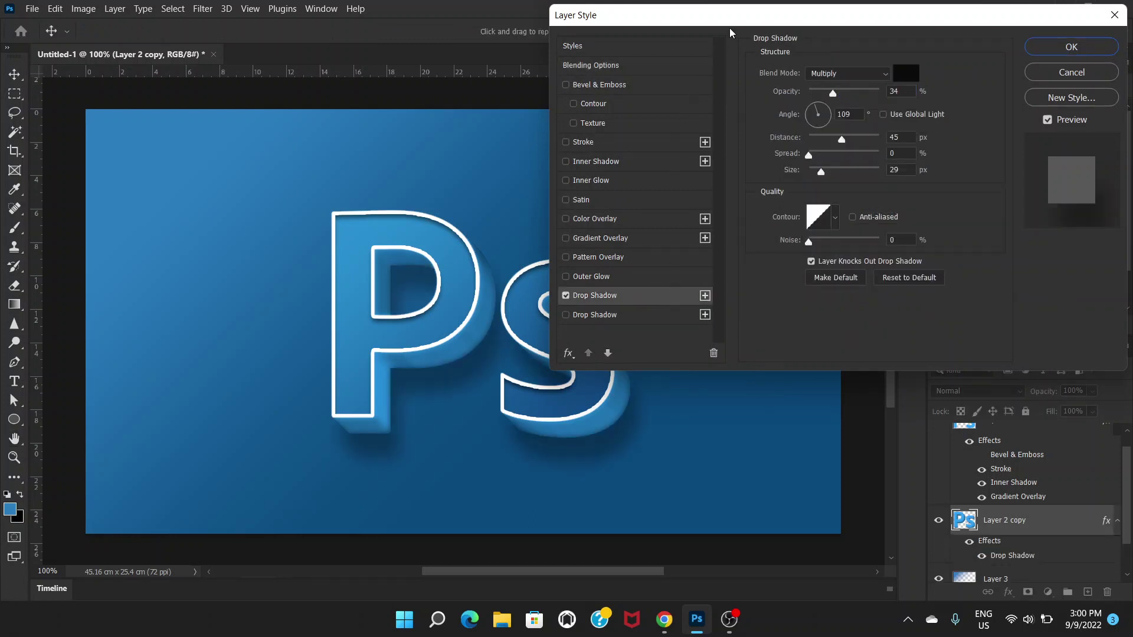
pyautogui.moveTo(749, 14); pyautogui.dragTo(860, 16)
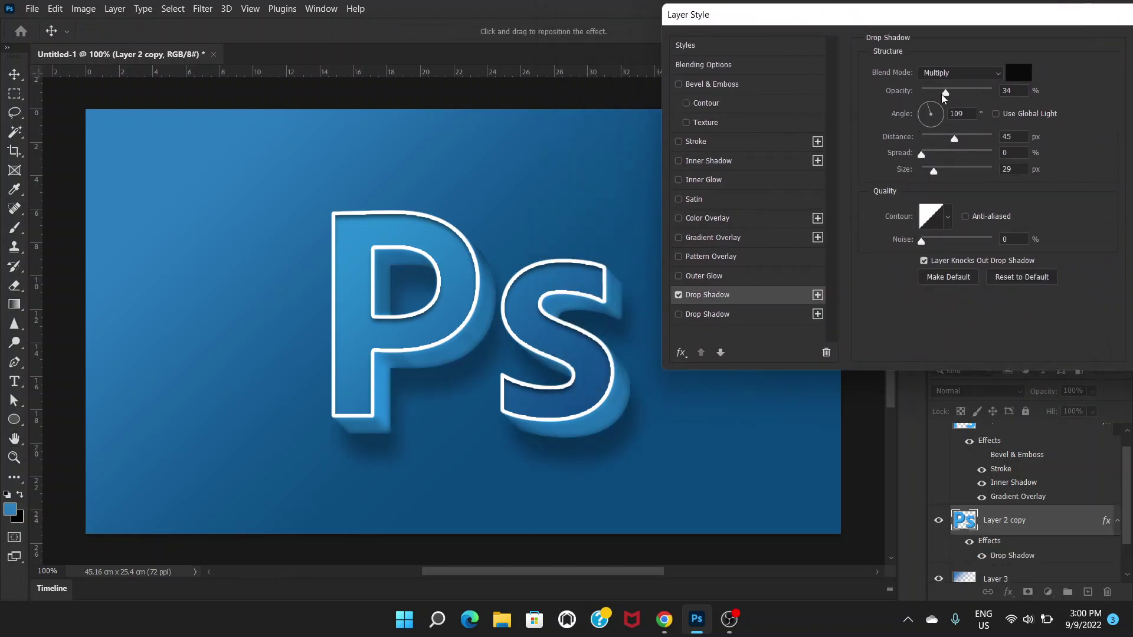
pyautogui.moveTo(954, 139); pyautogui.dragTo(928, 177)
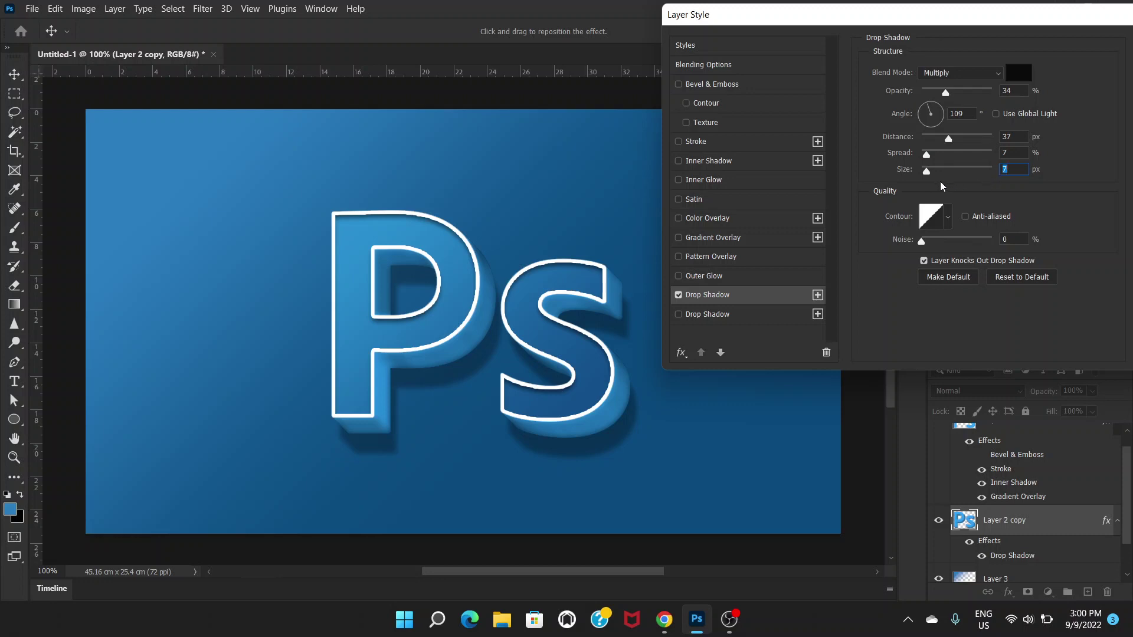
# - Add a second drop shadow to Layer 2 copy, first trying Multiply with black
pyautogui.click(742, 317)
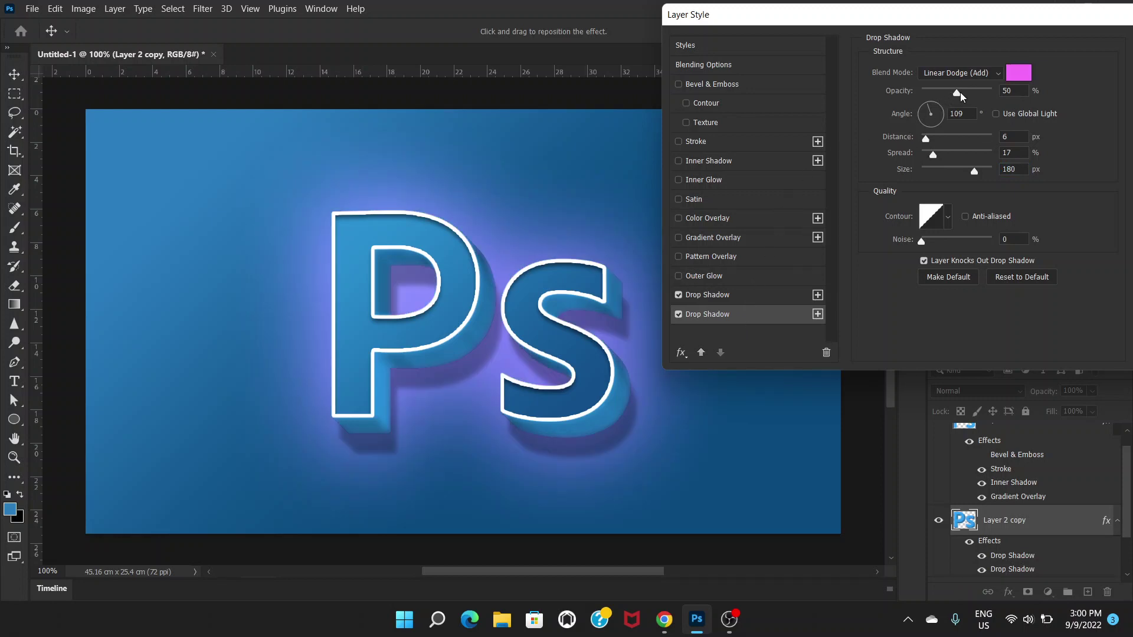
pyautogui.click(995, 74)
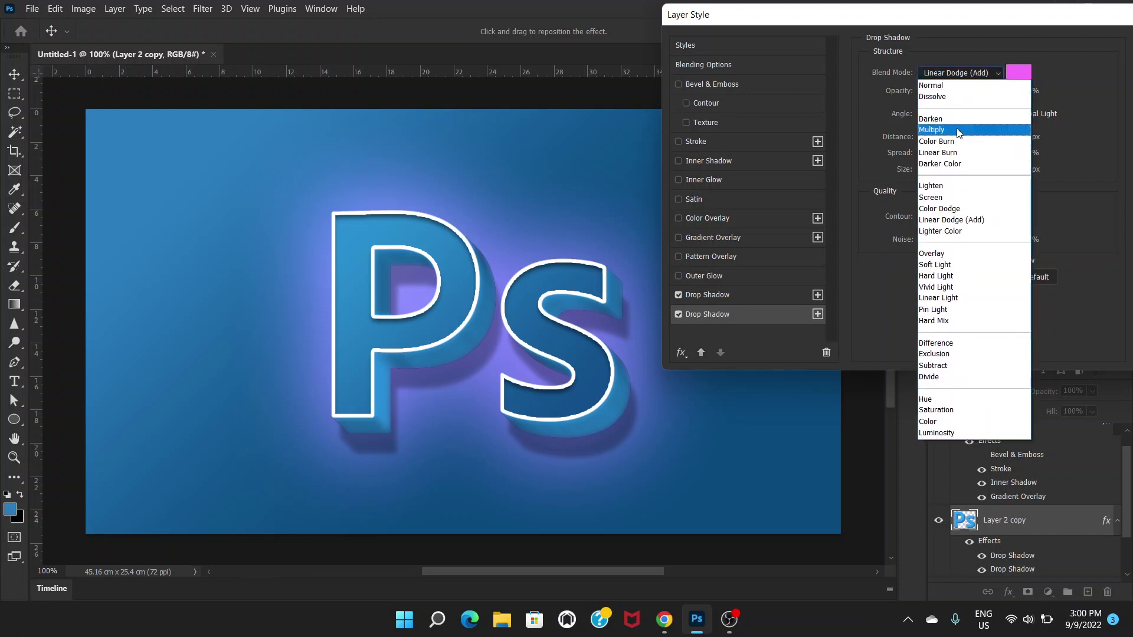
pyautogui.click(957, 129)
pyautogui.click(1019, 72)
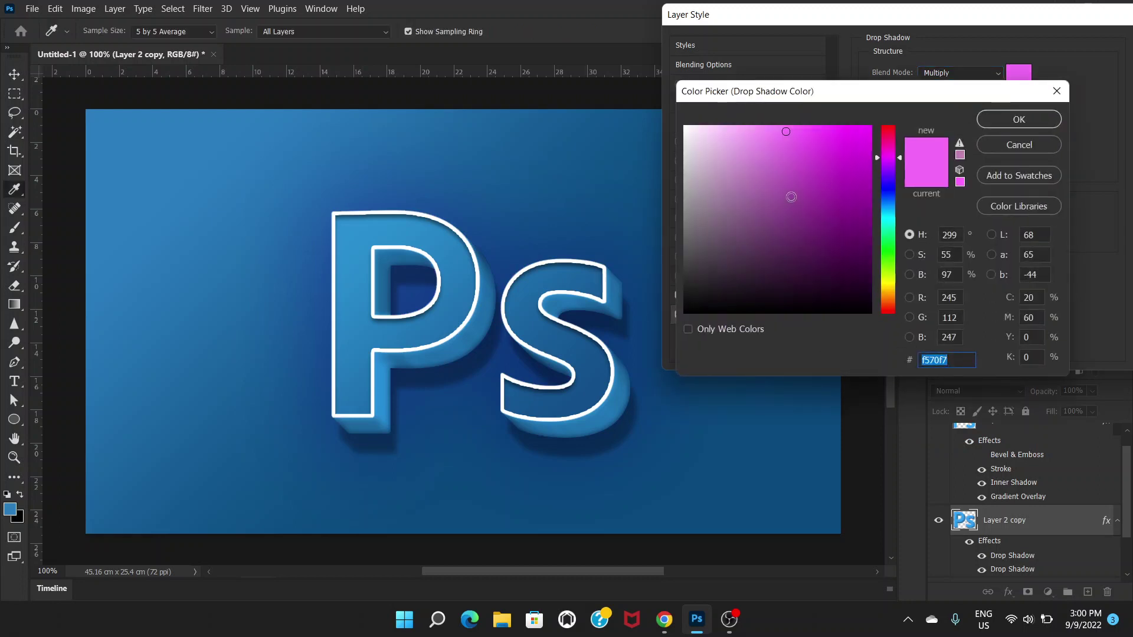
pyautogui.moveTo(790, 199); pyautogui.dragTo(673, 316)
pyautogui.click(1019, 116)
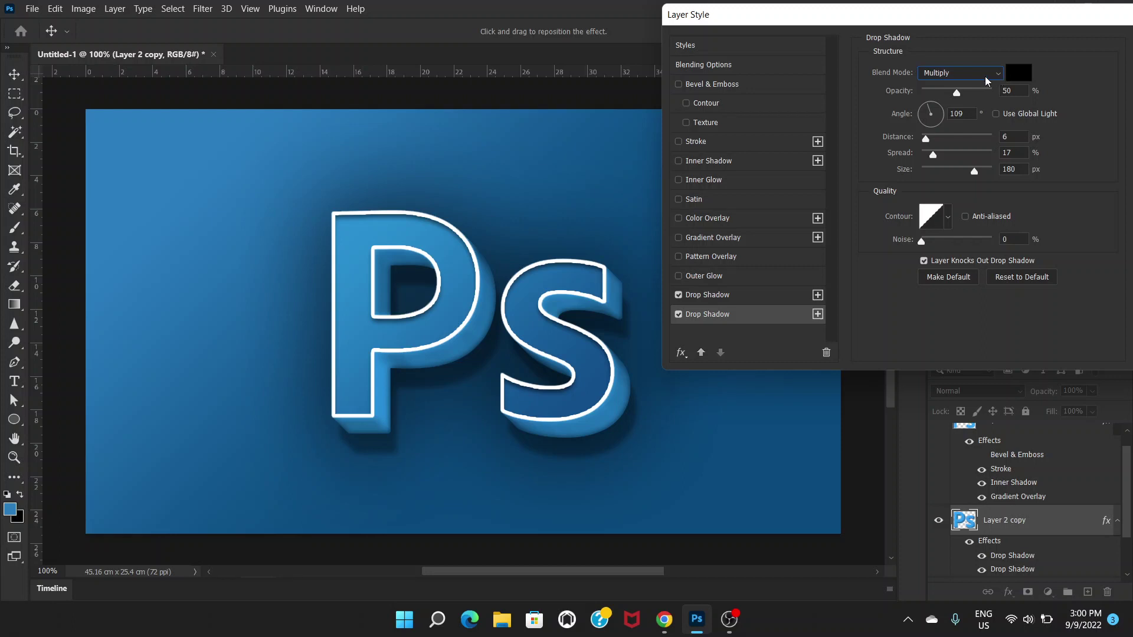
# - Switch the second shadow to Linear Dodge (Add) and try several blues for its colour
pyautogui.click(998, 74)
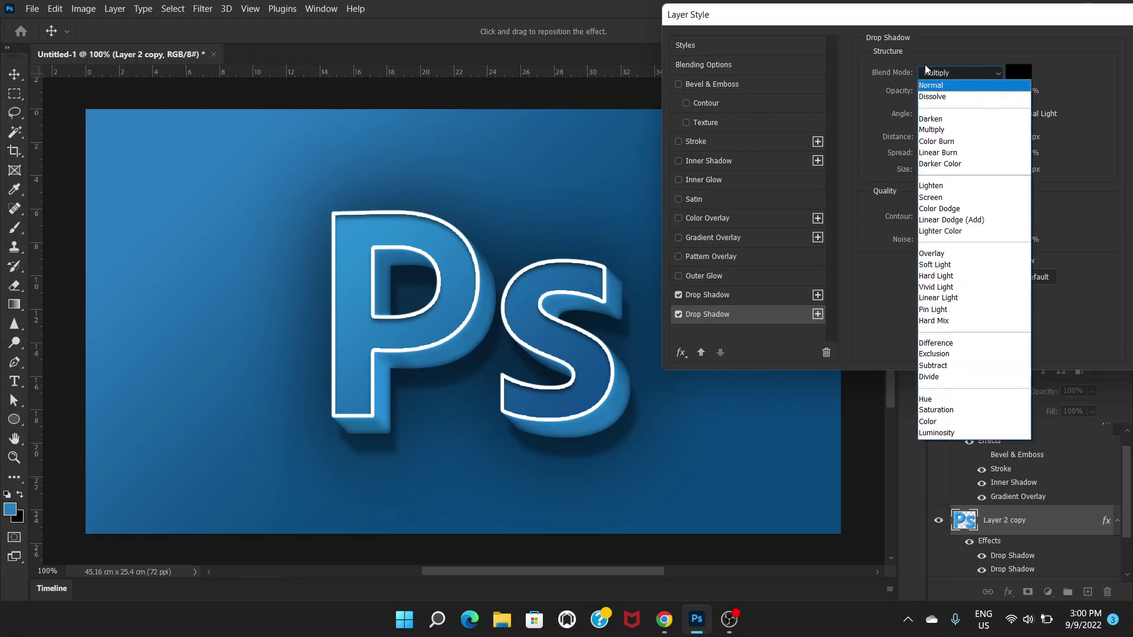
pyautogui.click(971, 221)
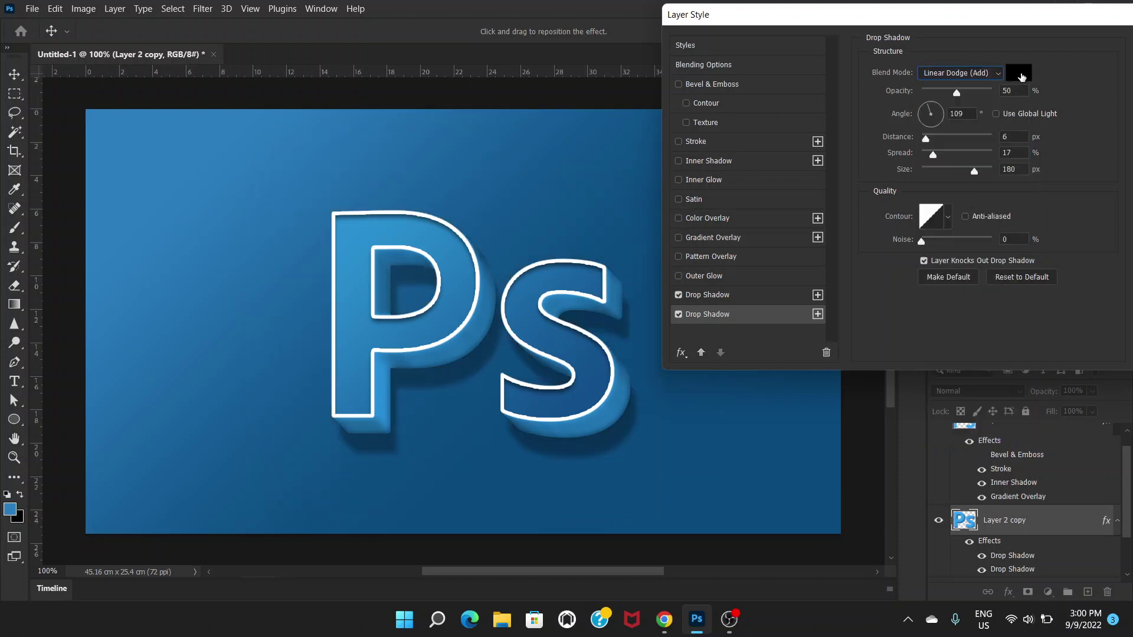
pyautogui.click(1020, 73)
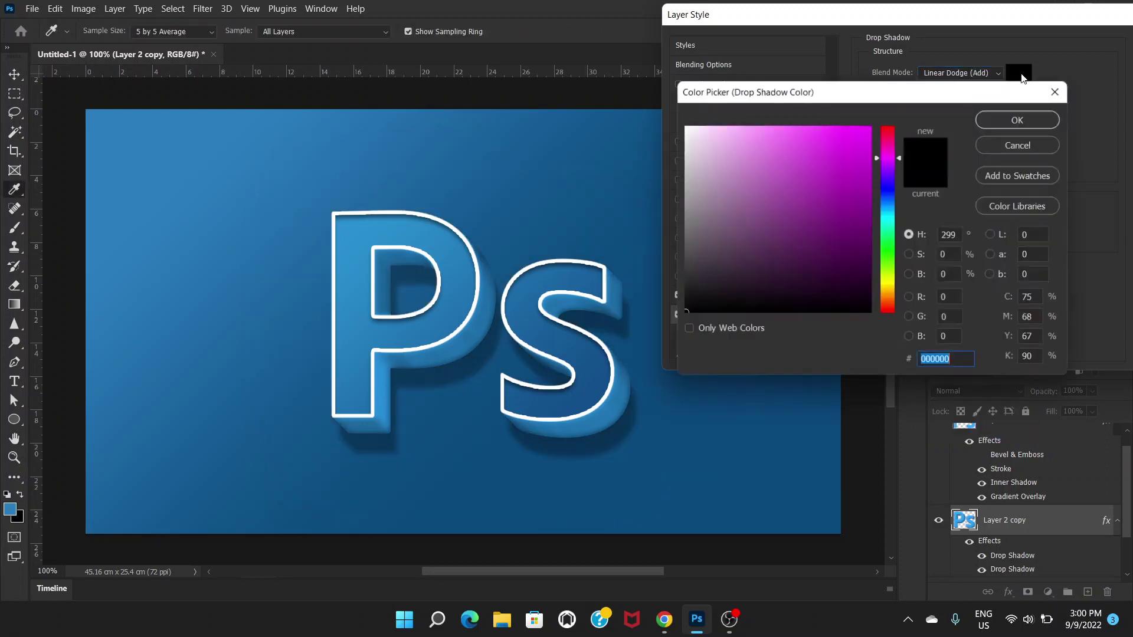
pyautogui.click(888, 207)
pyautogui.click(811, 185)
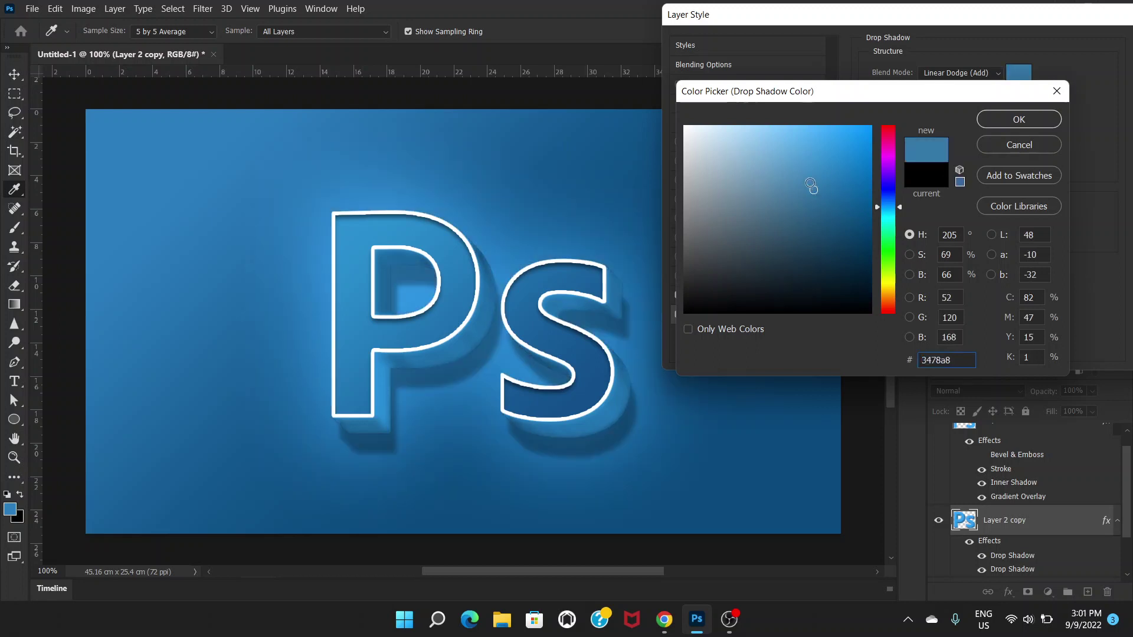
pyautogui.click(809, 181)
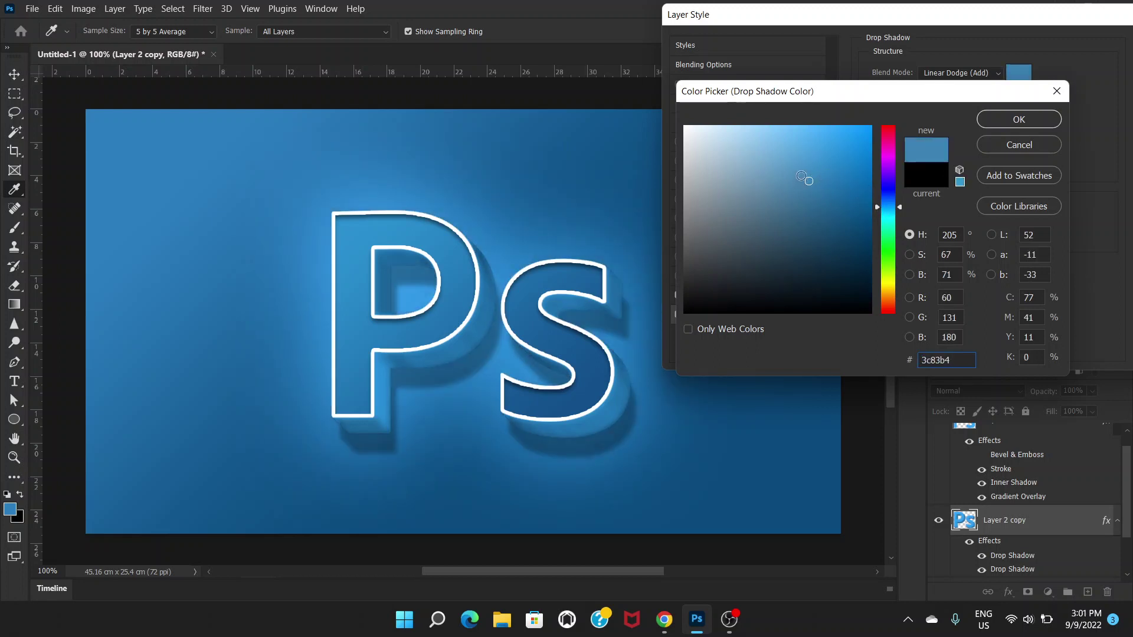
pyautogui.click(824, 170)
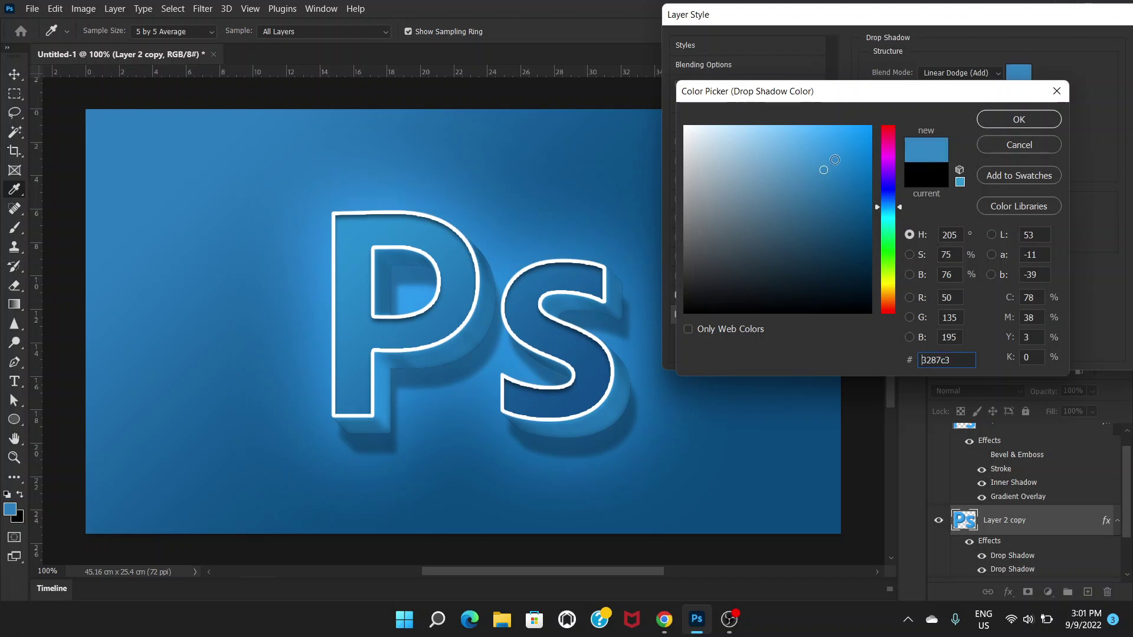
pyautogui.click(805, 160)
pyautogui.click(824, 169)
# - Settle on bright blue 4b91e7 for the glow and apply the layer style
pyautogui.click(886, 177)
pyautogui.click(822, 145)
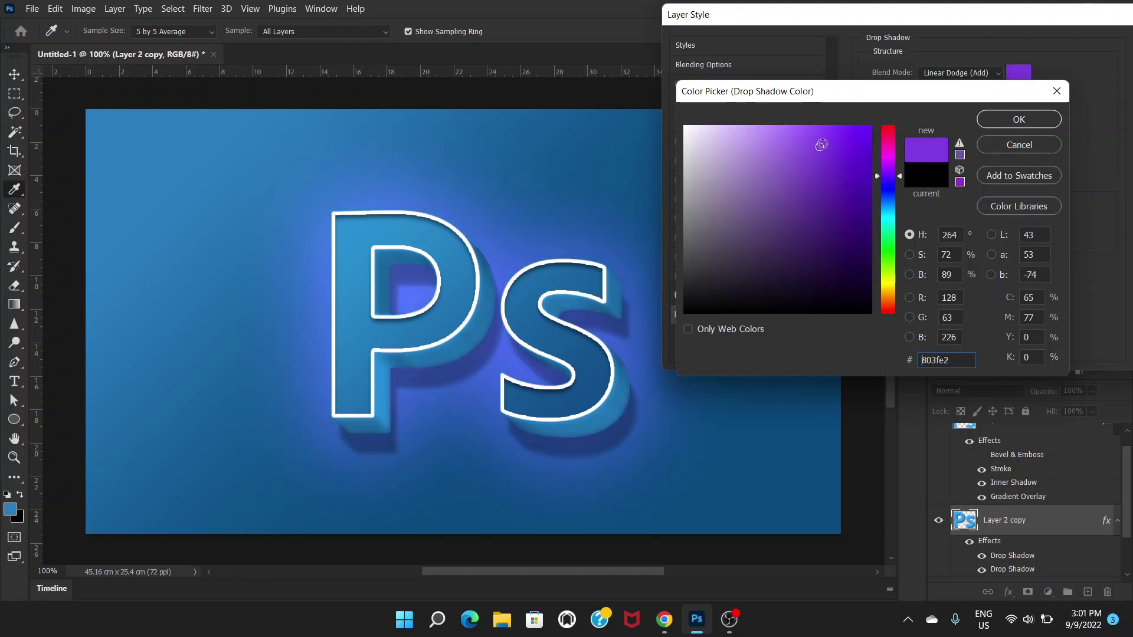
pyautogui.moveTo(822, 145)
pyautogui.mouseDown()
pyautogui.moveTo(830, 139)
pyautogui.moveTo(800, 150)
pyautogui.mouseUp()
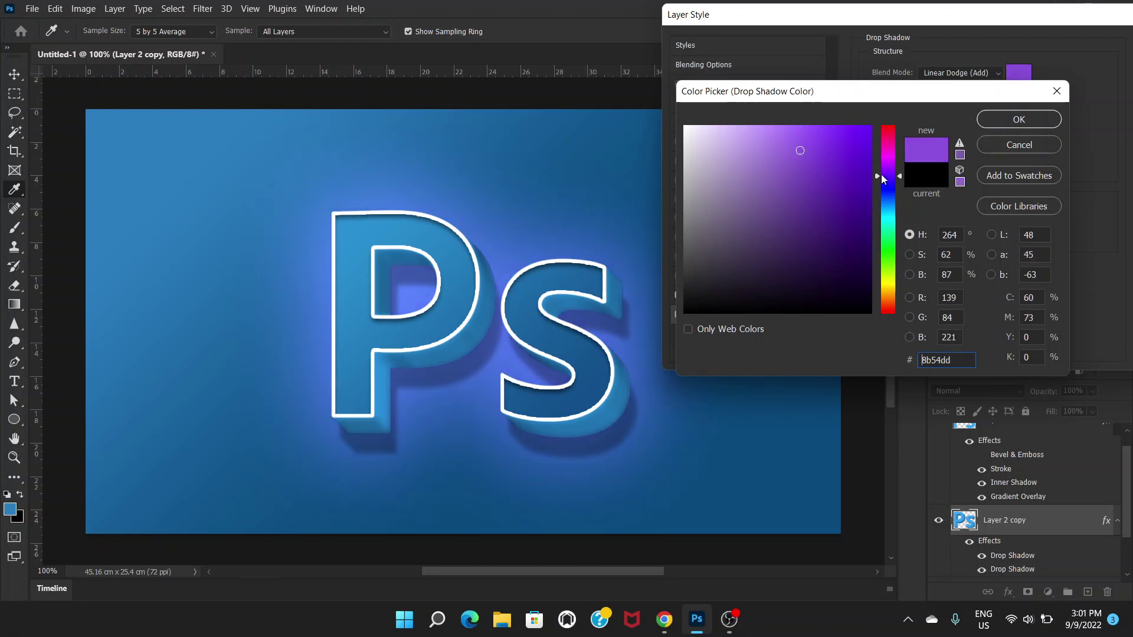
pyautogui.click(887, 202)
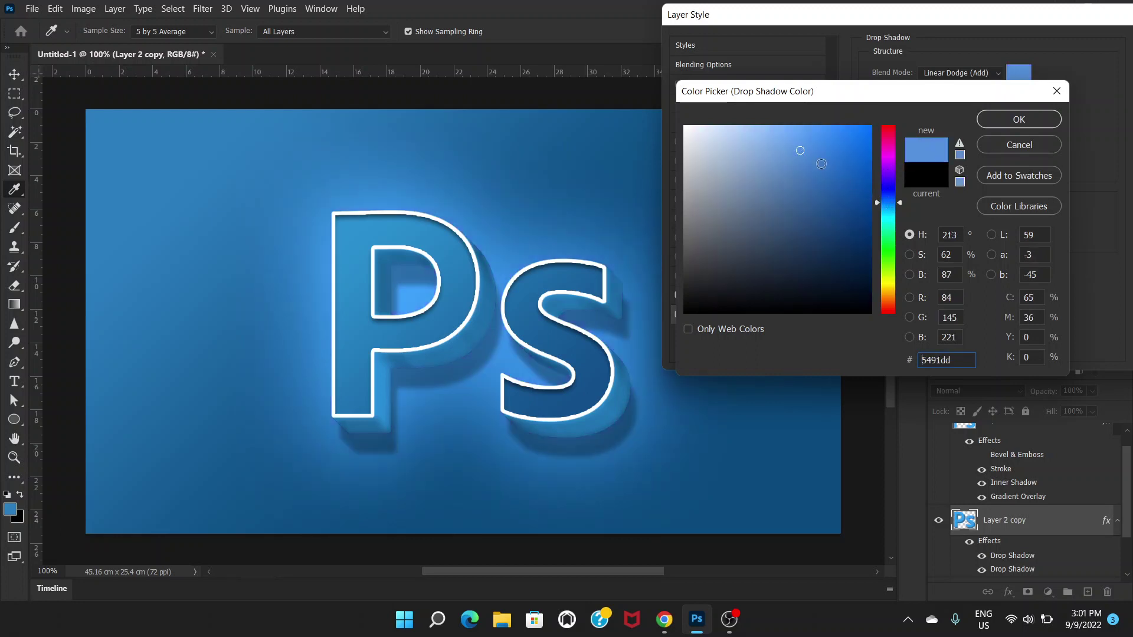
pyautogui.click(811, 144)
pyautogui.click(989, 124)
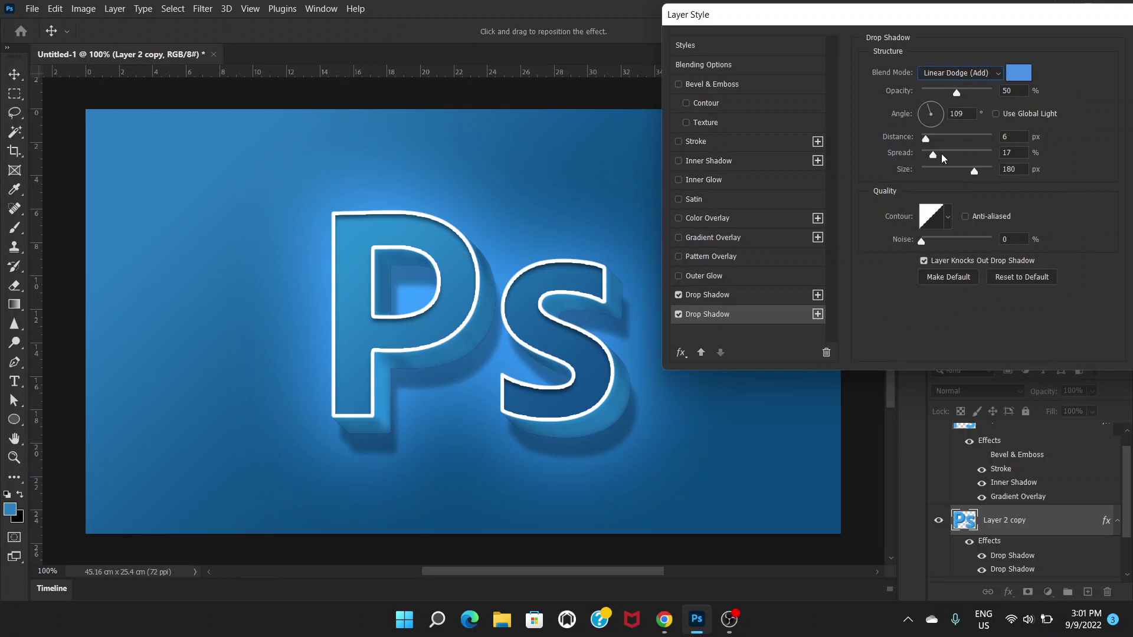
pyautogui.moveTo(965, 14); pyautogui.dragTo(794, 25)
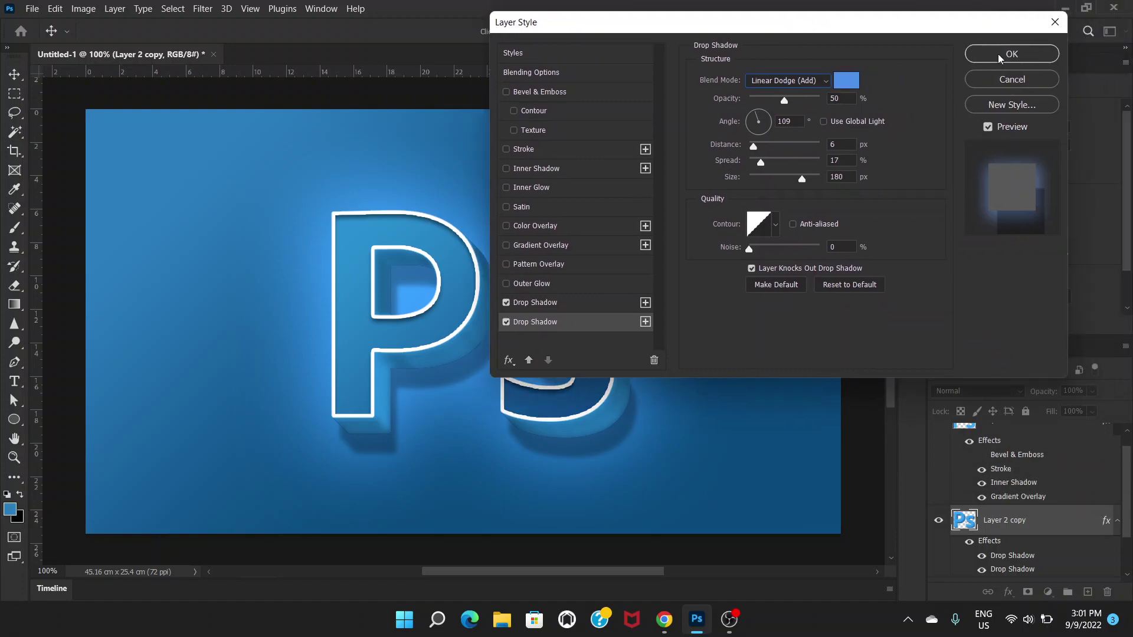
pyautogui.click(1002, 56)
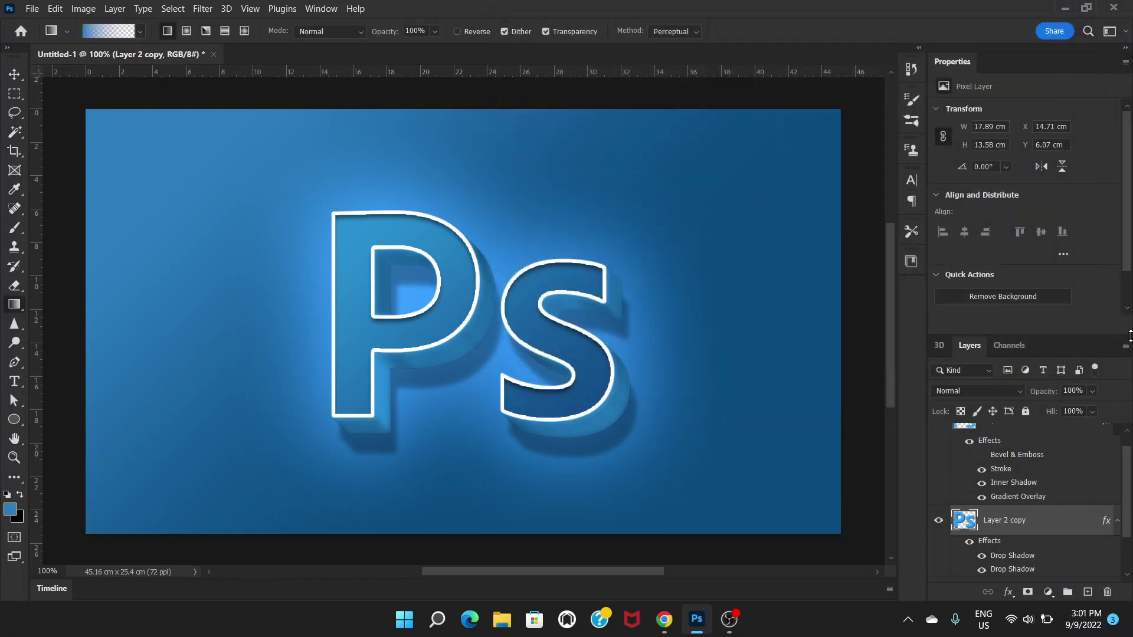
pyautogui.hotkey('ctrl', '-')
pyautogui.hotkey('ctrl', '-')
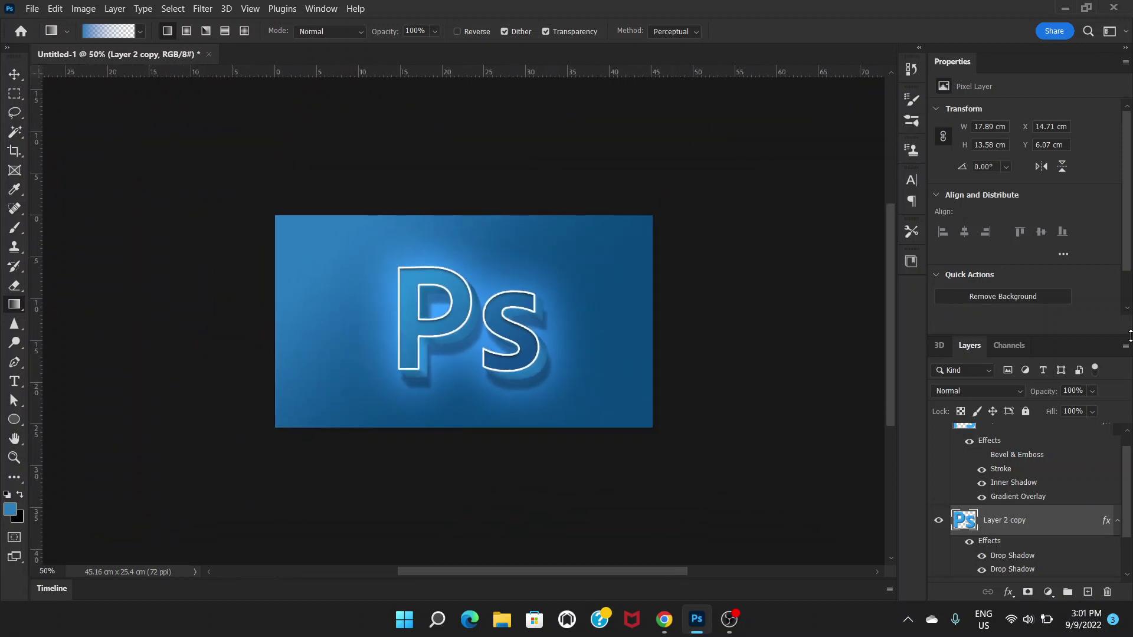
pyautogui.hotkey('ctrl', '+')
pyautogui.hotkey('ctrl', '+')
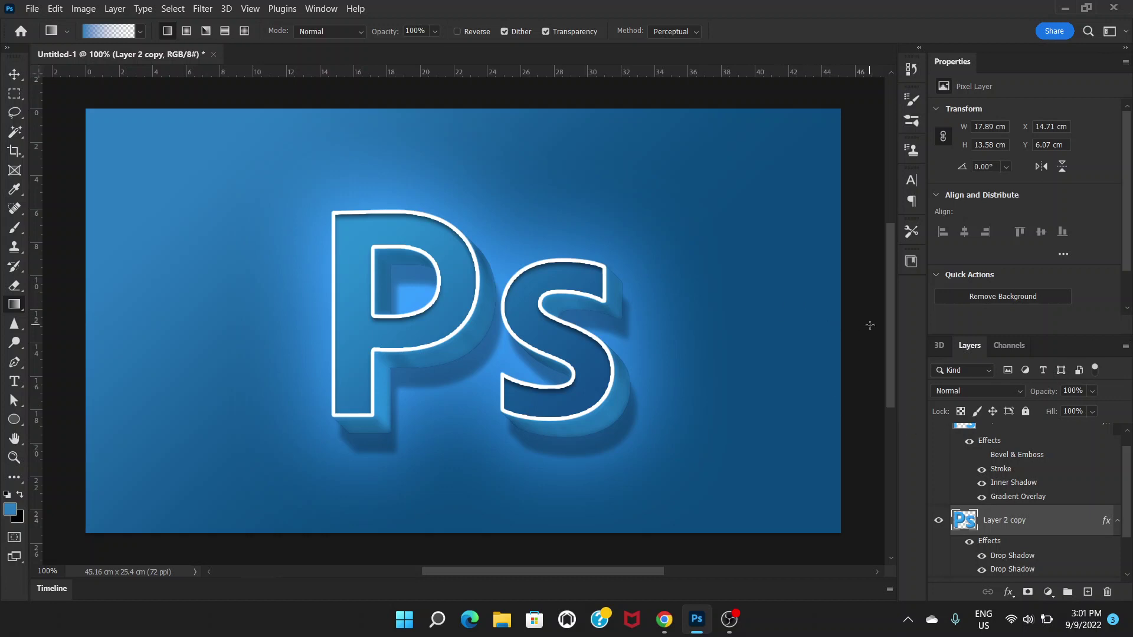
pyautogui.scroll(-2, 1129, 503)
pyautogui.scroll(-1, 1129, 502)
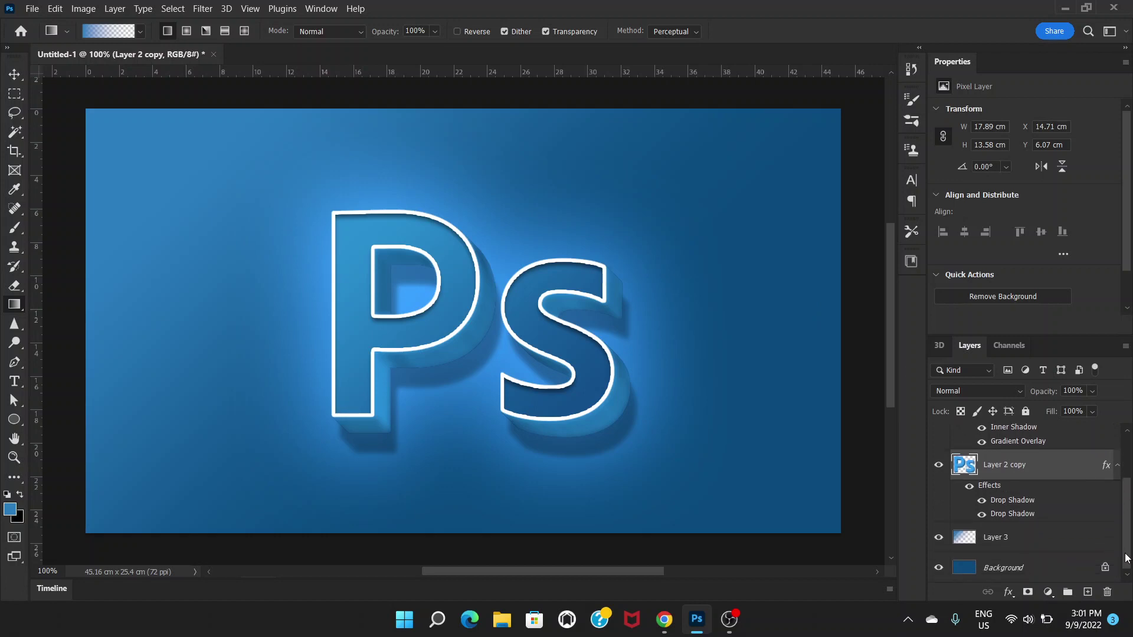
pyautogui.scroll(3, 1127, 519)
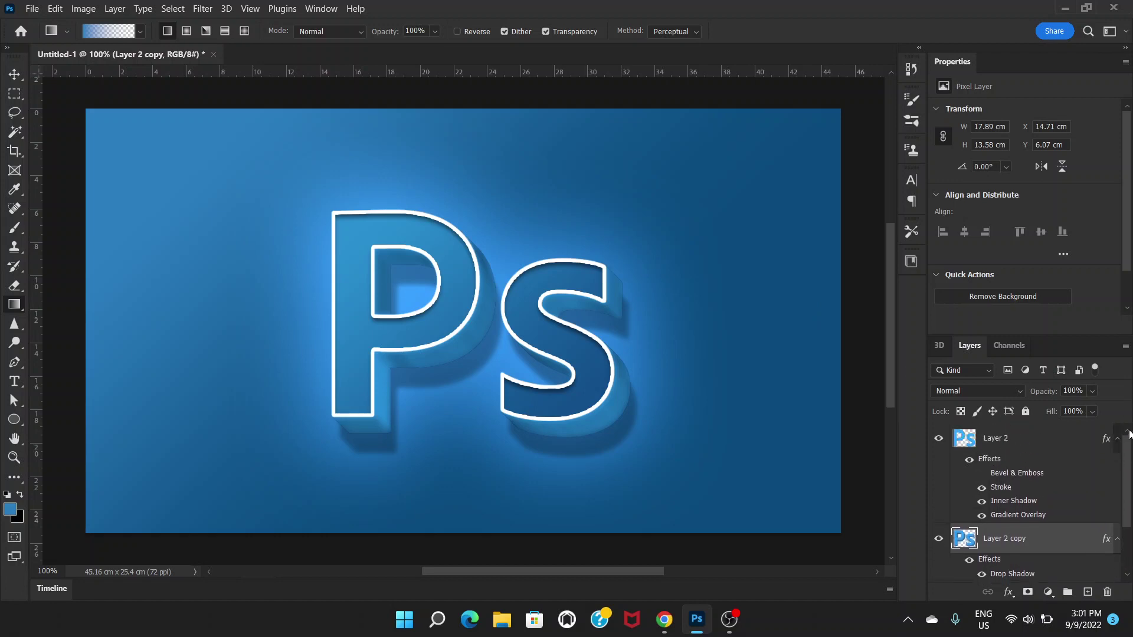
# - Raise Layer 2 copy's first Multiply drop shadow from 34% to 65% opacity and apply
pyautogui.doubleClick(1058, 545)
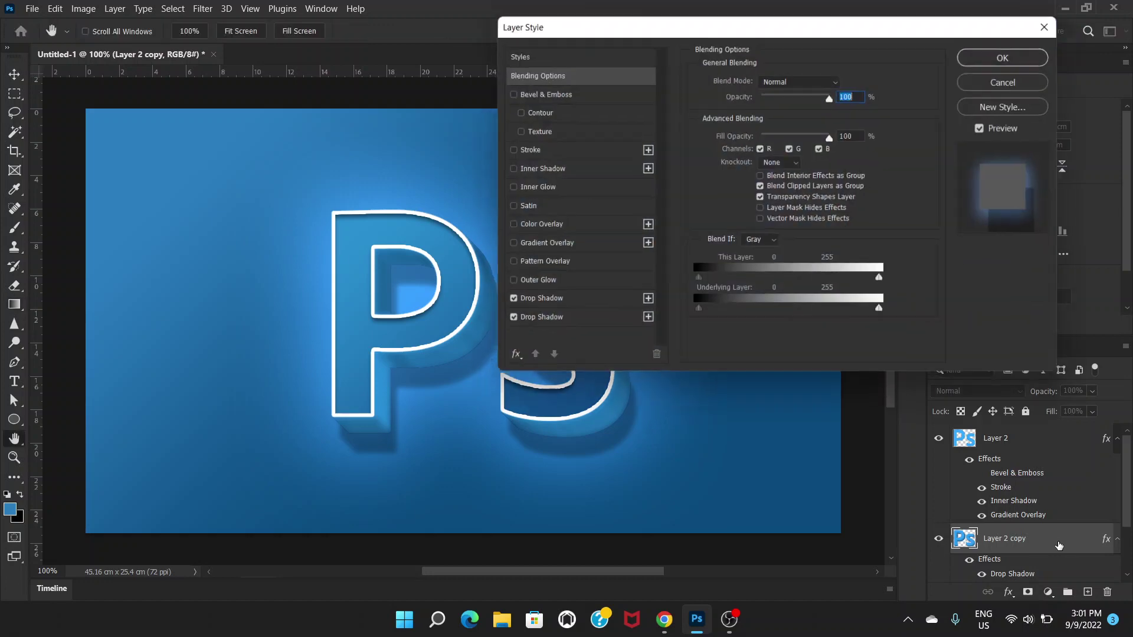
pyautogui.moveTo(762, 24); pyautogui.dragTo(916, 41)
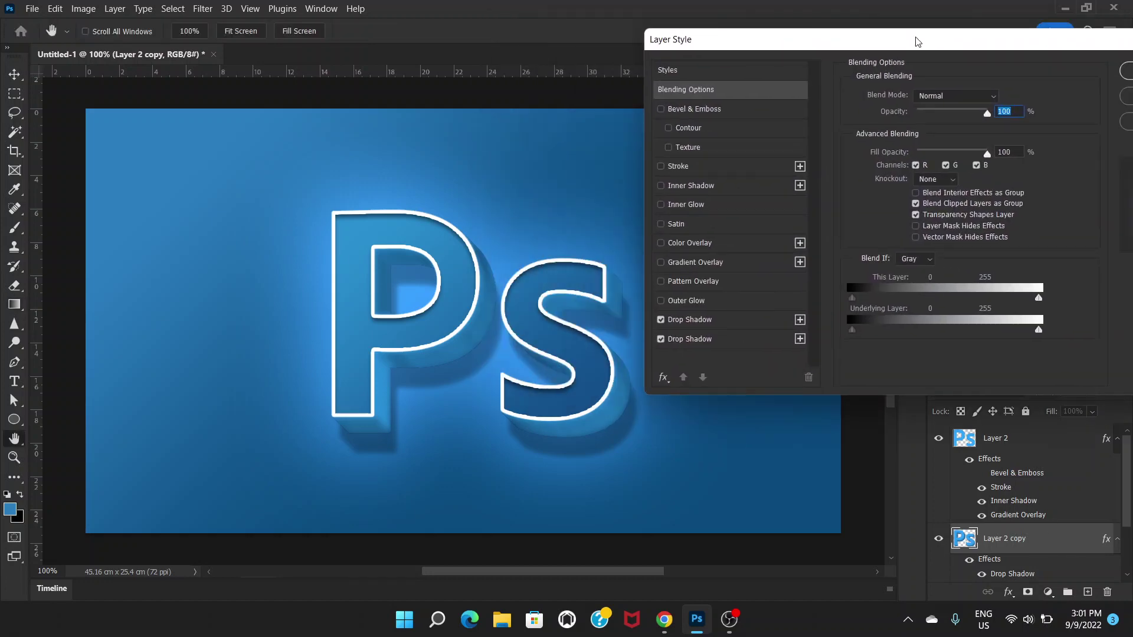
pyautogui.click(743, 326)
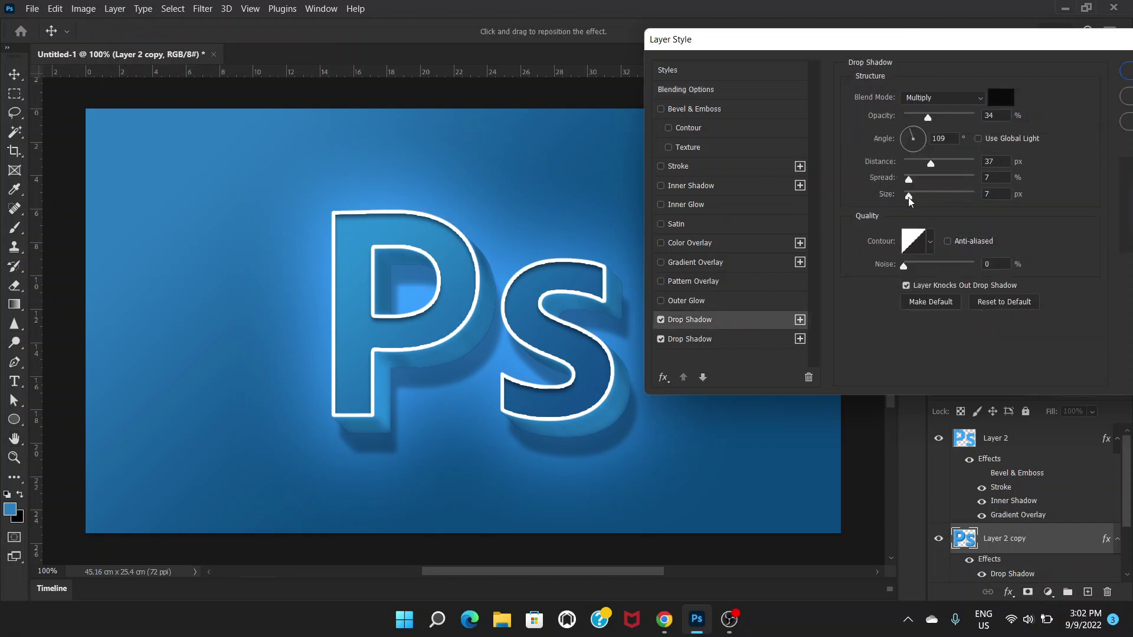
pyautogui.moveTo(928, 118); pyautogui.dragTo(947, 119)
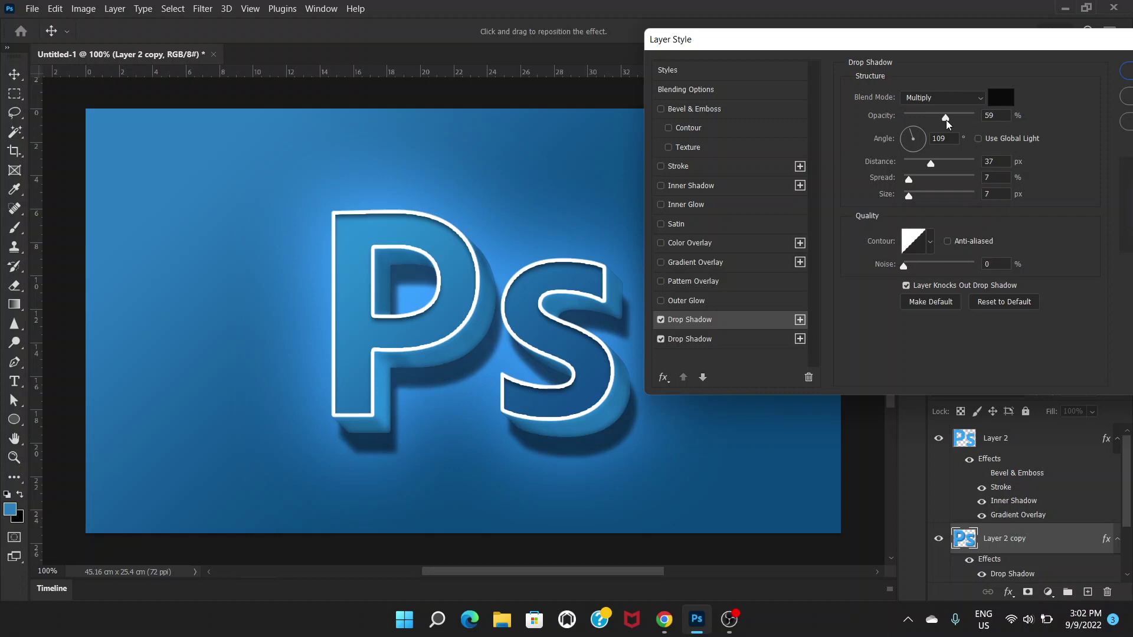
pyautogui.click(943, 119)
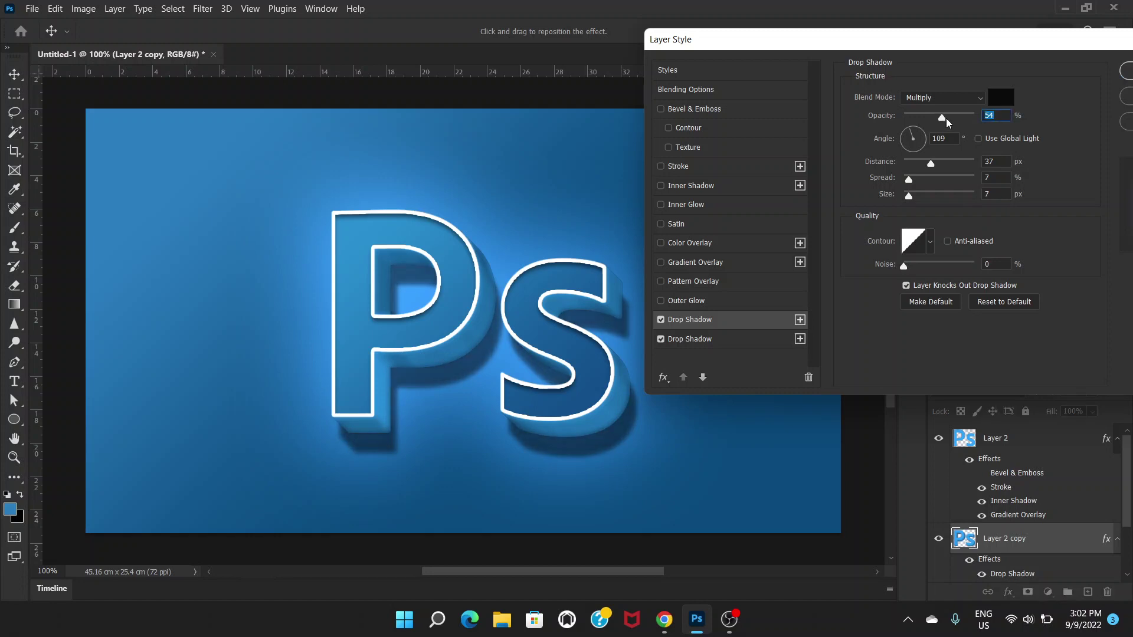
pyautogui.moveTo(946, 118); pyautogui.dragTo(950, 118)
pyautogui.moveTo(1030, 40); pyautogui.dragTo(972, 51)
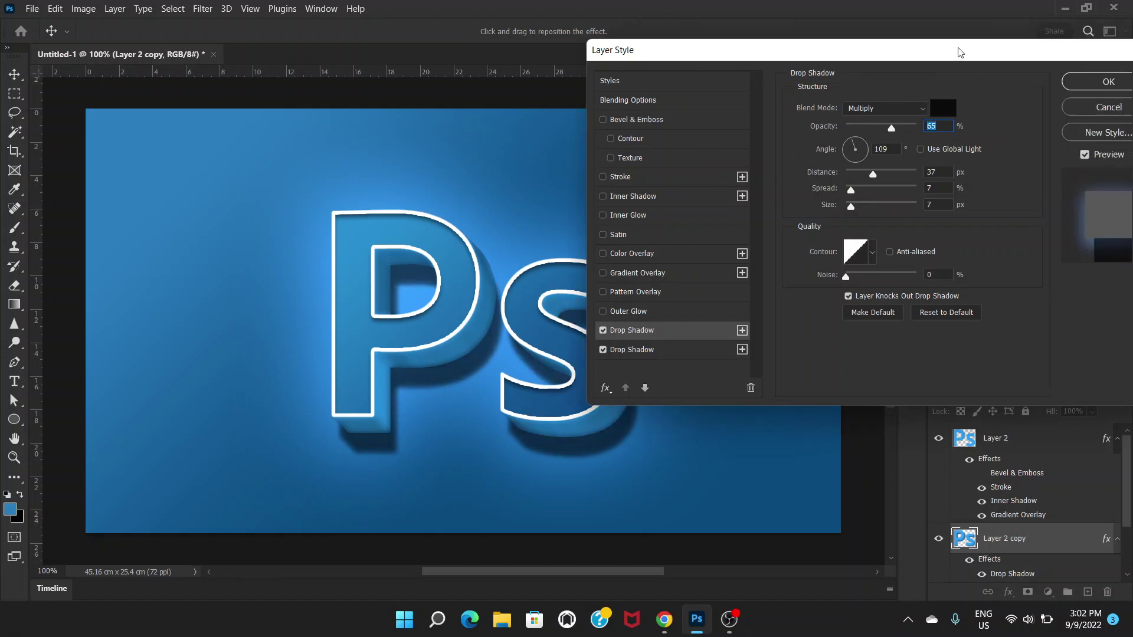
pyautogui.click(1086, 80)
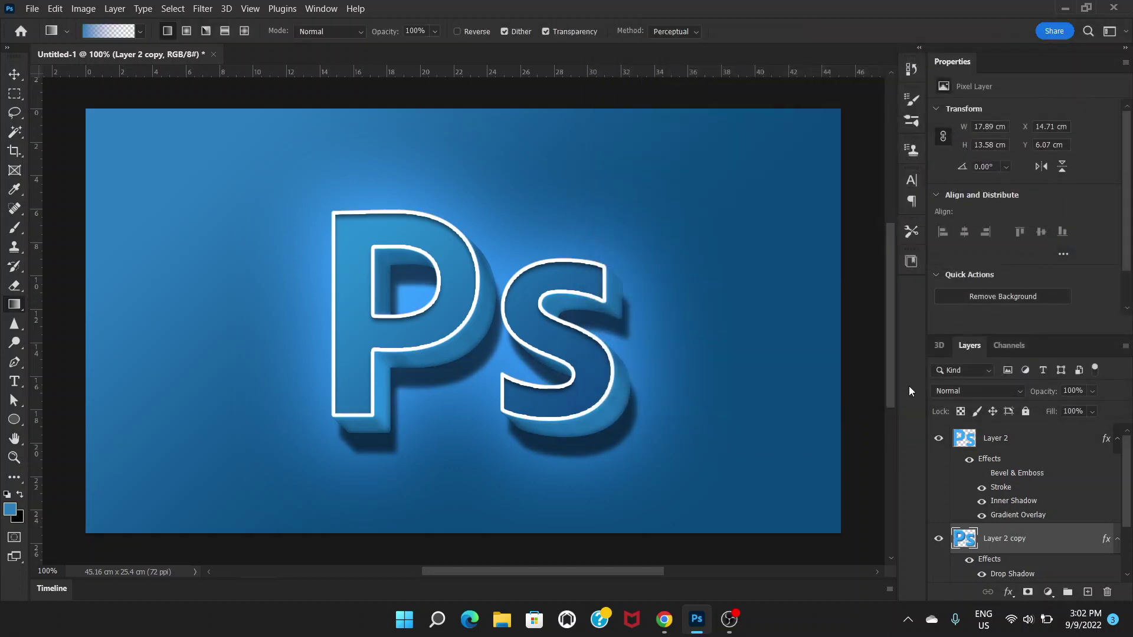
# - Zoom out with Ctrl+-, then apply View > Fit on Screen to show the whole Ps artwork
pyautogui.hotkey('ctrl', '-')
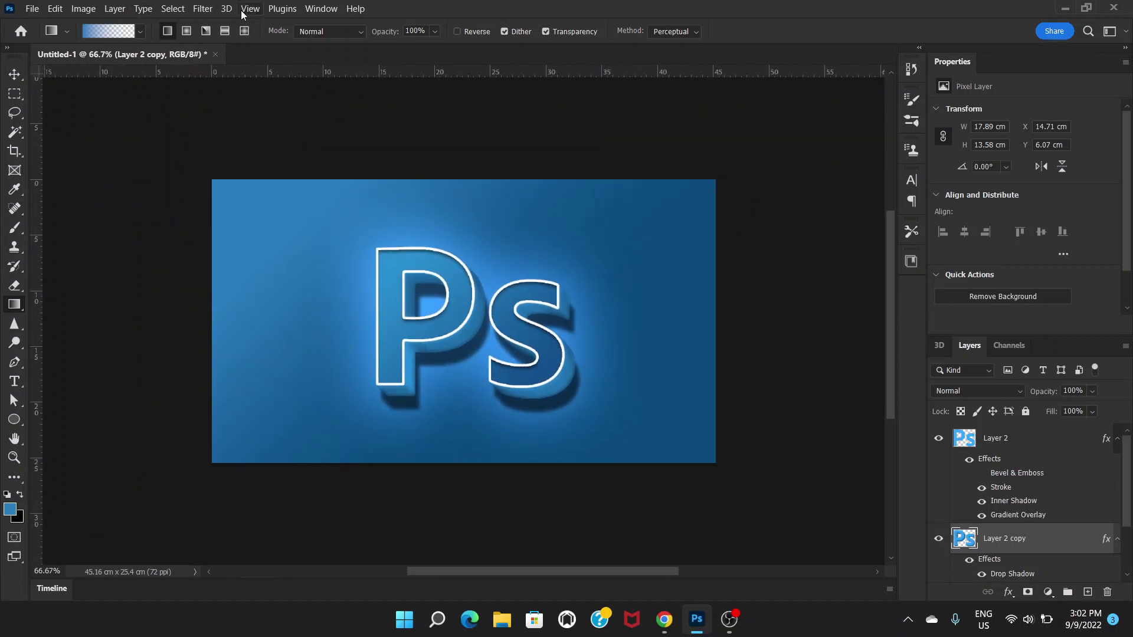
pyautogui.click(210, 10)
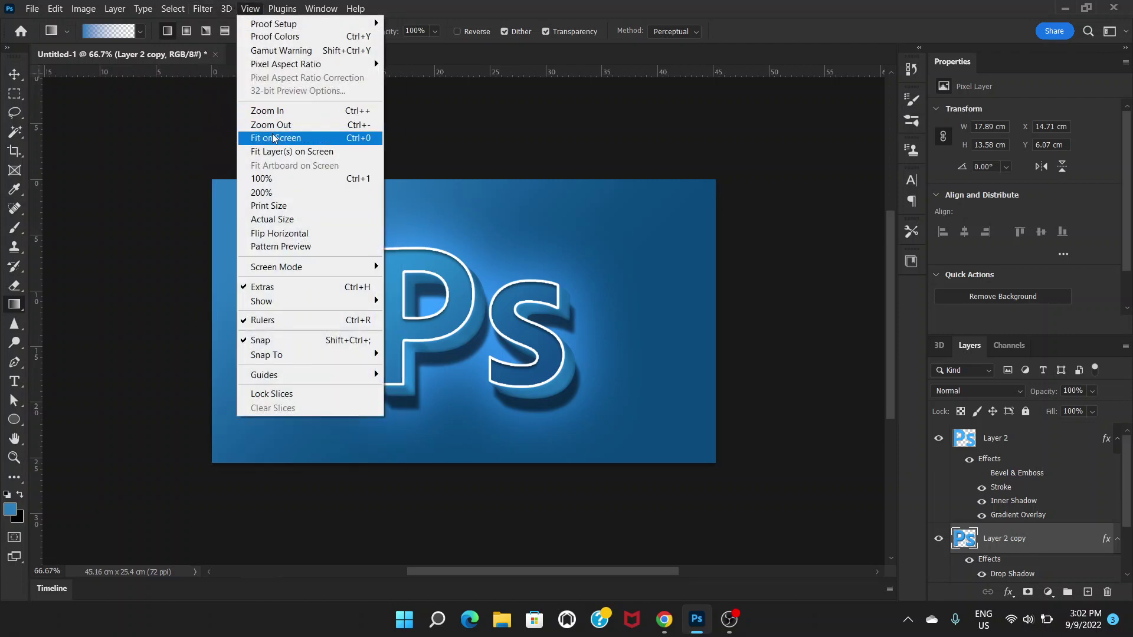
pyautogui.click(288, 137)
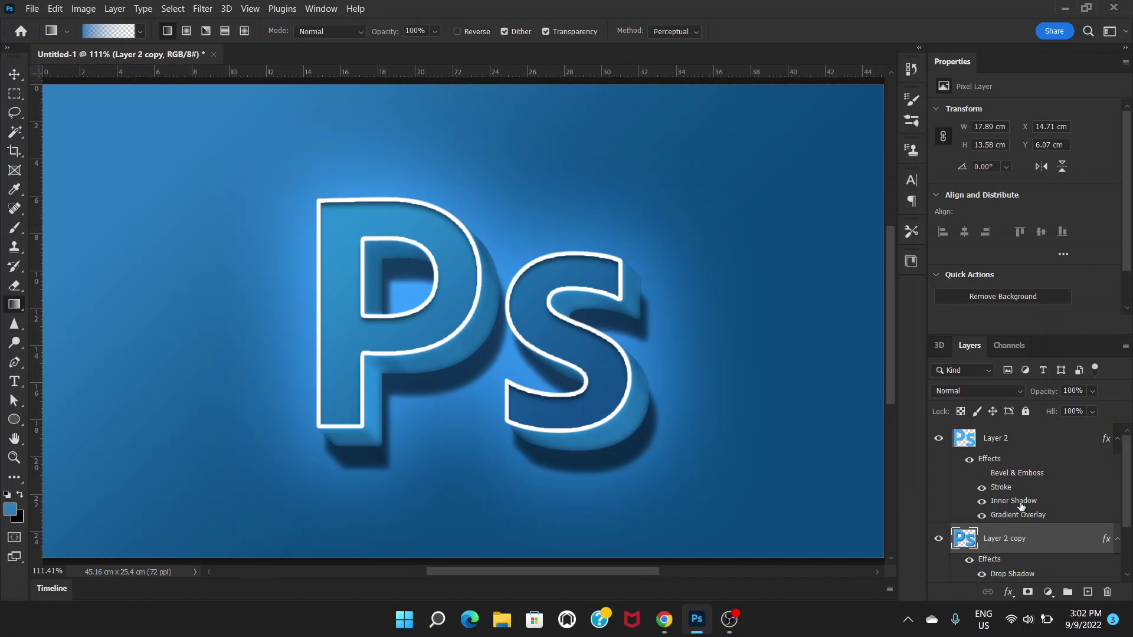